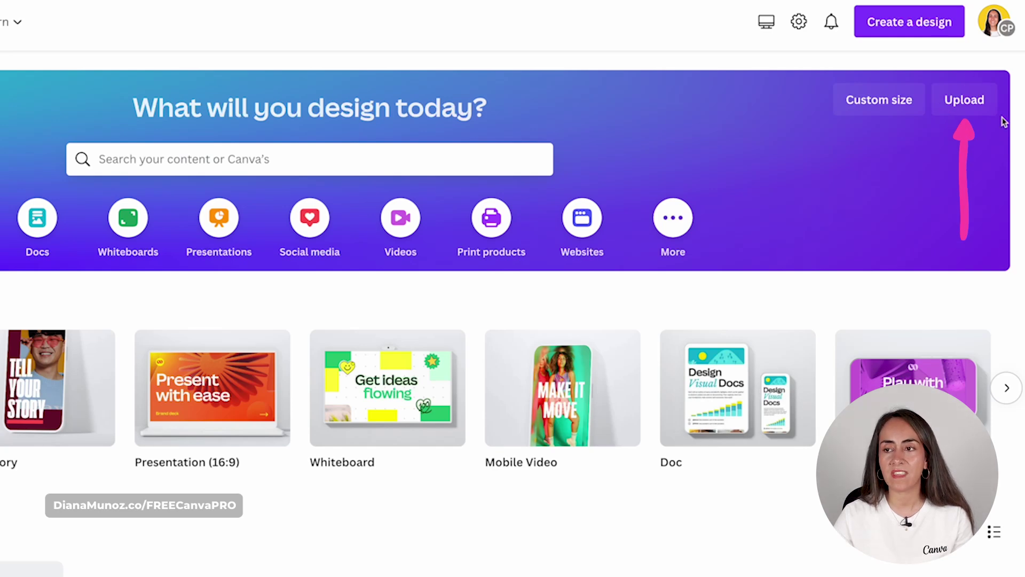
Upload the image file portrait.JPG and open it for photo editing.
{"action": "left_click", "coordinate": [958, 104]}
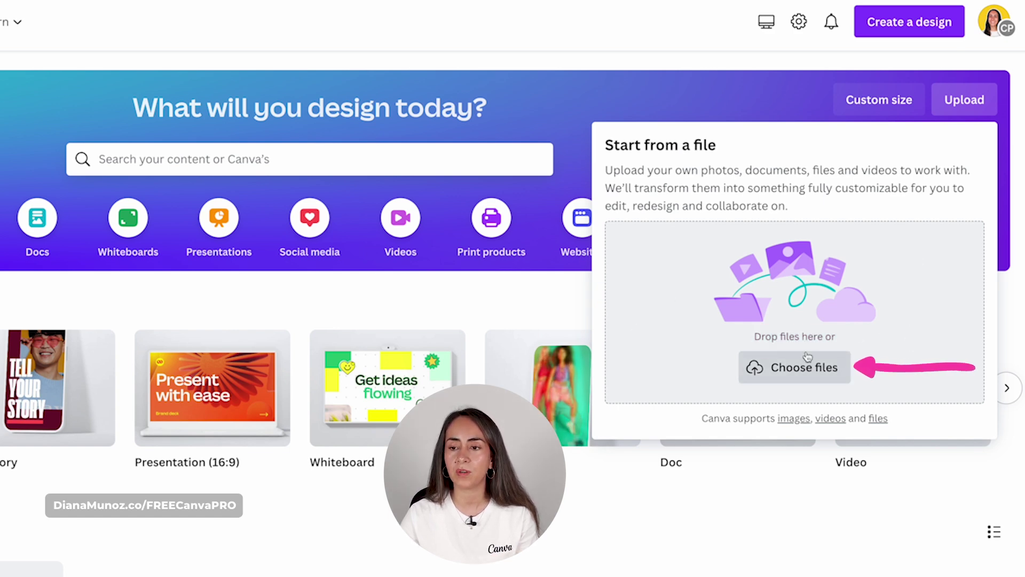
{"action": "left_click_drag", "start_coordinate": [787, 367], "coordinate": [777, 284]}
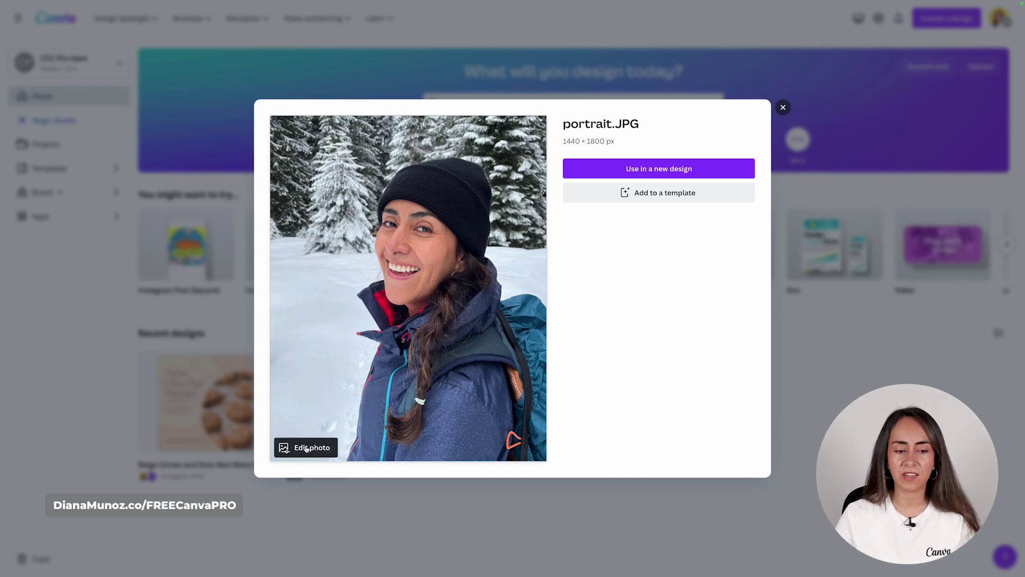
{"action": "left_click", "coordinate": [327, 449]}
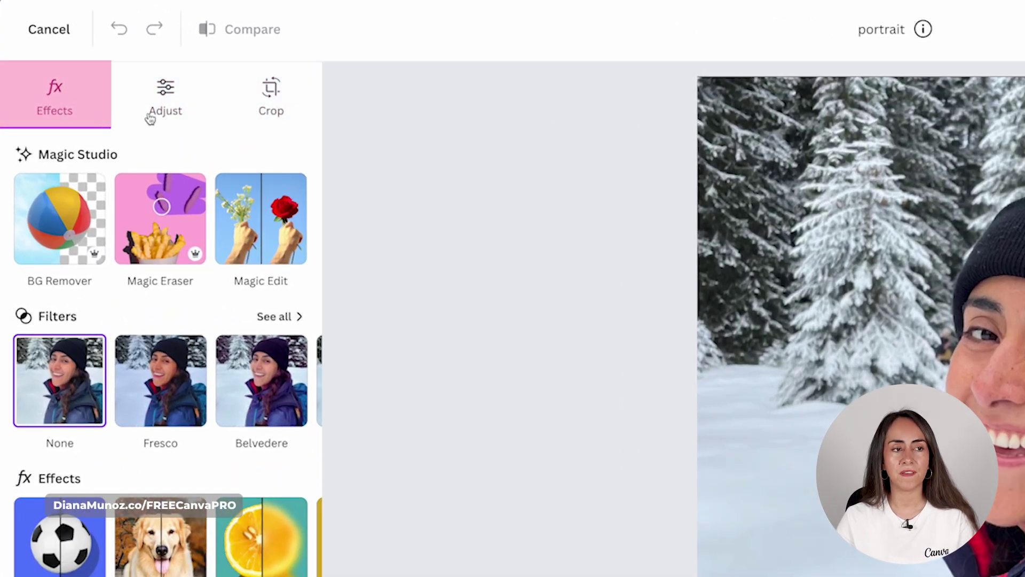
Try a freeform crop that trims the portrait's left side, and reset the crop.
{"action": "left_click", "coordinate": [167, 88]}
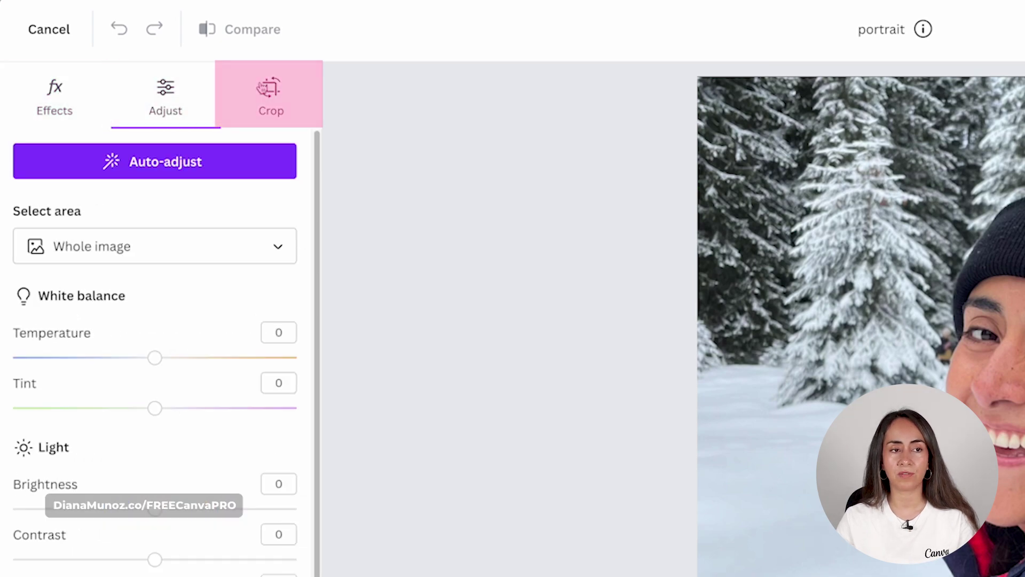
{"action": "left_click", "coordinate": [268, 87]}
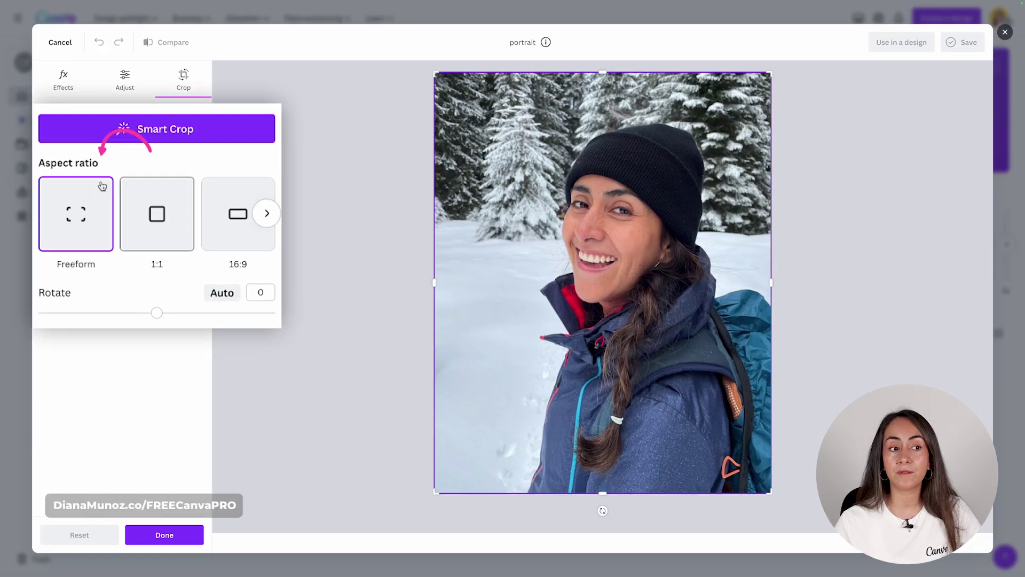
{"action": "mouse_move", "coordinate": [434, 73]}
{"action": "left_mouse_down"}
{"action": "mouse_move", "coordinate": [424, 116]}
{"action": "mouse_move", "coordinate": [422, 73]}
{"action": "mouse_move", "coordinate": [450, 71]}
{"action": "left_mouse_up"}
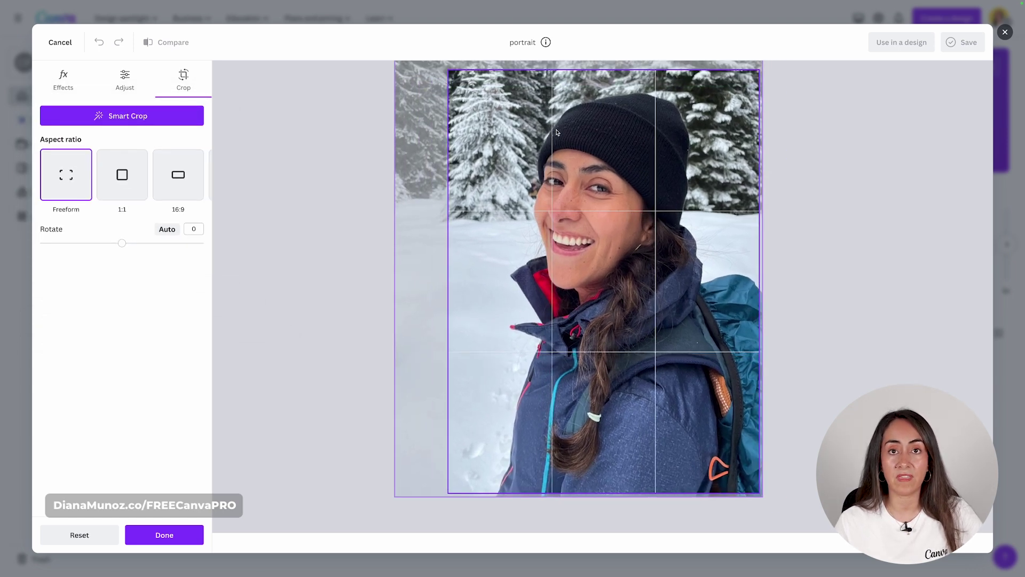
{"action": "left_click", "coordinate": [79, 534]}
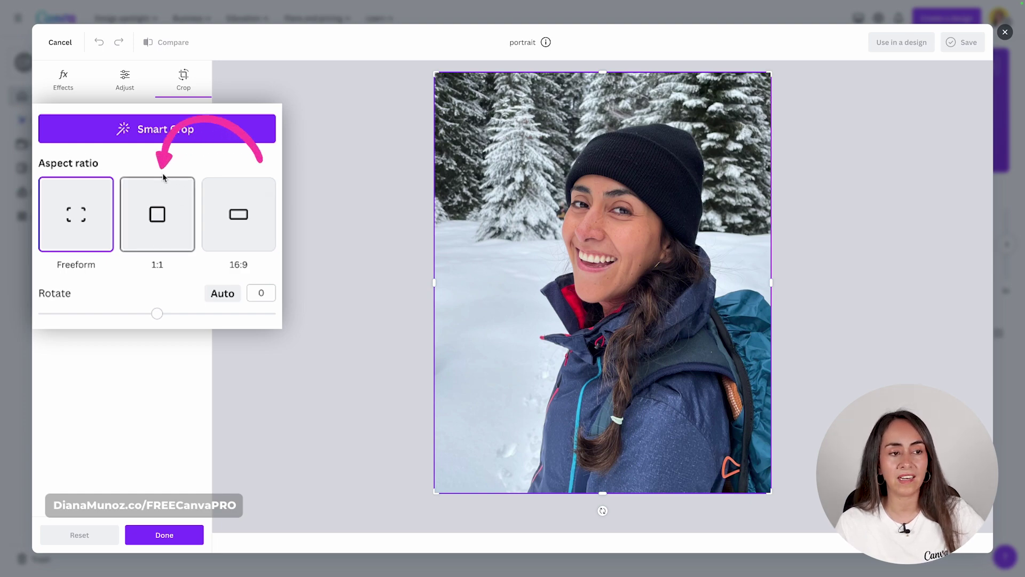
Crop the portrait to a 1:1 aspect ratio and browse the remaining aspect ratio presets.
{"action": "left_click", "coordinate": [167, 213]}
{"action": "left_click_drag", "start_coordinate": [770, 356], "coordinate": [762, 301]}
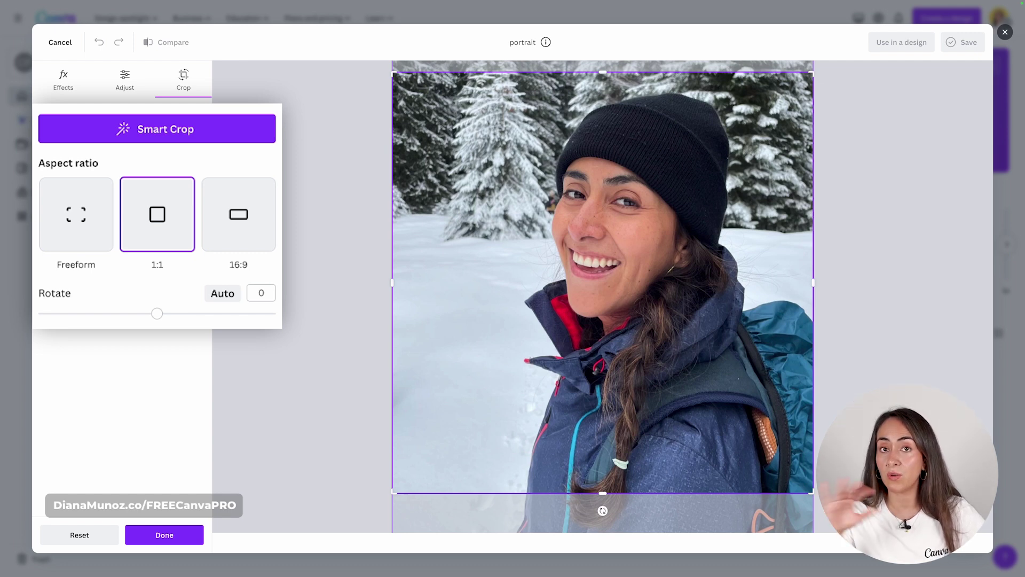
{"action": "left_click", "coordinate": [267, 214]}
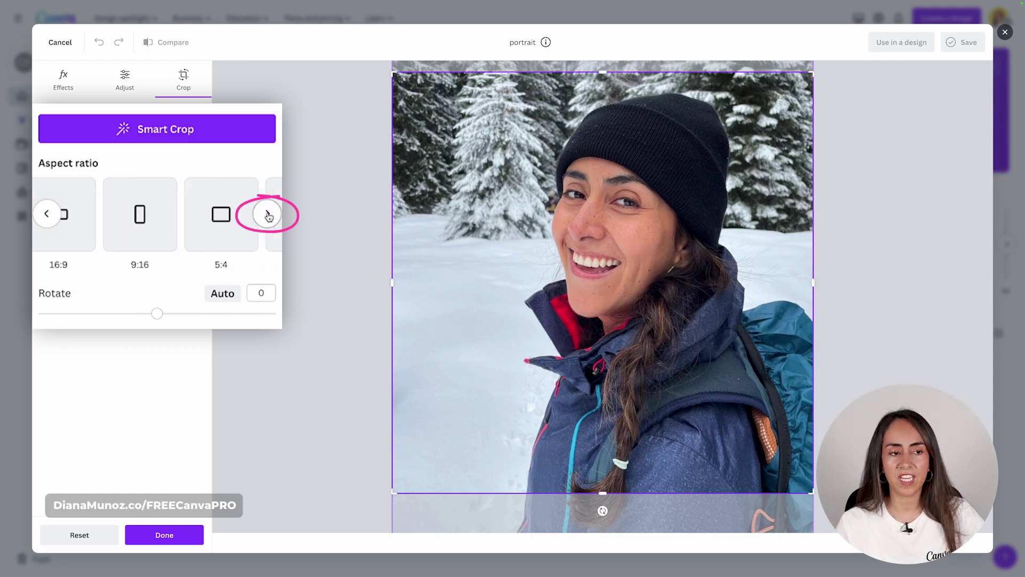
{"action": "left_click", "coordinate": [268, 214]}
{"action": "left_click", "coordinate": [267, 215]}
{"action": "left_click", "coordinate": [268, 214]}
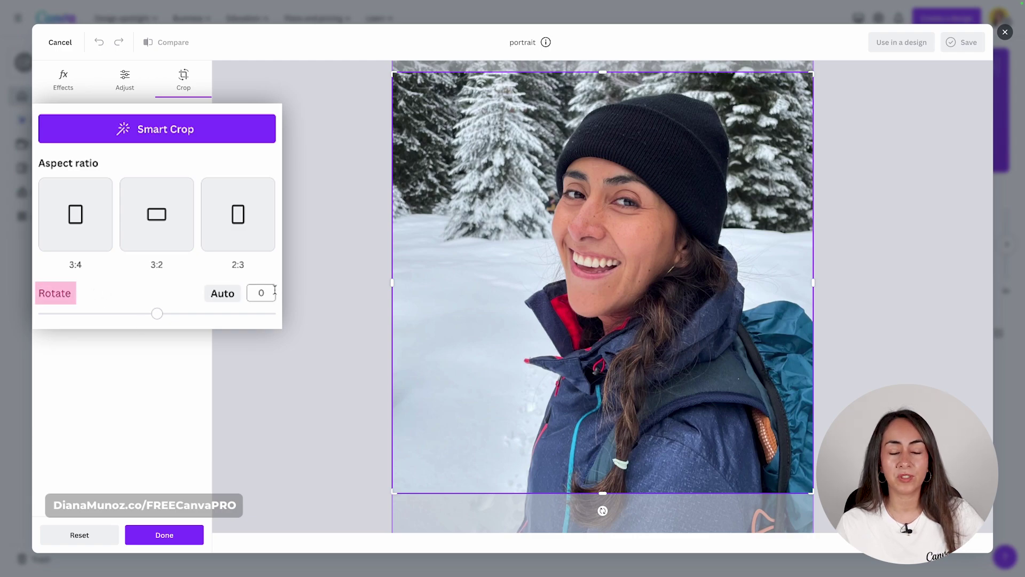
Rotate the image inside the square crop to 90 degrees and reset all crop settings.
{"action": "left_click_drag", "start_coordinate": [156, 314], "coordinate": [204, 313]}
{"action": "left_click_drag", "start_coordinate": [262, 296], "coordinate": [247, 296]}
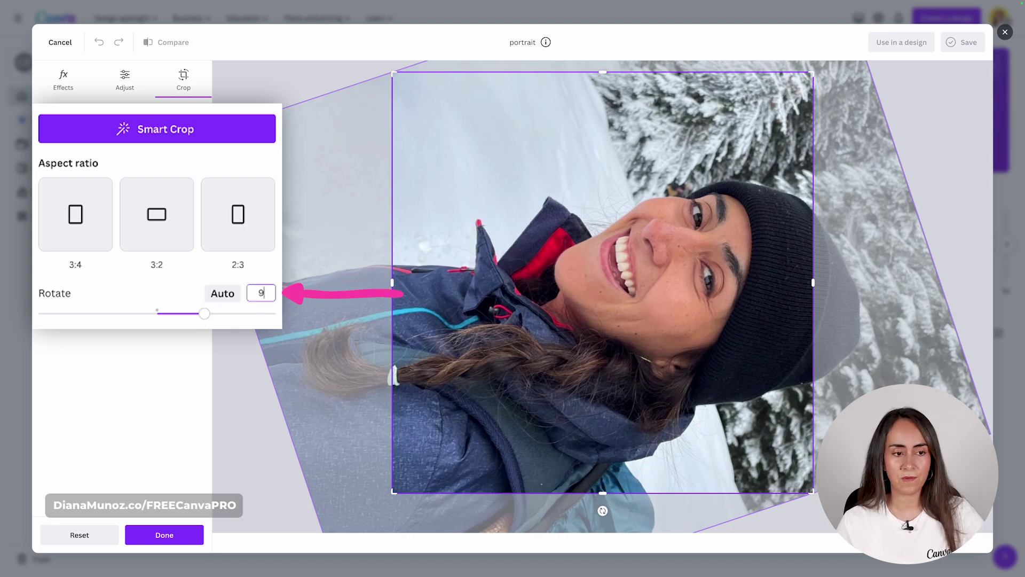
{"action": "key", "text": "Return"}
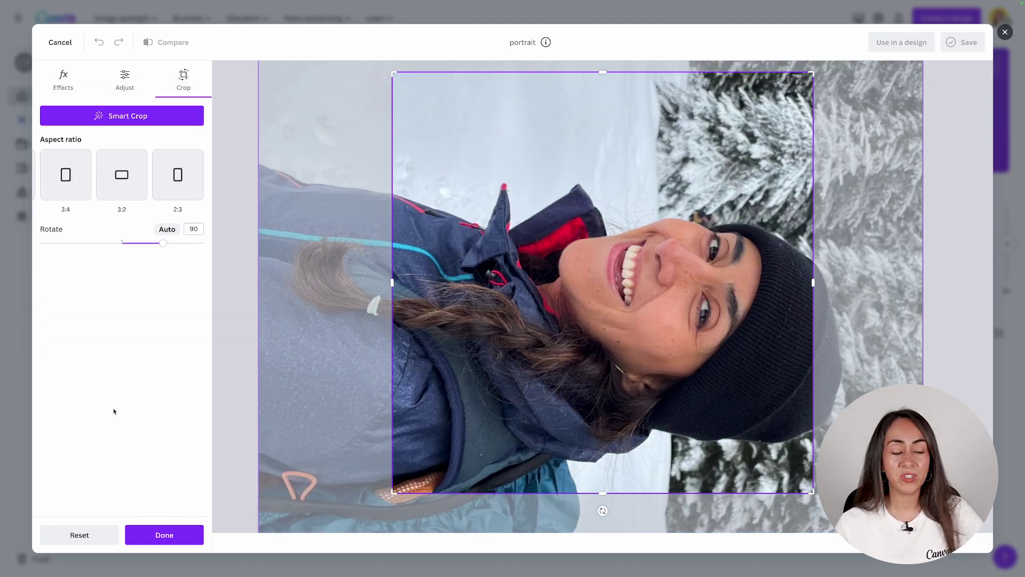
{"action": "left_click", "coordinate": [84, 535]}
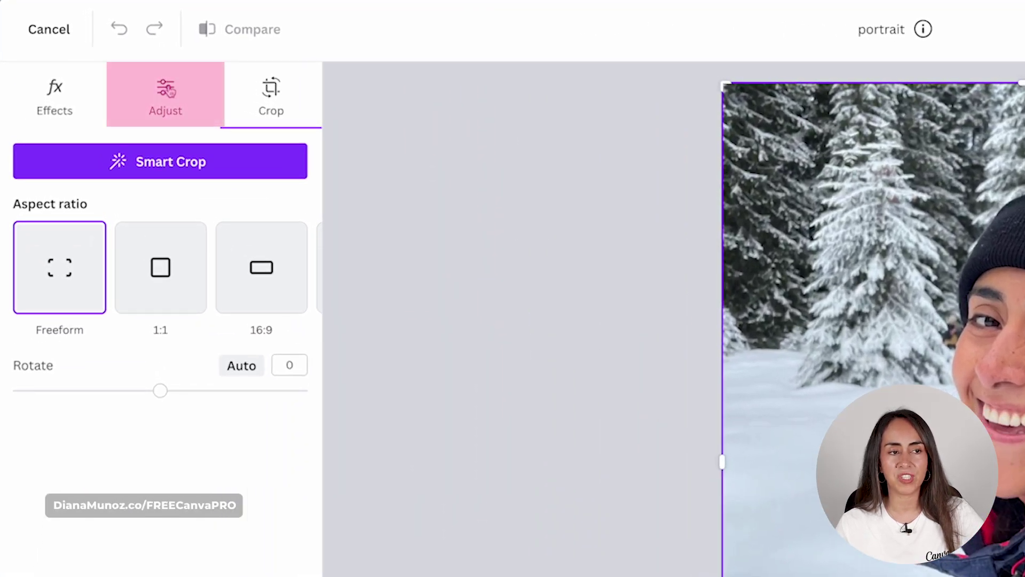
Auto-adjust the whole image, testing an intensity of 100 before returning the intensity to 0.
{"action": "left_click", "coordinate": [168, 92]}
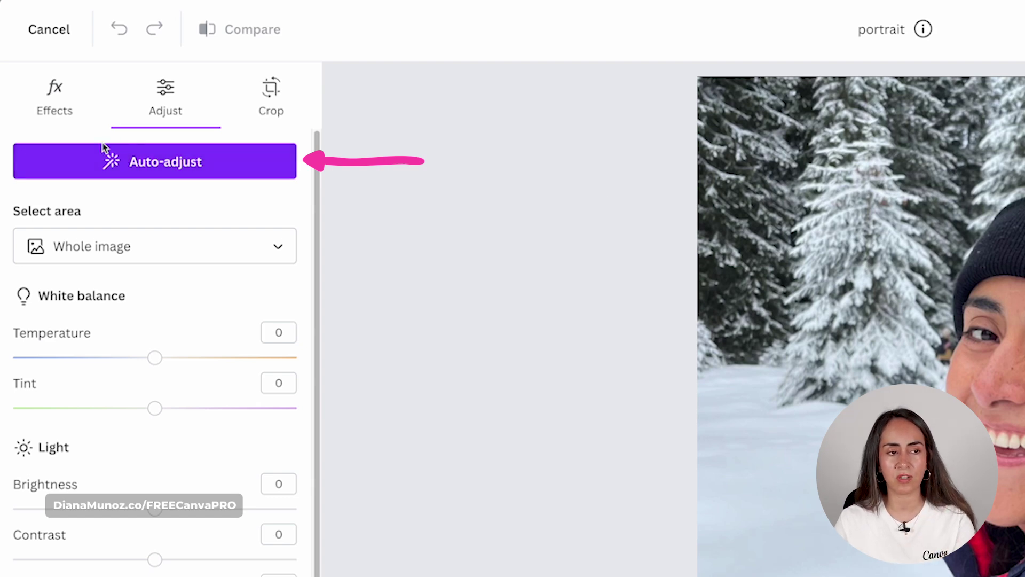
{"action": "left_click", "coordinate": [138, 167]}
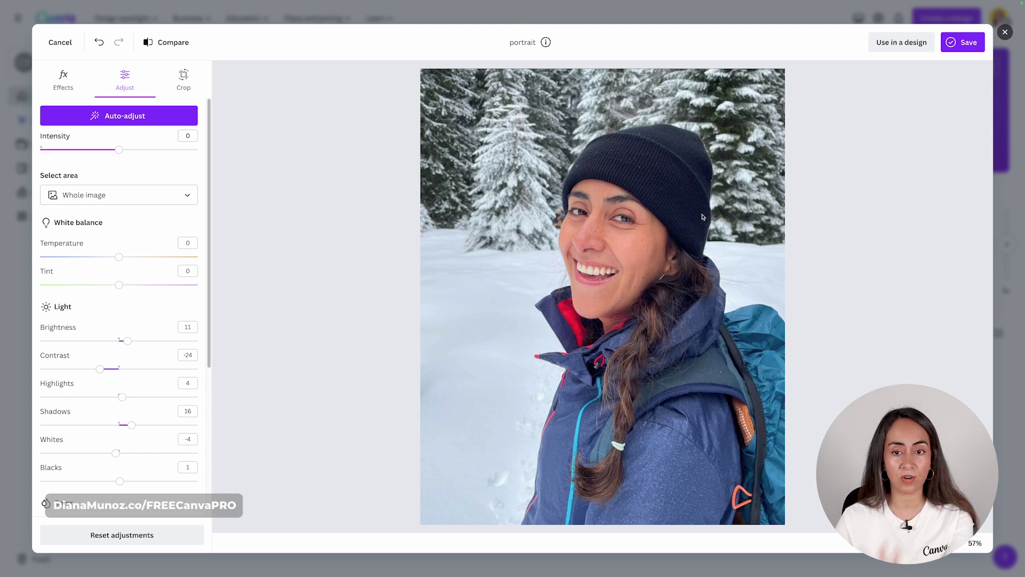
{"action": "left_click_drag", "start_coordinate": [118, 150], "coordinate": [197, 151]}
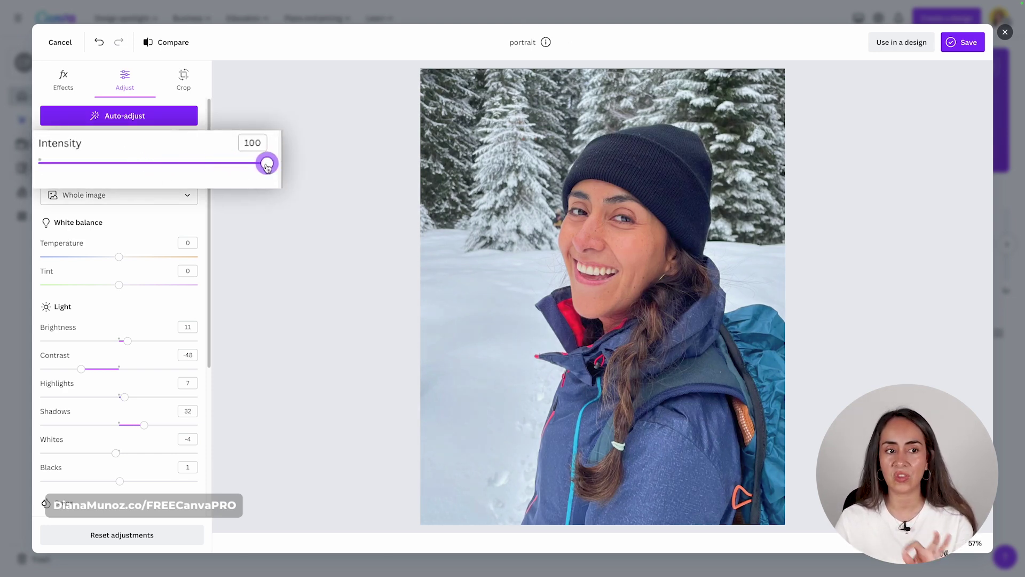
{"action": "left_click_drag", "start_coordinate": [266, 164], "coordinate": [153, 177]}
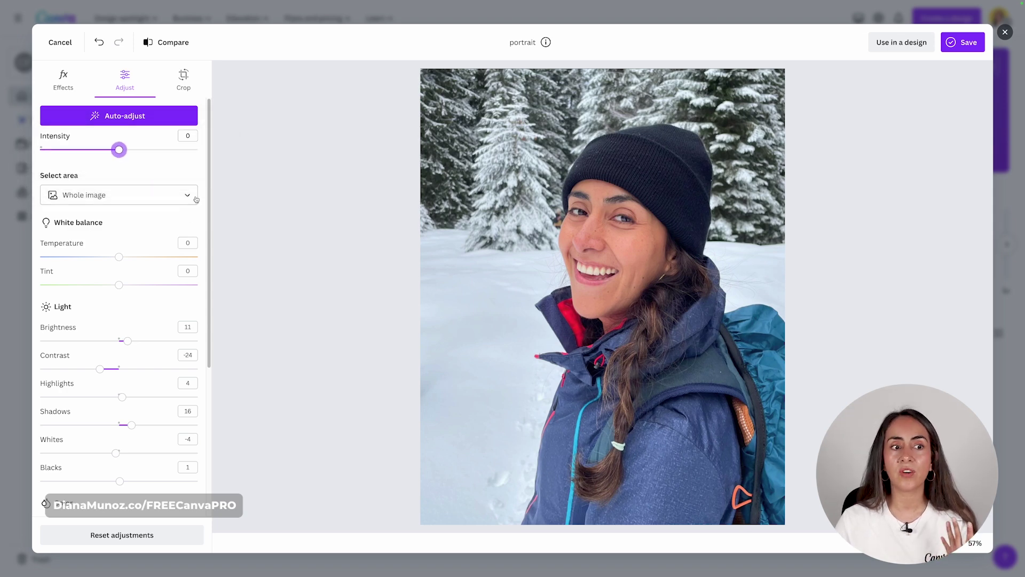
Fine-tune the whole image by setting brightness to 8, contrast to 14 and saturation to 2.
{"action": "scroll", "coordinate": [203, 202], "scroll_direction": "down", "scroll_amount": 3}
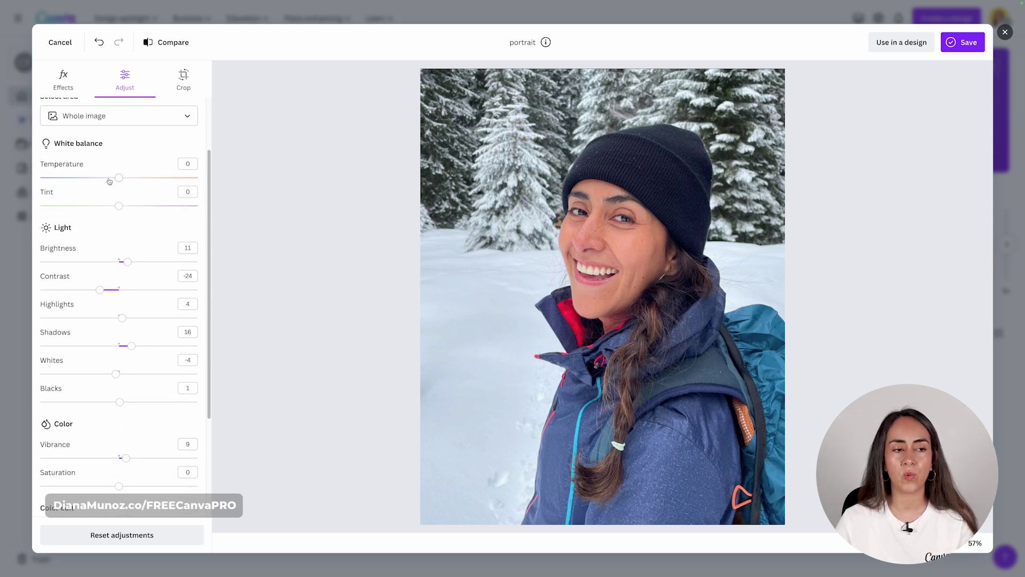
{"action": "scroll", "coordinate": [145, 257], "scroll_direction": "down", "scroll_amount": 5}
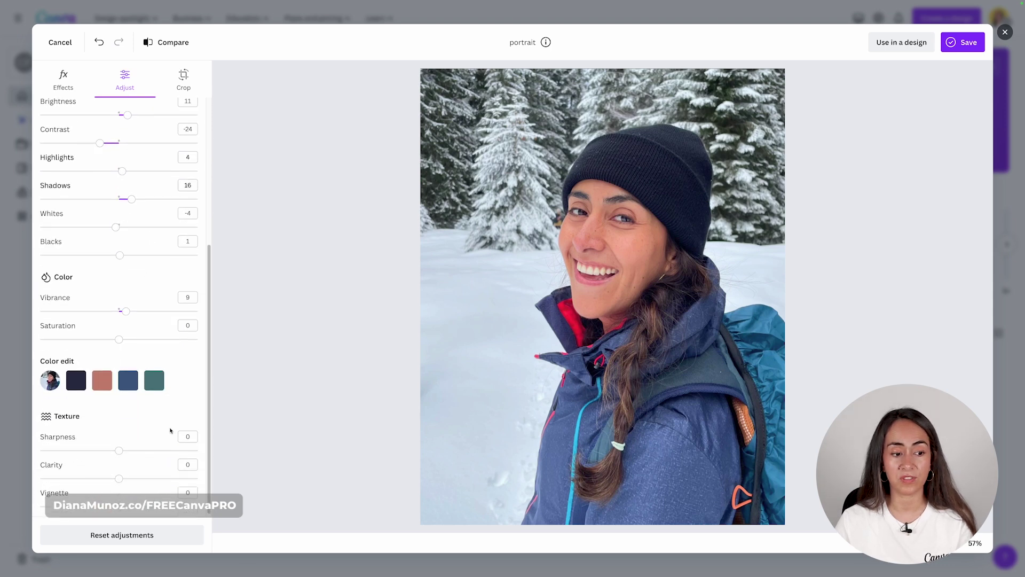
{"action": "scroll", "coordinate": [170, 430], "scroll_direction": "up", "scroll_amount": 2}
{"action": "left_click_drag", "start_coordinate": [128, 161], "coordinate": [130, 189]}
{"action": "left_click_drag", "start_coordinate": [119, 384], "coordinate": [121, 385]}
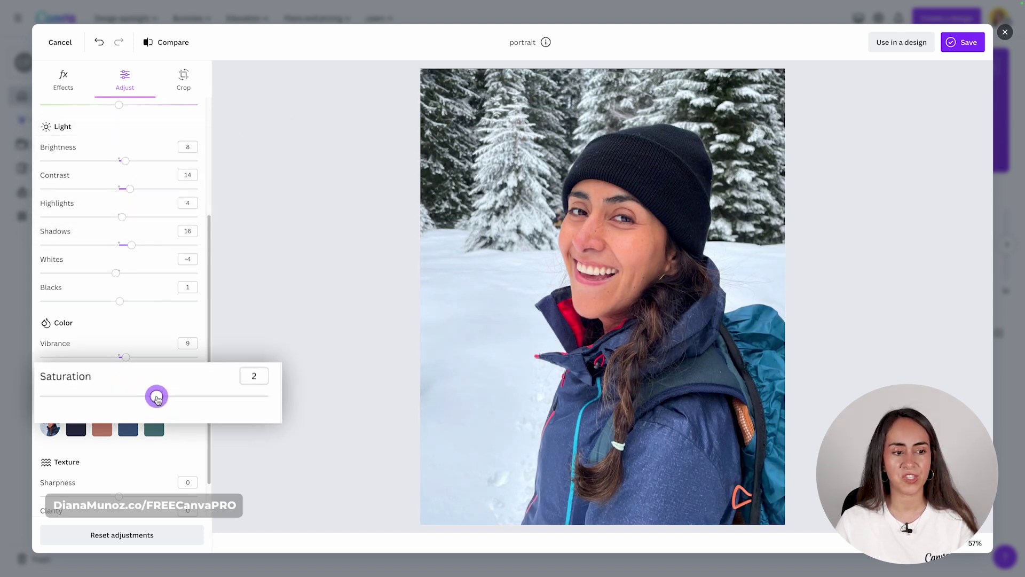
{"action": "scroll", "coordinate": [192, 374], "scroll_direction": "up", "scroll_amount": 10}
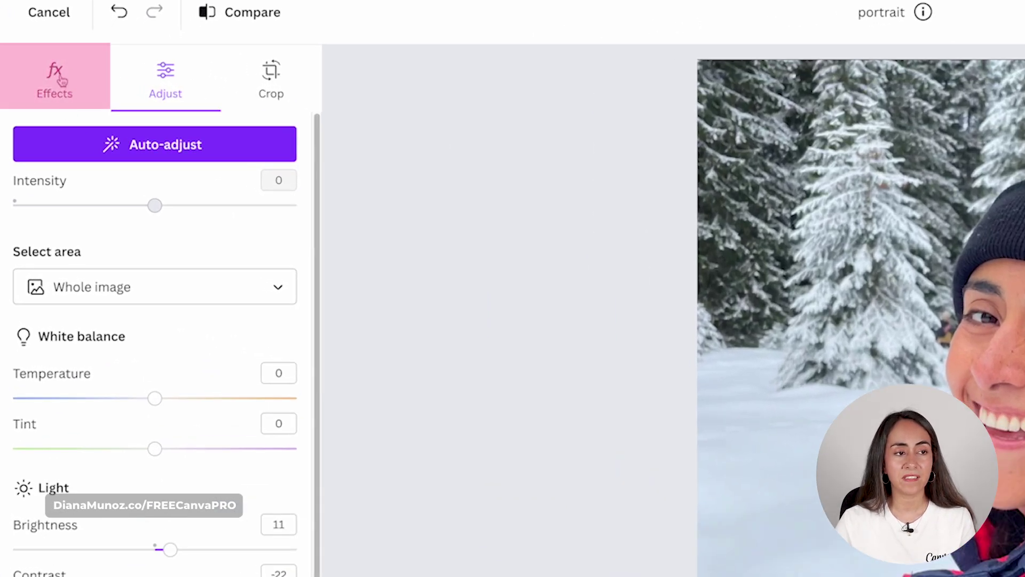
Open the full filter collection and browse the Cool and Vivid filters.
{"action": "left_click", "coordinate": [63, 79]}
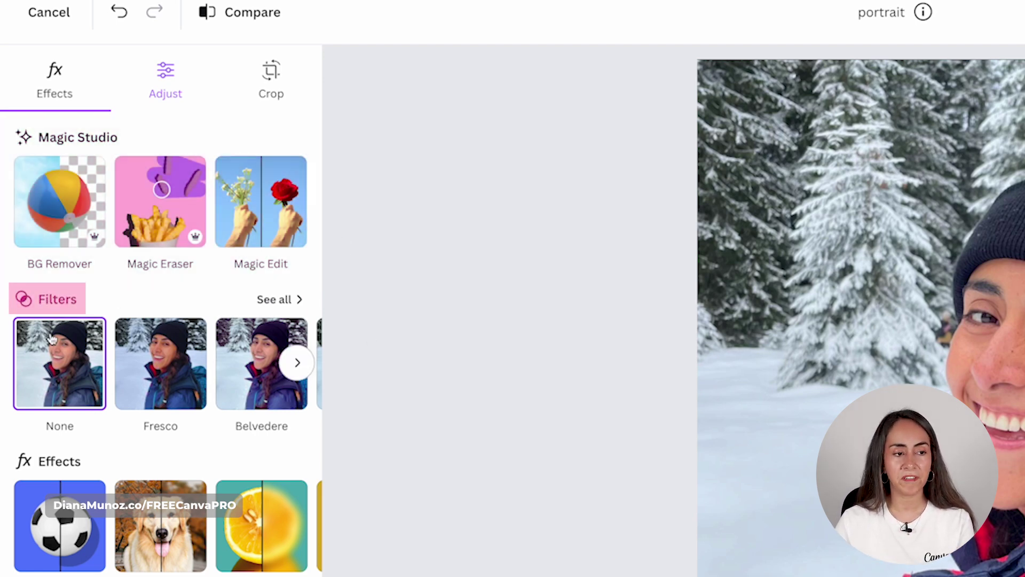
{"action": "left_click", "coordinate": [274, 300]}
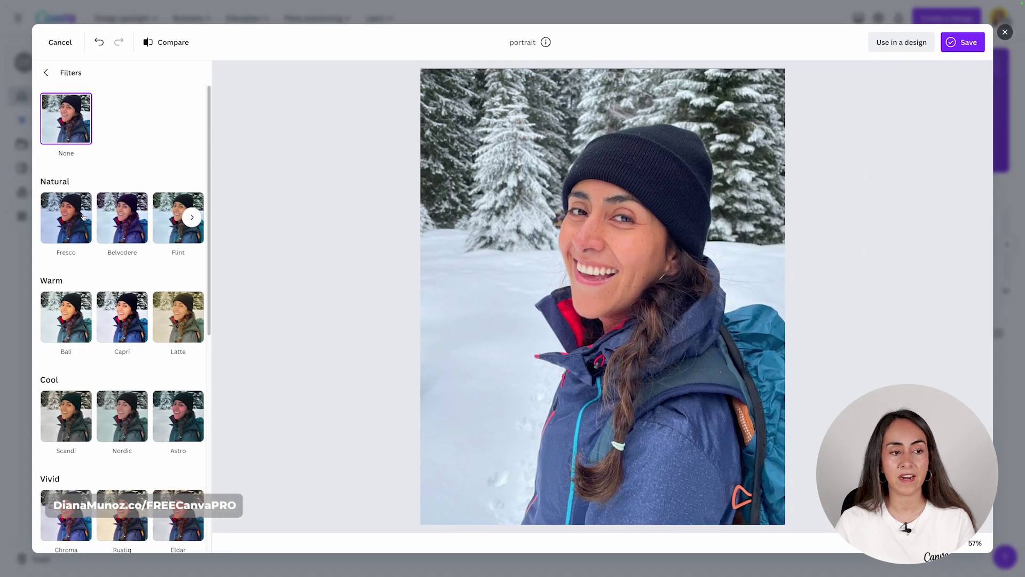
{"action": "scroll", "coordinate": [176, 256], "scroll_direction": "down", "scroll_amount": 3}
{"action": "left_click", "coordinate": [193, 287]}
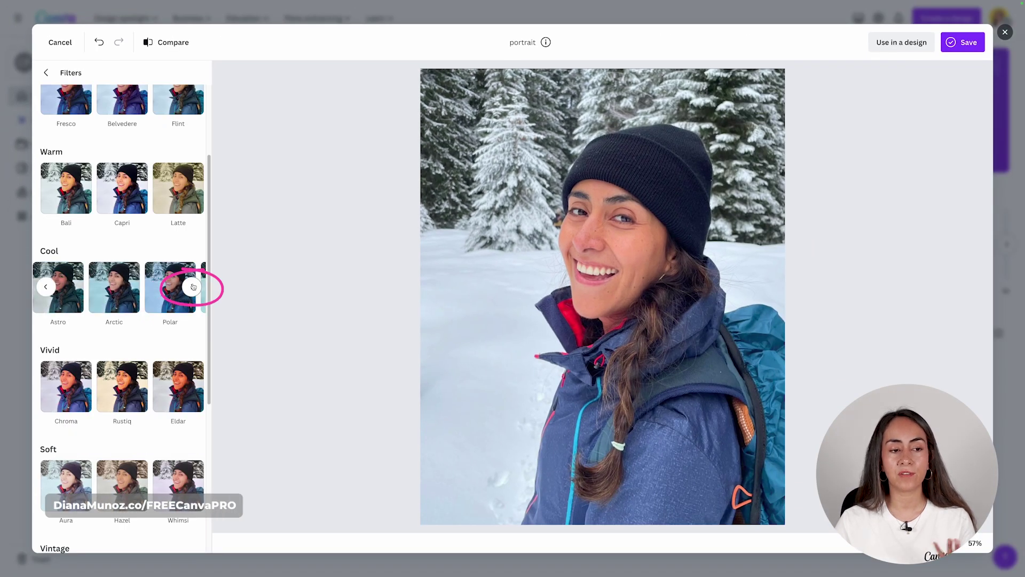
{"action": "left_click", "coordinate": [45, 287]}
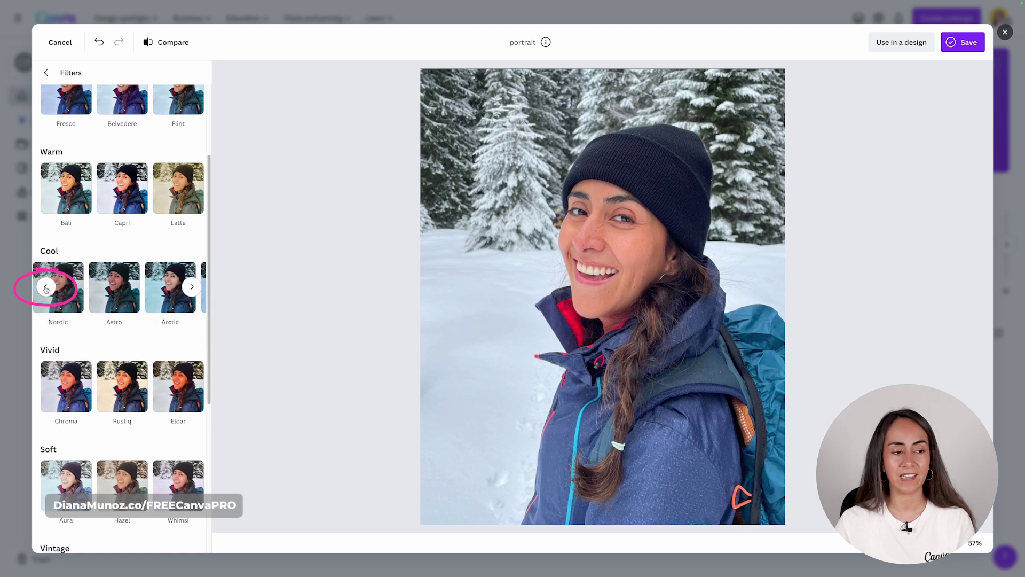
{"action": "left_click", "coordinate": [192, 385]}
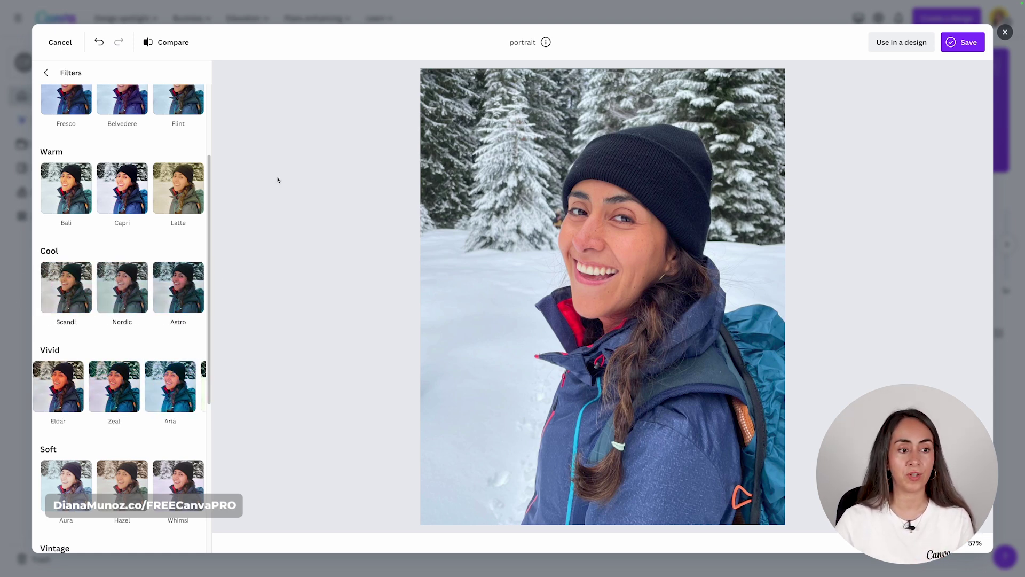
Try the Cool filter Nordic at about 70 percent intensity and remove it by choosing no filter.
{"action": "left_click", "coordinate": [121, 288]}
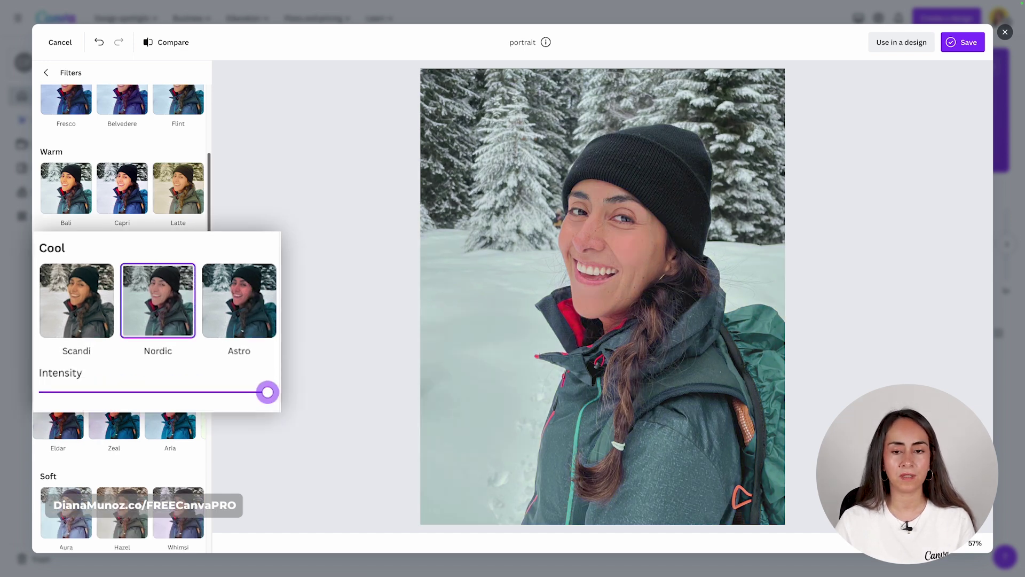
{"action": "left_click_drag", "start_coordinate": [267, 394], "coordinate": [198, 404]}
{"action": "scroll", "coordinate": [148, 377], "scroll_direction": "up", "scroll_amount": 3}
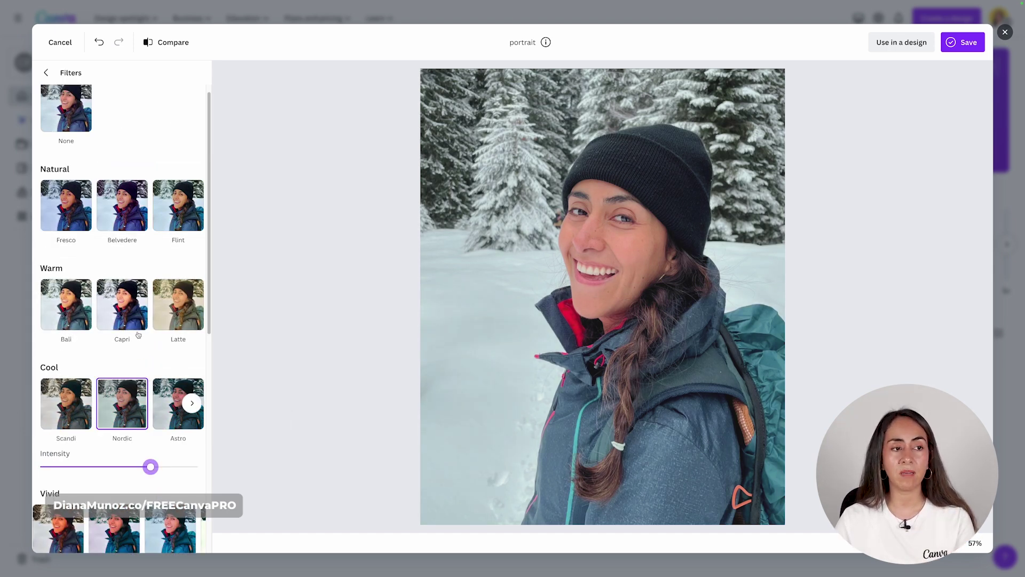
{"action": "left_click", "coordinate": [66, 112]}
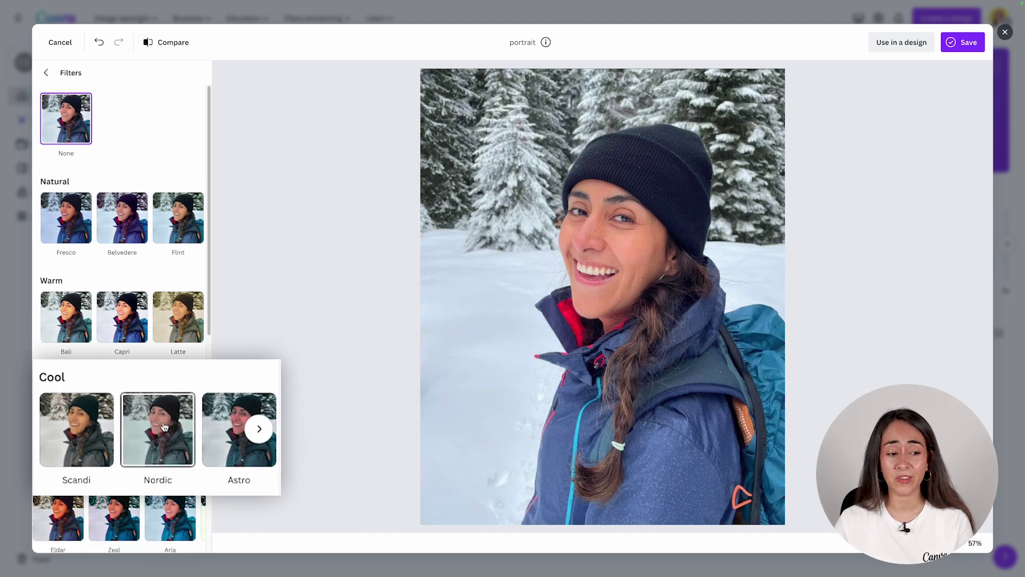
Apply the Nordic filter with its intensity lowered to about 70 percent, and return to the effects overview.
{"action": "left_click", "coordinate": [164, 426]}
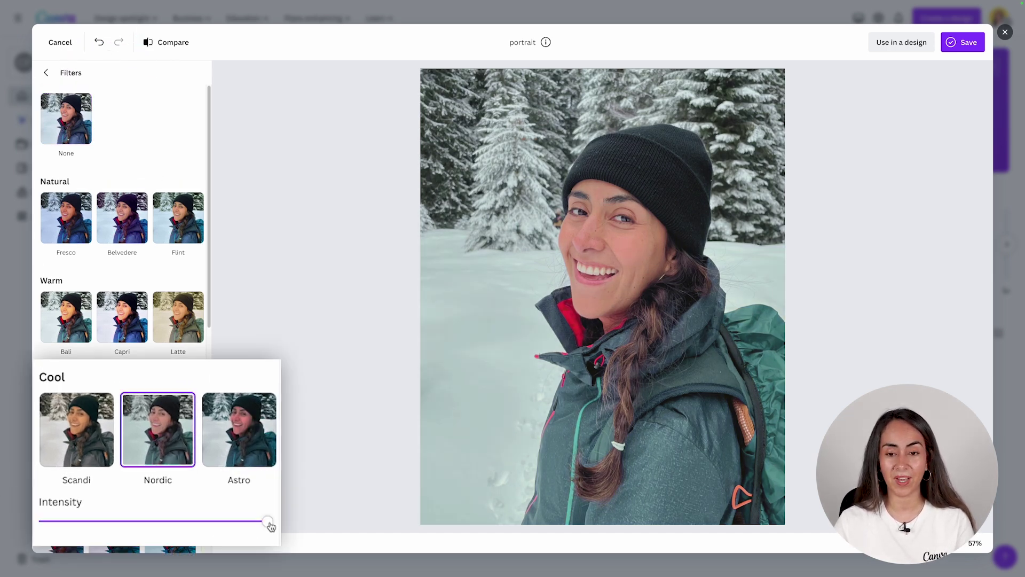
{"action": "left_click_drag", "start_coordinate": [266, 528], "coordinate": [201, 532]}
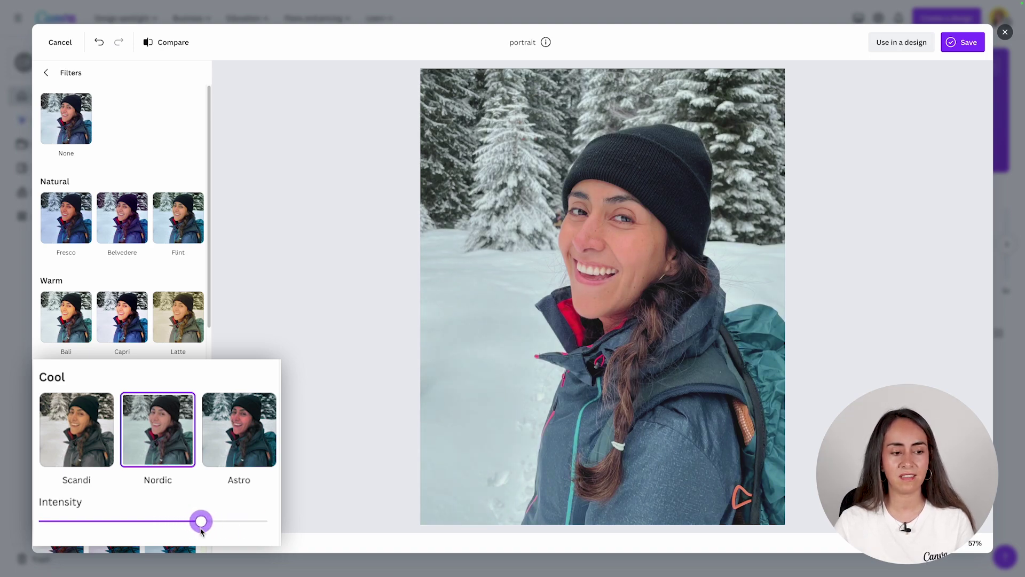
{"action": "left_click", "coordinate": [46, 72]}
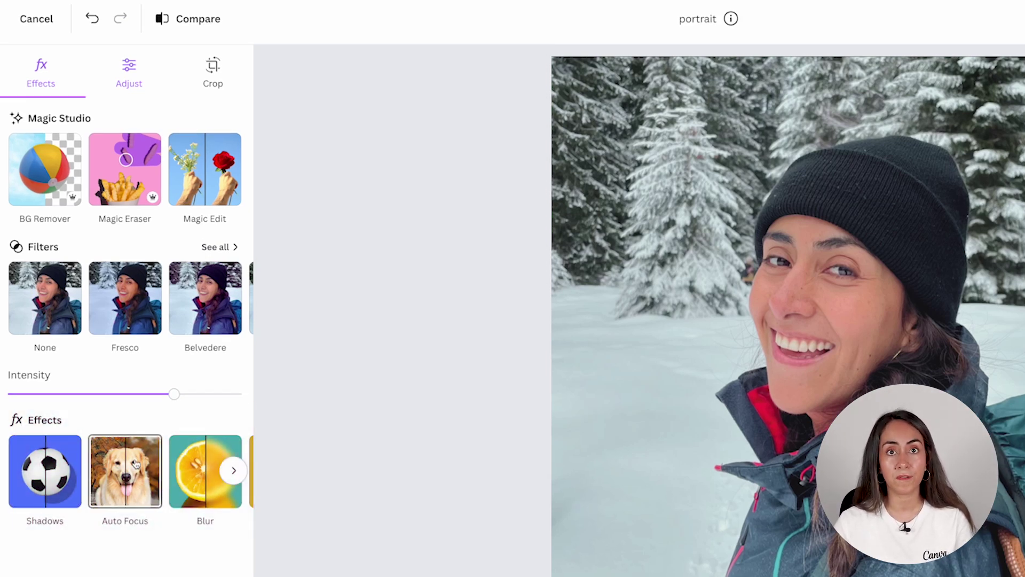
Look through the available photo effects and apply Auto Focus to the portrait.
{"action": "left_click", "coordinate": [233, 469]}
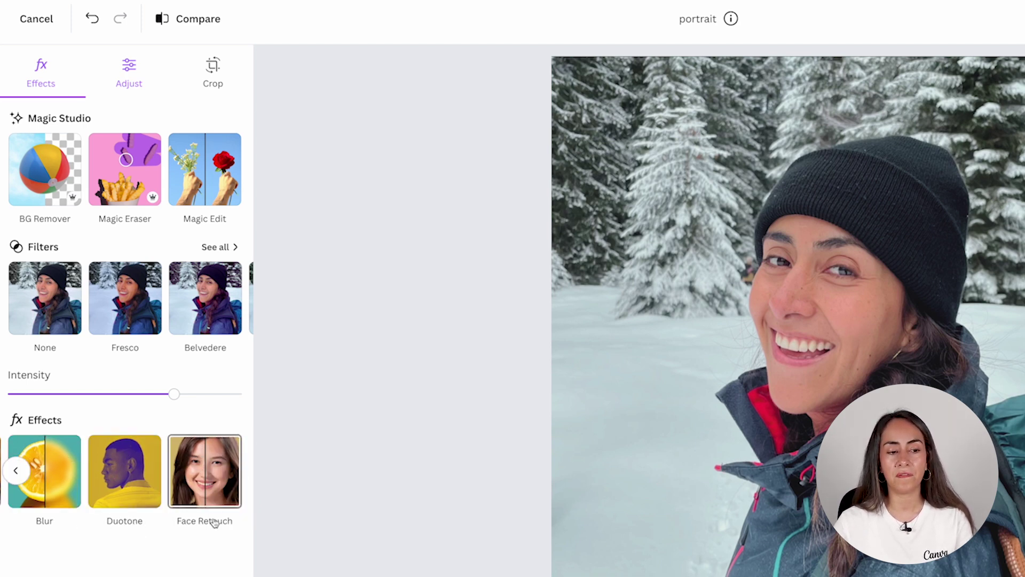
{"action": "left_click", "coordinate": [16, 470]}
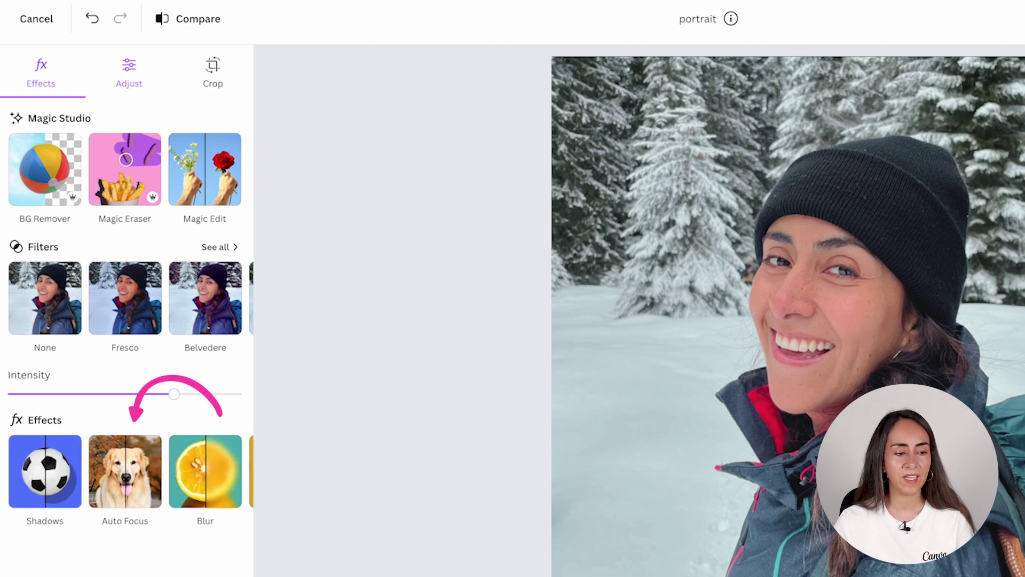
{"action": "left_click", "coordinate": [122, 472]}
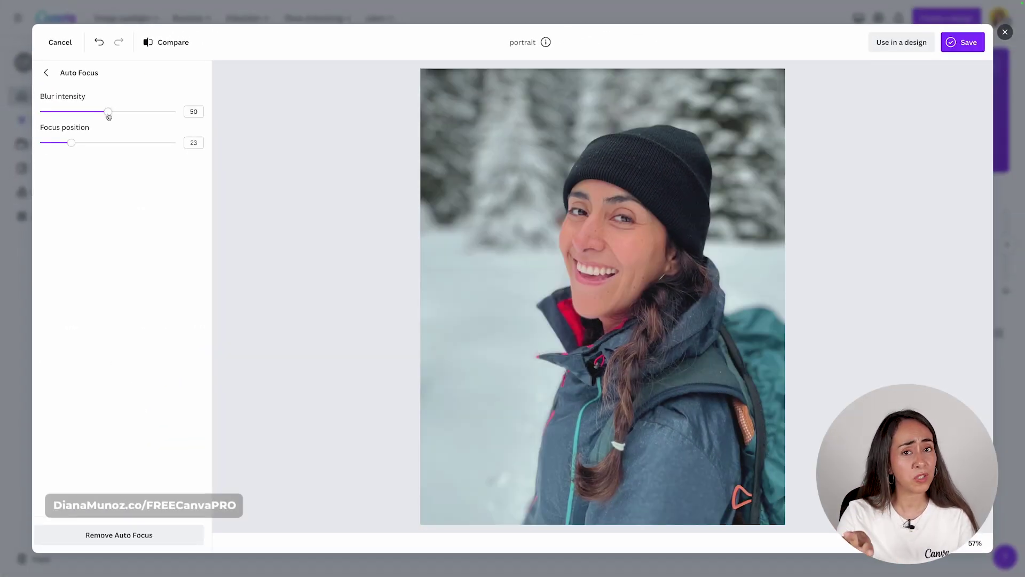
Set the Auto Focus blur intensity to 24 and apply the Face Retouch effect to the portrait.
{"action": "mouse_move", "coordinate": [108, 116]}
{"action": "left_mouse_down"}
{"action": "mouse_move", "coordinate": [86, 116]}
{"action": "mouse_move", "coordinate": [103, 136]}
{"action": "mouse_move", "coordinate": [85, 128]}
{"action": "left_mouse_up"}
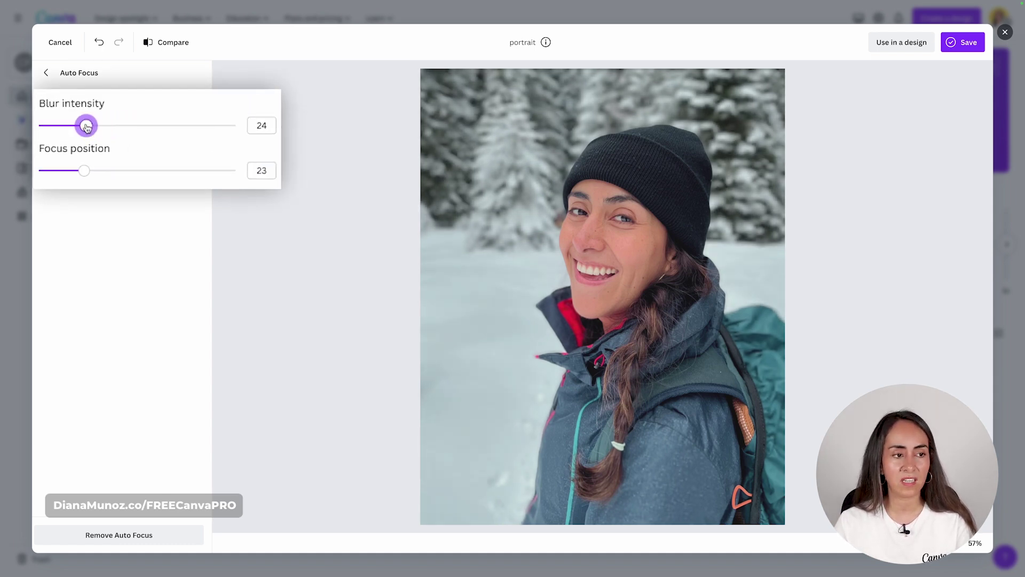
{"action": "left_click", "coordinate": [45, 73]}
{"action": "left_click", "coordinate": [196, 358]}
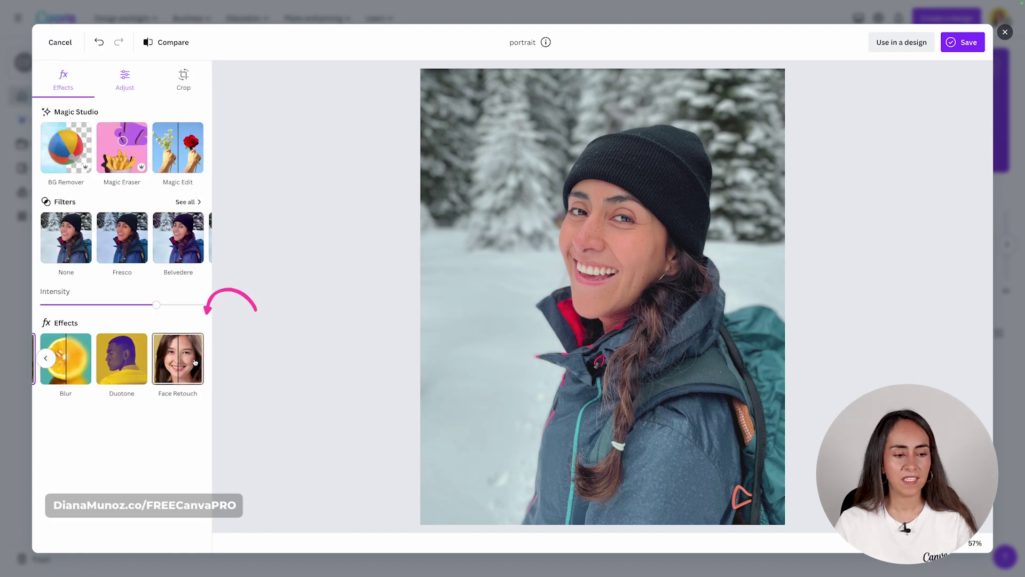
{"action": "left_click", "coordinate": [184, 368]}
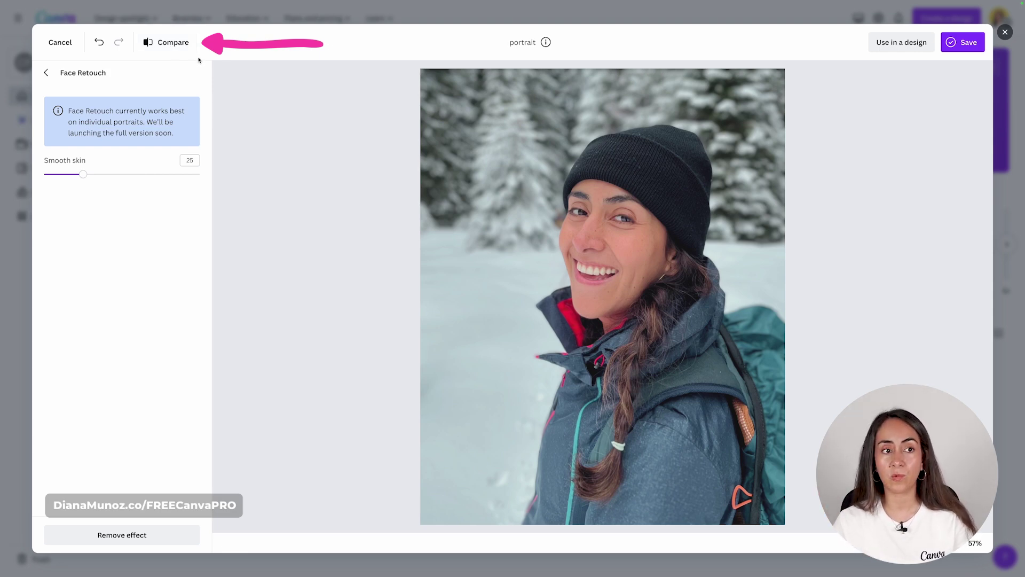
Compare the retouched portrait with the original and return to the effects overview.
{"action": "left_click", "coordinate": [175, 43]}
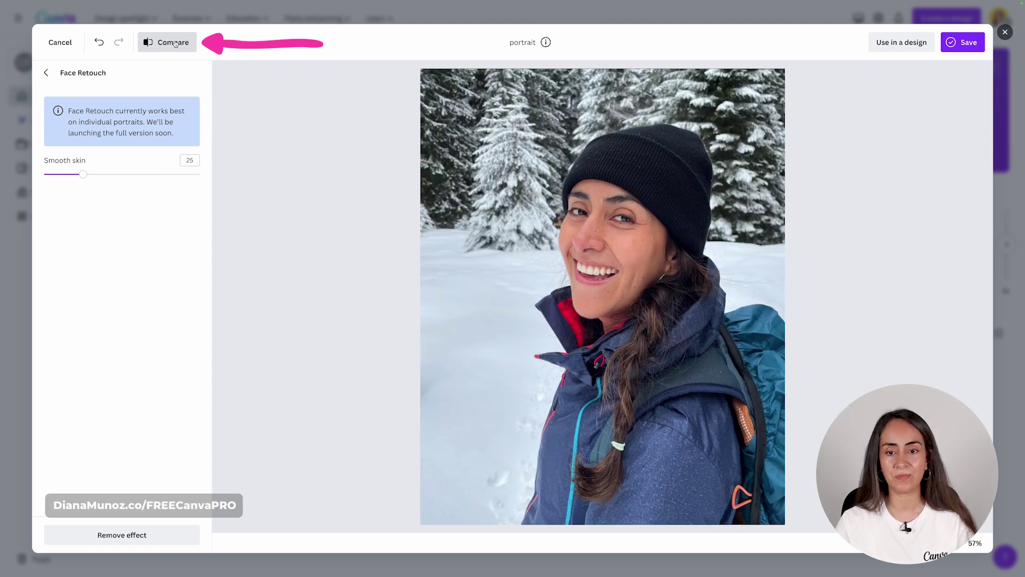
{"action": "left_click_drag", "start_coordinate": [175, 43], "coordinate": [177, 45]}
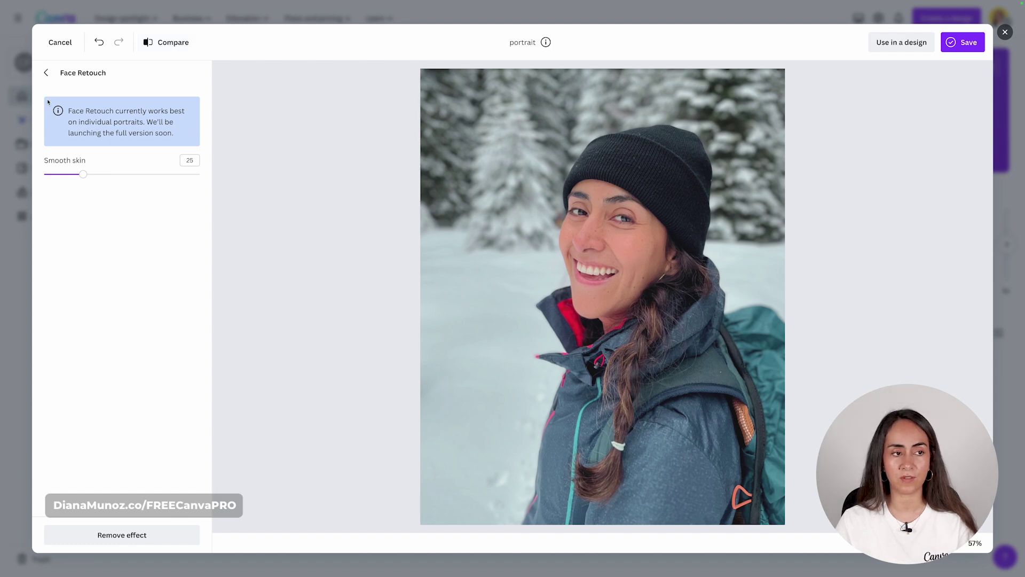
{"action": "left_click", "coordinate": [46, 72]}
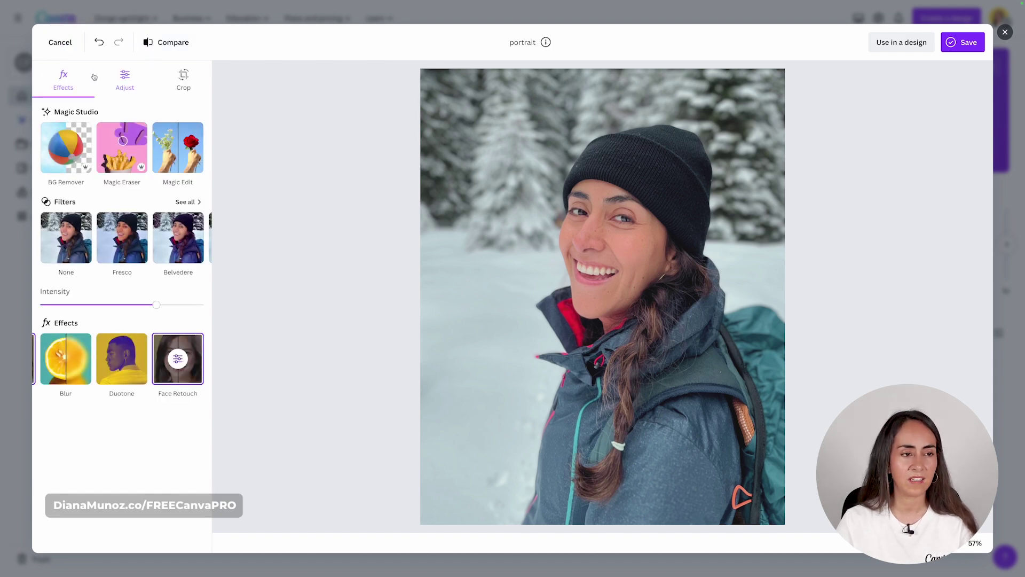
Adjust the portrait's light and color with contrast 20, blacks 11 and saturation 10.
{"action": "left_click", "coordinate": [135, 73]}
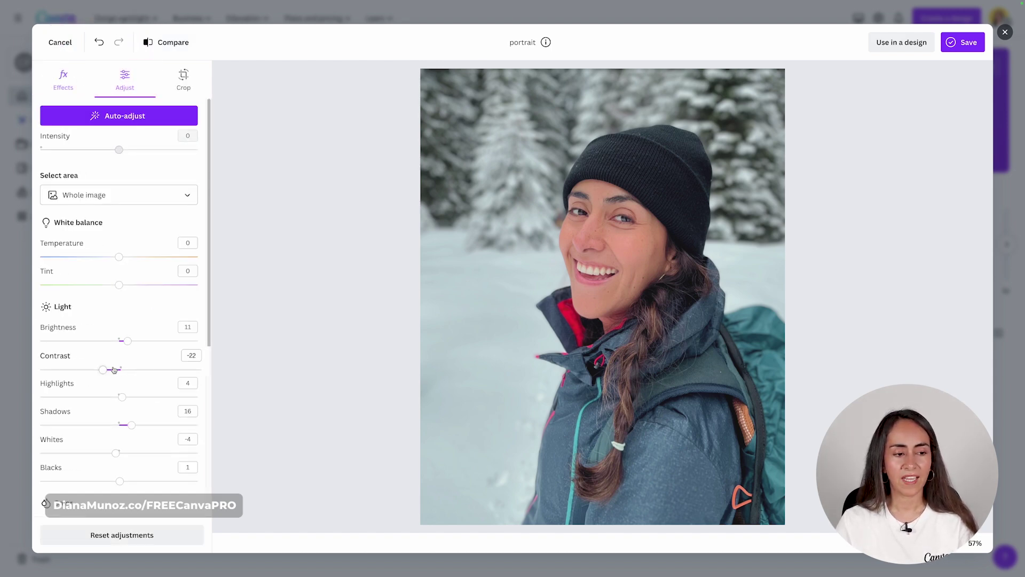
{"action": "left_click_drag", "start_coordinate": [103, 368], "coordinate": [133, 369]}
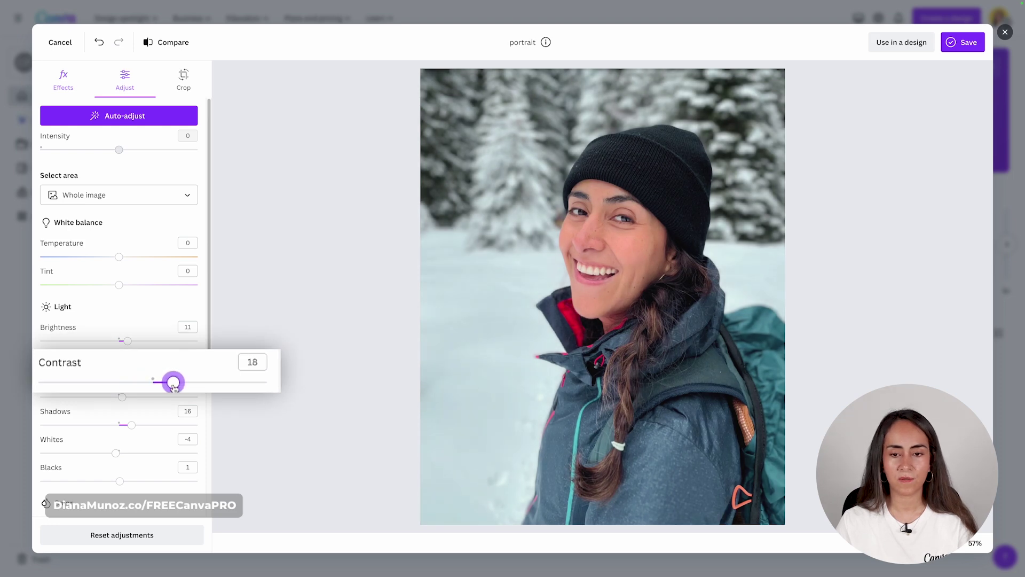
{"action": "scroll", "coordinate": [150, 389], "scroll_direction": "down", "scroll_amount": 3}
{"action": "left_click_drag", "start_coordinate": [122, 434], "coordinate": [142, 443]}
{"action": "left_click_drag", "start_coordinate": [119, 350], "coordinate": [165, 354]}
{"action": "left_click_drag", "start_coordinate": [133, 238], "coordinate": [169, 247]}
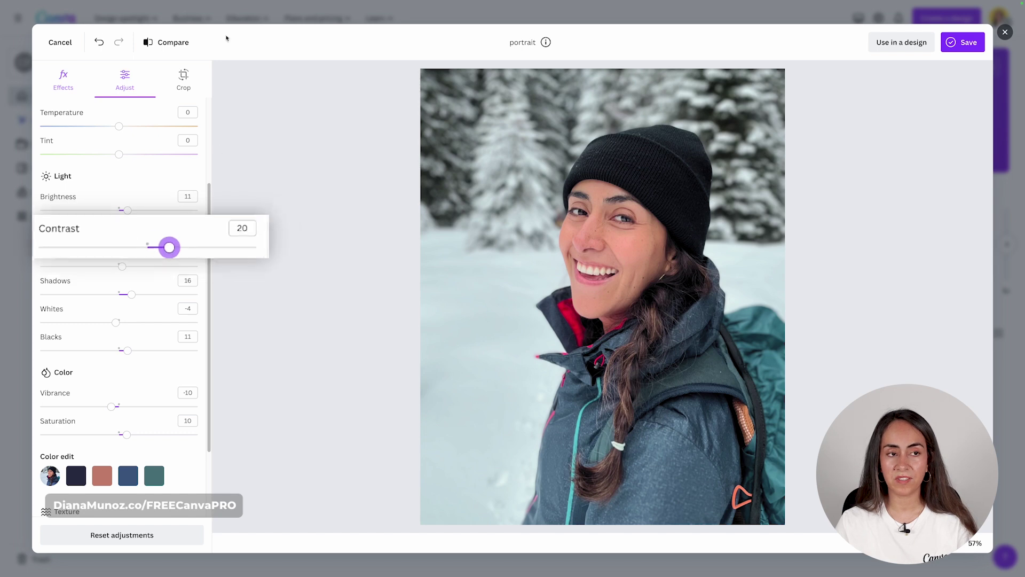
Compare the adjusted portrait with the original, and set its brightness to 15 and whites to 9.
{"action": "left_click", "coordinate": [166, 43]}
{"action": "left_click", "coordinate": [166, 43]}
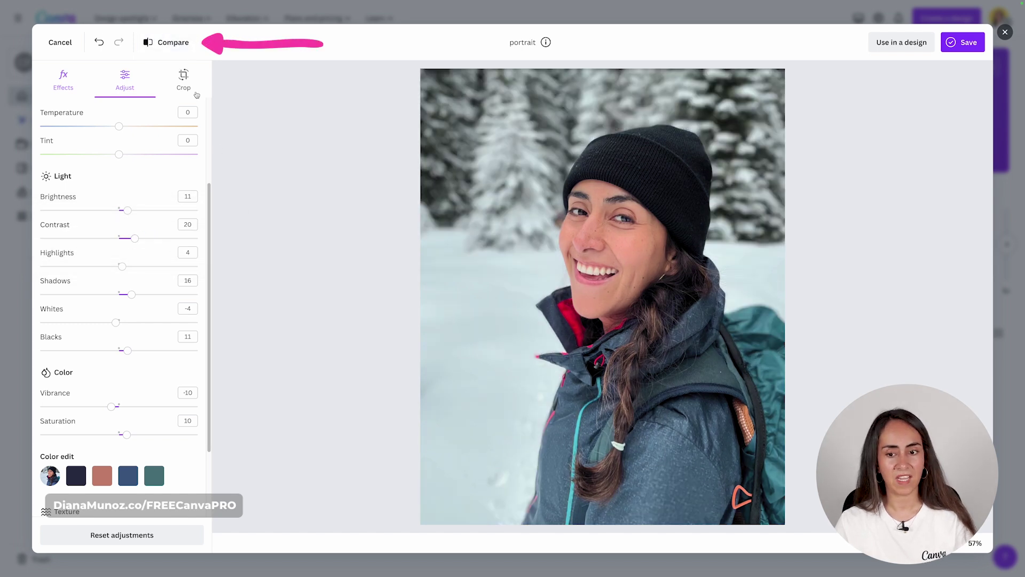
{"action": "scroll", "coordinate": [185, 177], "scroll_direction": "up", "scroll_amount": 3}
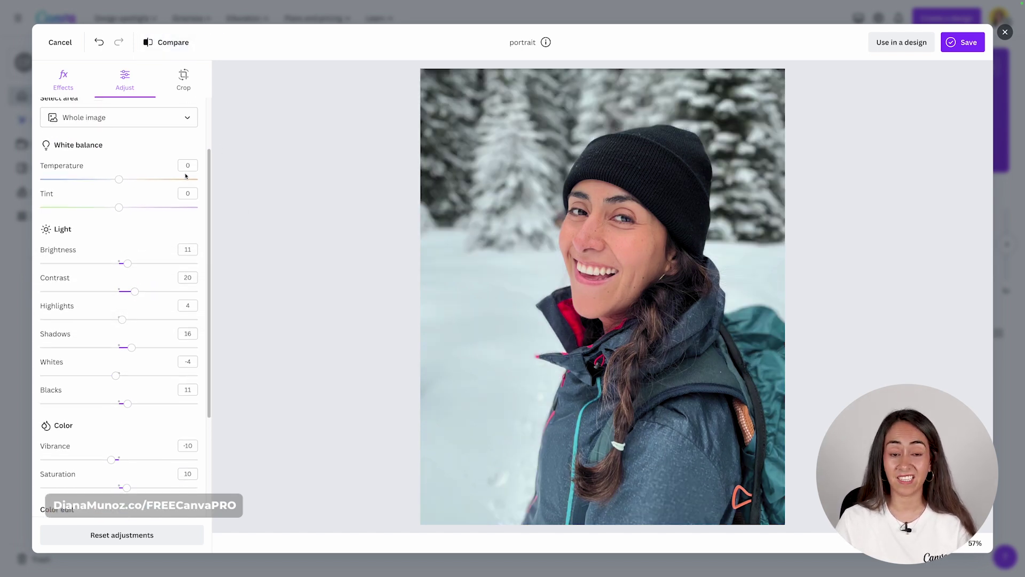
{"action": "left_click_drag", "start_coordinate": [115, 453], "coordinate": [164, 465]}
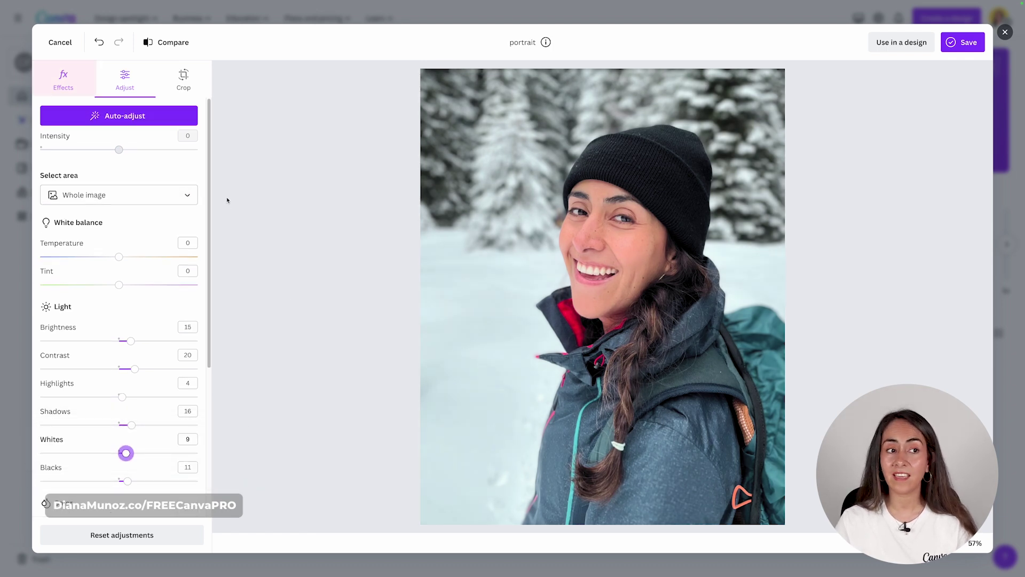
Use Magic Eraser with brush size 5 to remove a small spot on the beanie and the orange triangular logo near the backpack strap.
{"action": "left_click", "coordinate": [63, 77]}
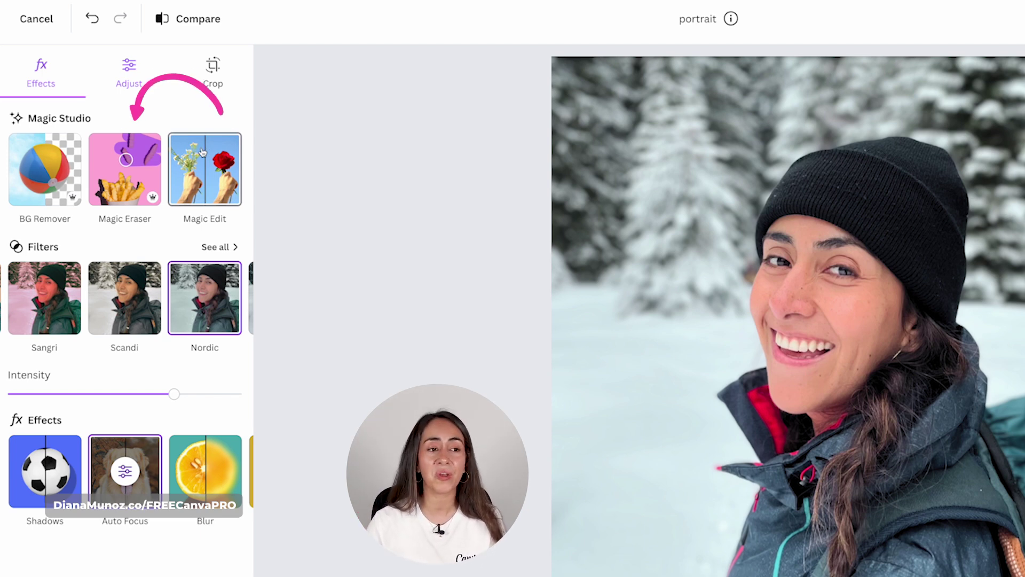
{"action": "left_click", "coordinate": [131, 170]}
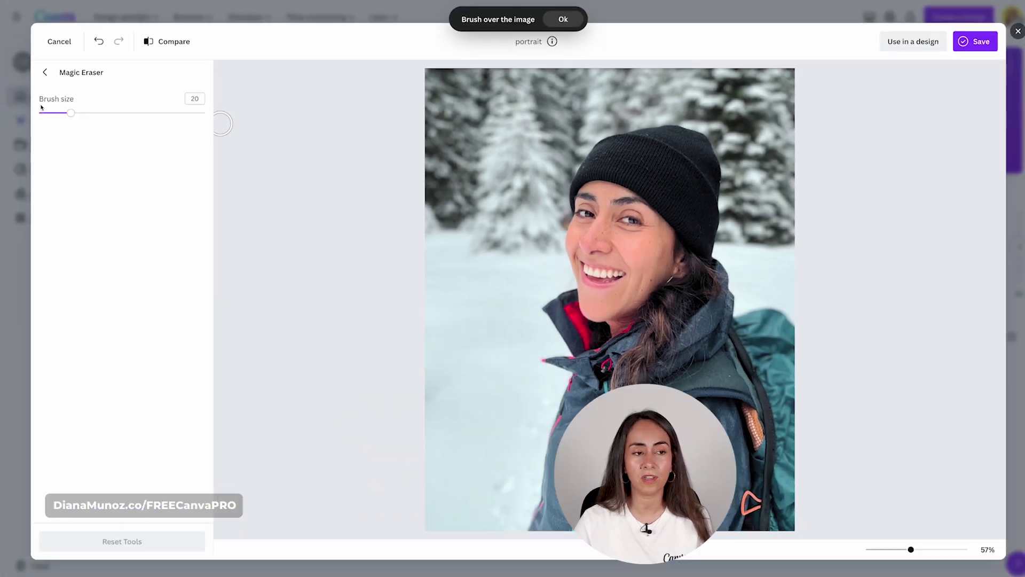
{"action": "mouse_move", "coordinate": [50, 136]}
{"action": "left_mouse_down"}
{"action": "mouse_move", "coordinate": [149, 136]}
{"action": "mouse_move", "coordinate": [47, 136]}
{"action": "left_mouse_up"}
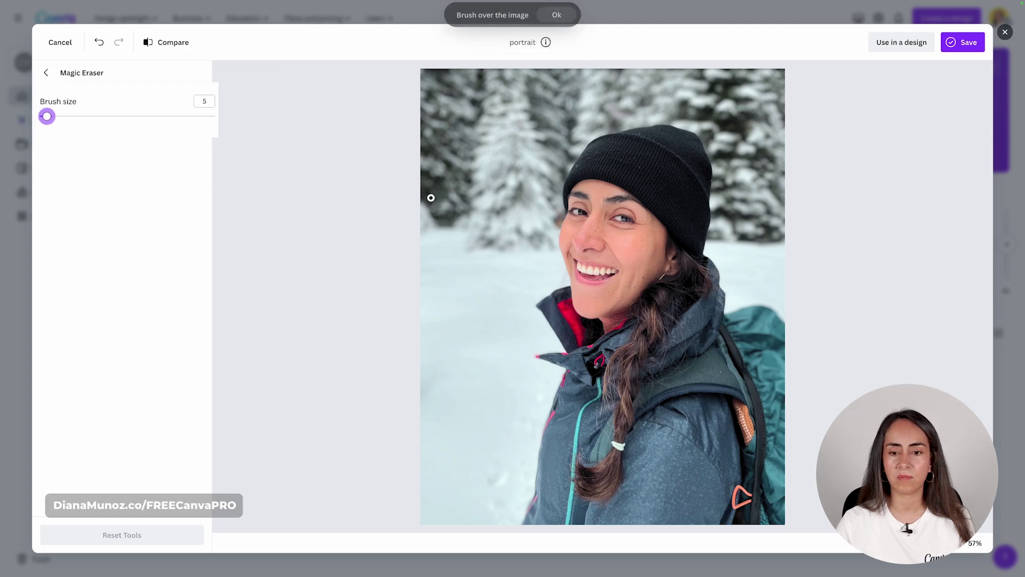
{"action": "left_click", "coordinate": [643, 133]}
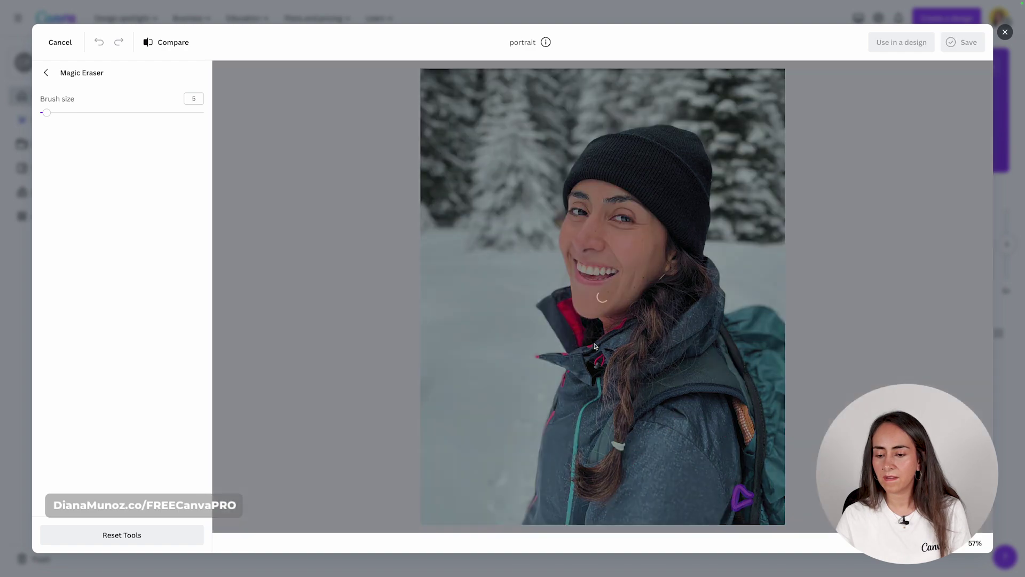
Set the Magic Eraser brush size to 10 and compare the edited portrait with the original.
{"action": "key", "text": "Tab"}
{"action": "key", "text": "Tab"}
{"action": "key", "text": "Right"}
{"action": "key", "text": "Right"}
{"action": "key", "text": "Right"}
{"action": "key", "text": "Right"}
{"action": "key", "text": "Right"}
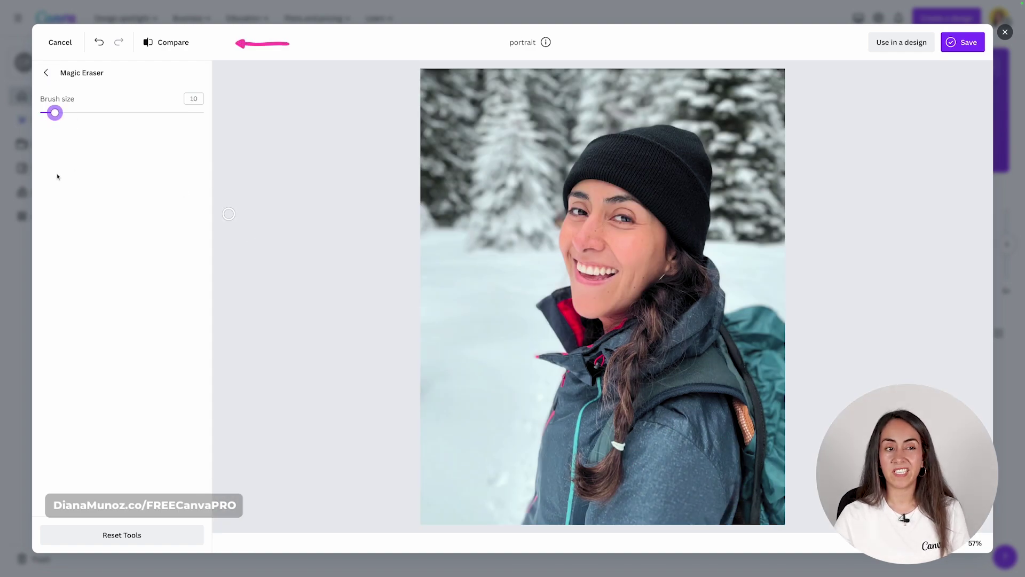
{"action": "left_click", "coordinate": [170, 45]}
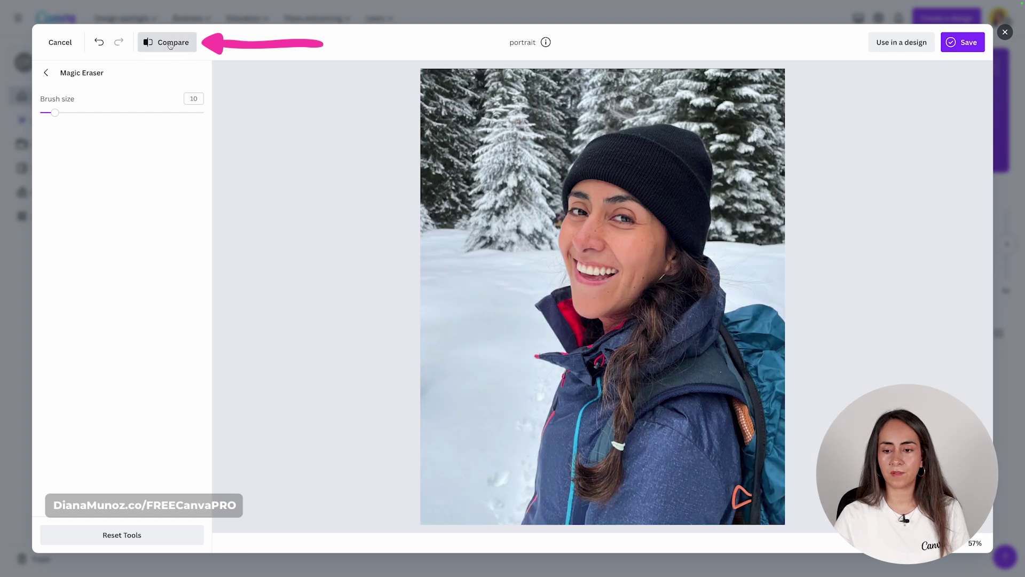
{"action": "key", "text": "Escape"}
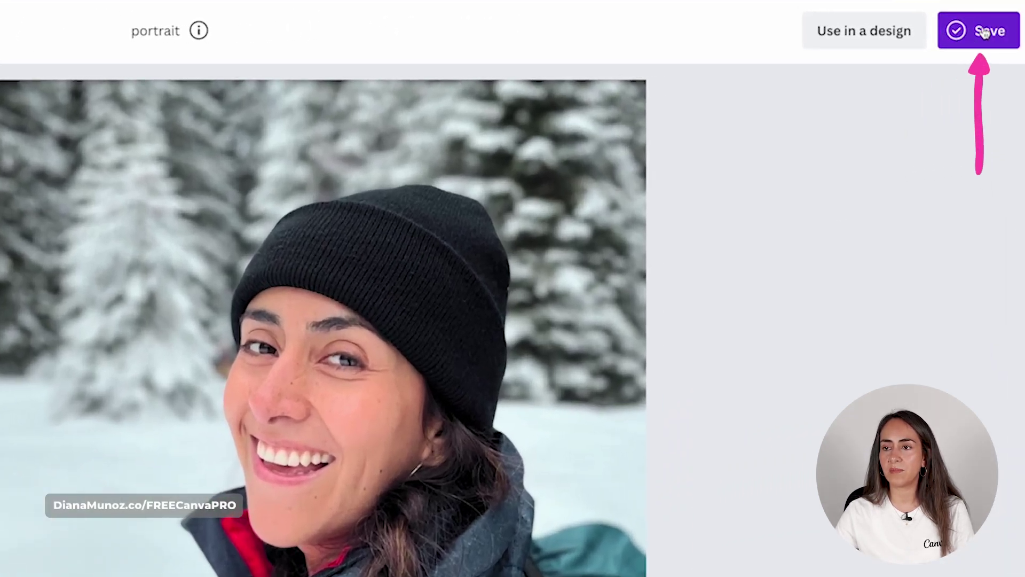
Download the edited portrait into the Examples folder and also save it to Canva.
{"action": "left_click", "coordinate": [987, 41]}
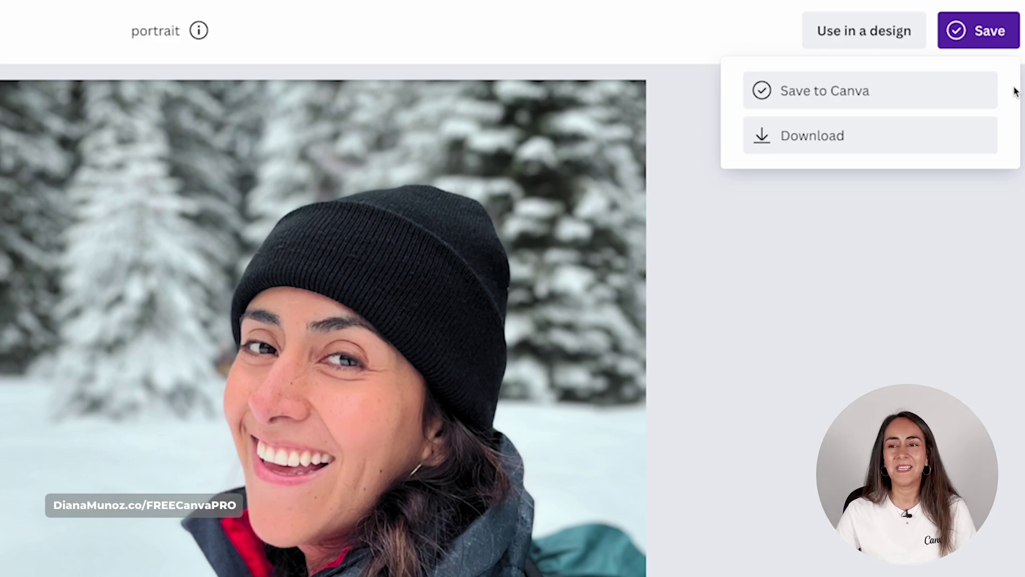
{"action": "left_click", "coordinate": [933, 135]}
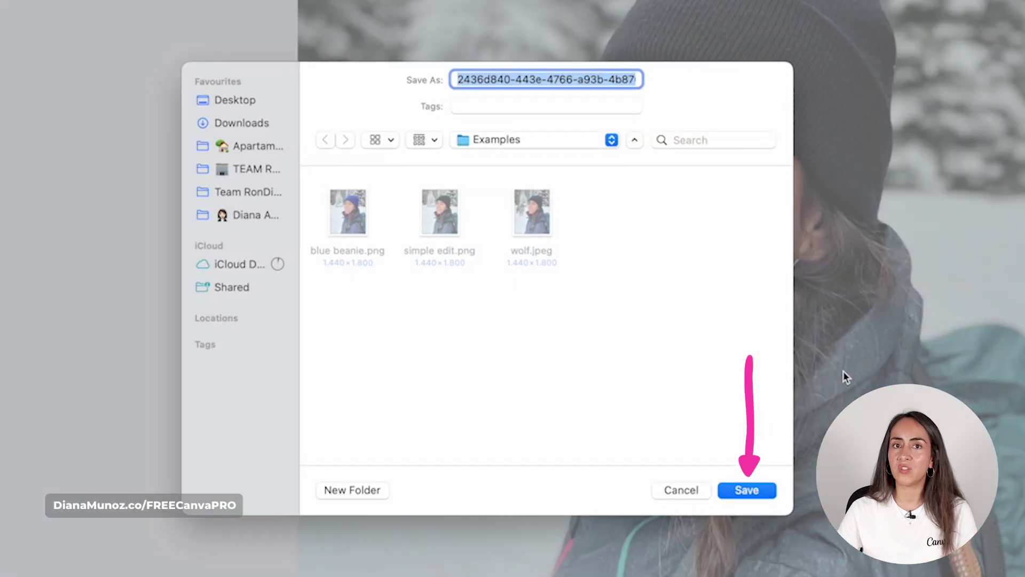
{"action": "key", "text": "Return"}
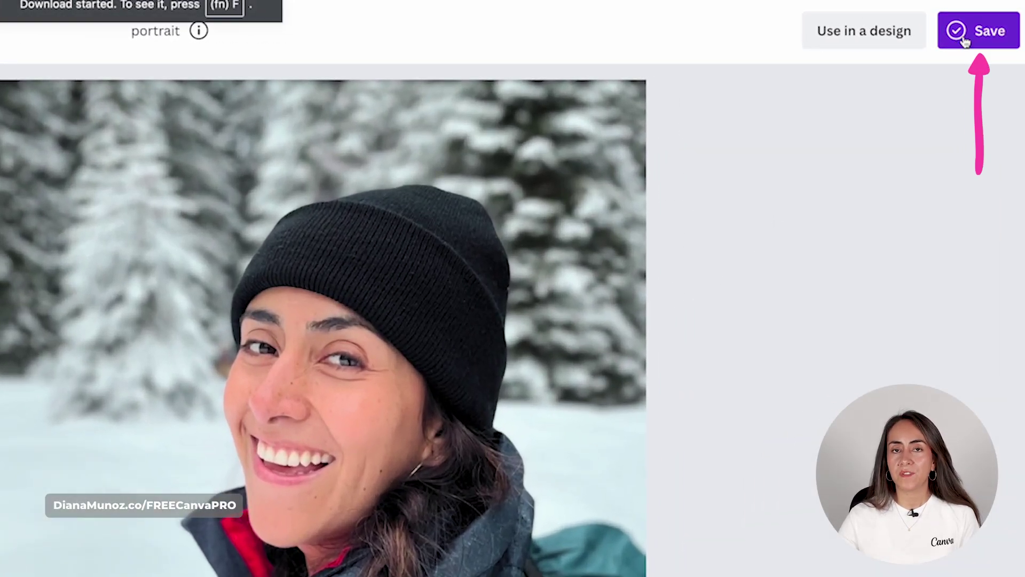
{"action": "left_click", "coordinate": [965, 42]}
{"action": "left_click", "coordinate": [948, 104]}
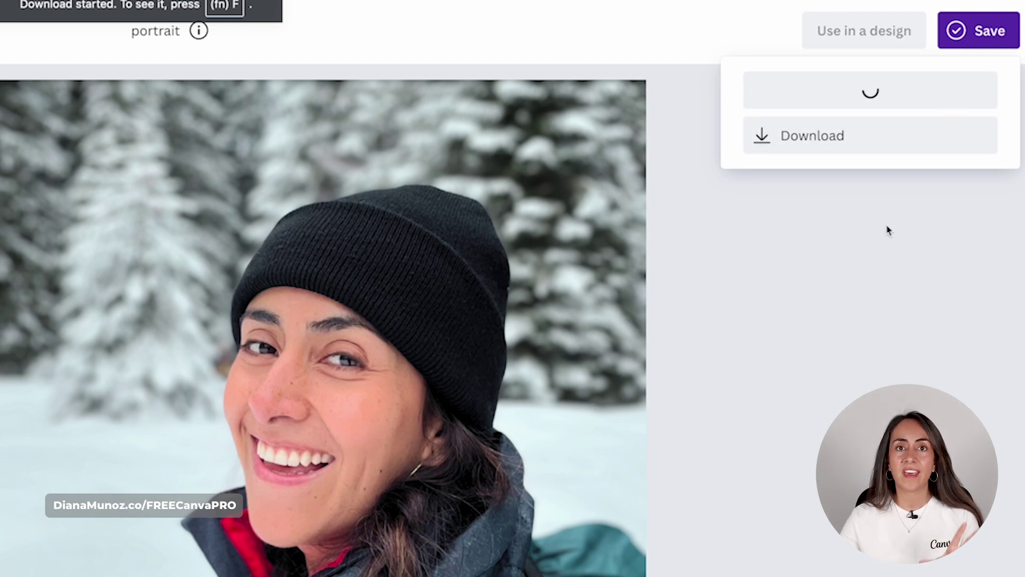
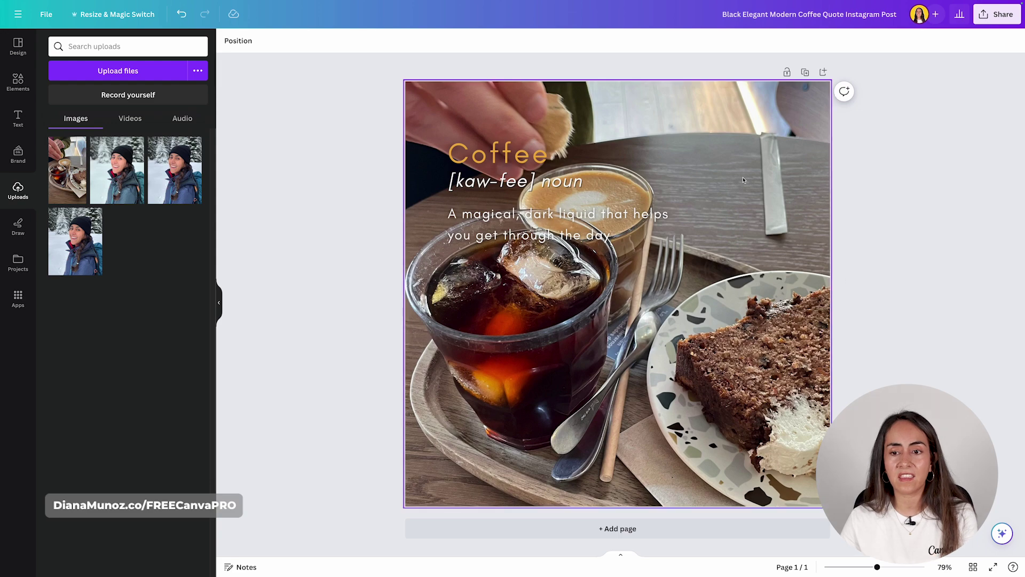
Flip the coffee design's background photo horizontally, try flipping it vertically as well, and undo the vertical flip.
{"action": "left_click", "coordinate": [219, 304]}
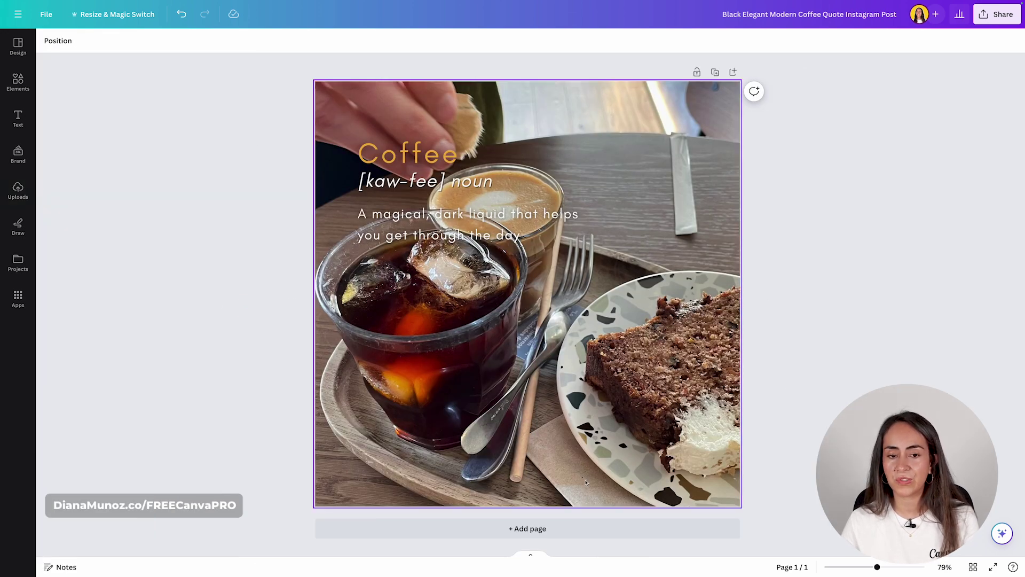
{"action": "left_click", "coordinate": [684, 152]}
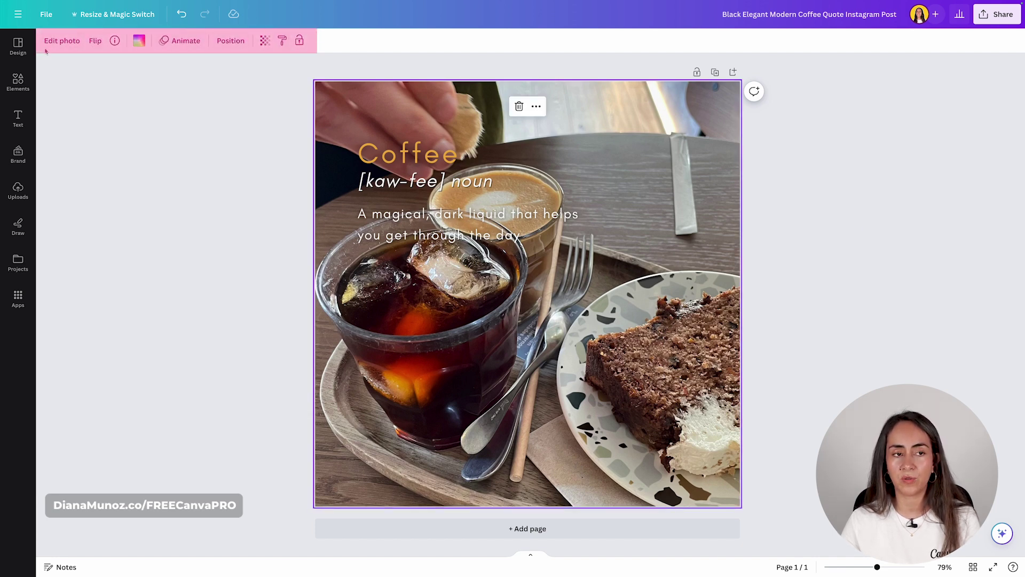
{"action": "left_click", "coordinate": [96, 45]}
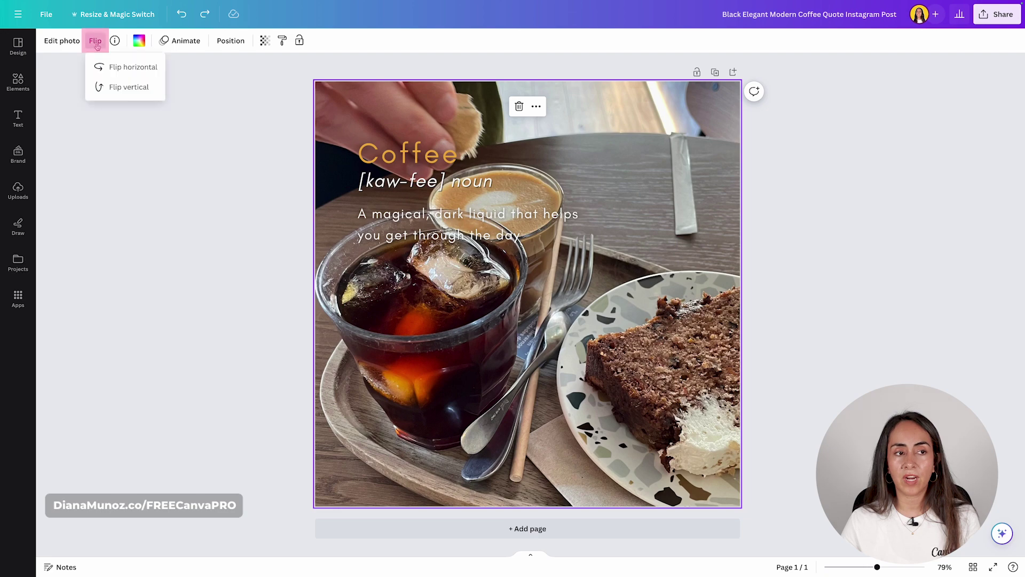
{"action": "left_click", "coordinate": [132, 67]}
{"action": "left_click", "coordinate": [128, 87]}
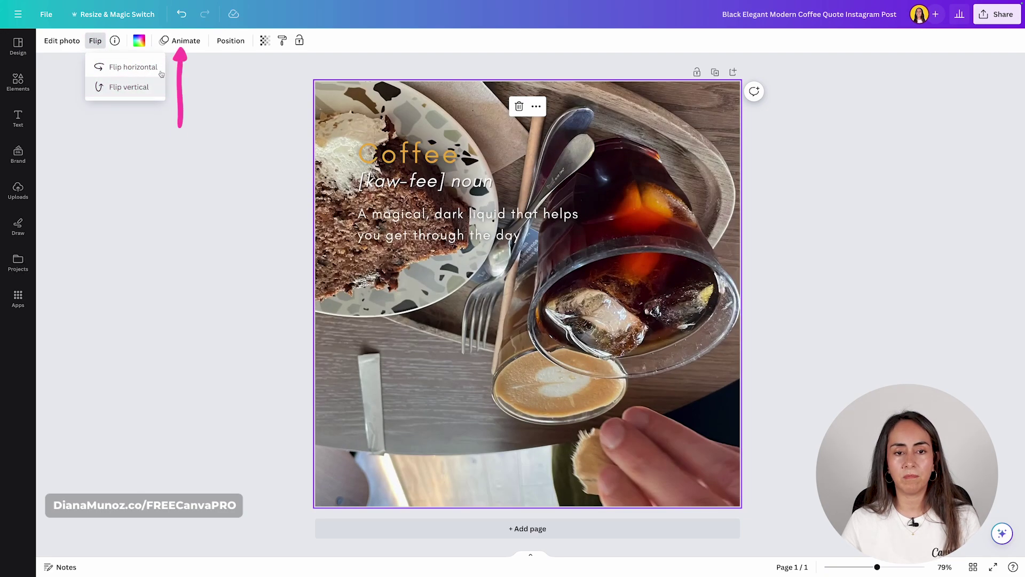
{"action": "left_click", "coordinate": [181, 14]}
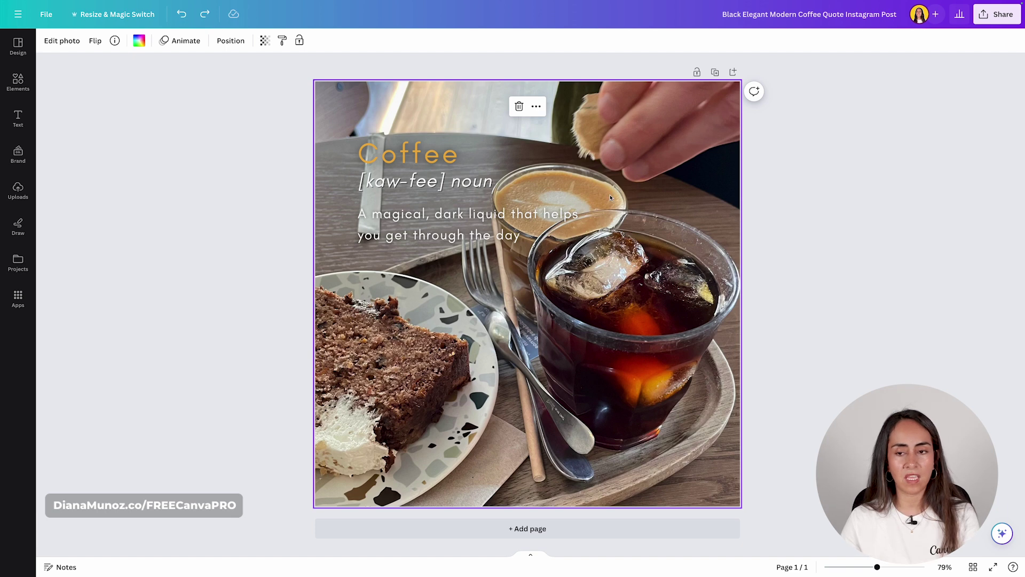
Lower the coffee background photo's transparency value to about 50.
{"action": "left_click", "coordinate": [265, 40]}
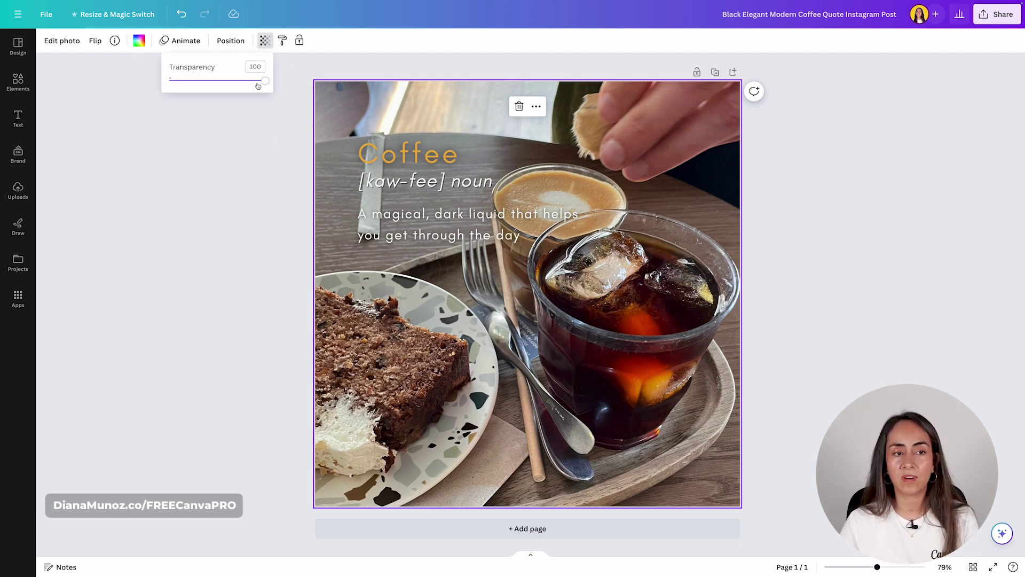
{"action": "left_click_drag", "start_coordinate": [264, 82], "coordinate": [216, 87]}
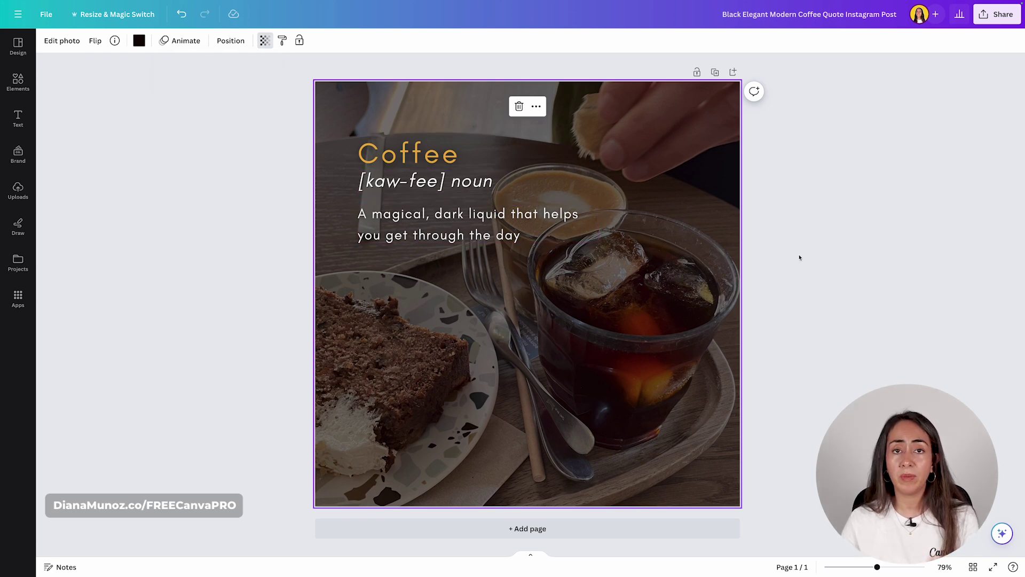
Try red, yellow, lime green, a black-to-gold gradient and orange as the background color behind the coffee photo, ending with light orange.
{"action": "left_click", "coordinate": [139, 42]}
{"action": "left_click", "coordinate": [54, 372]}
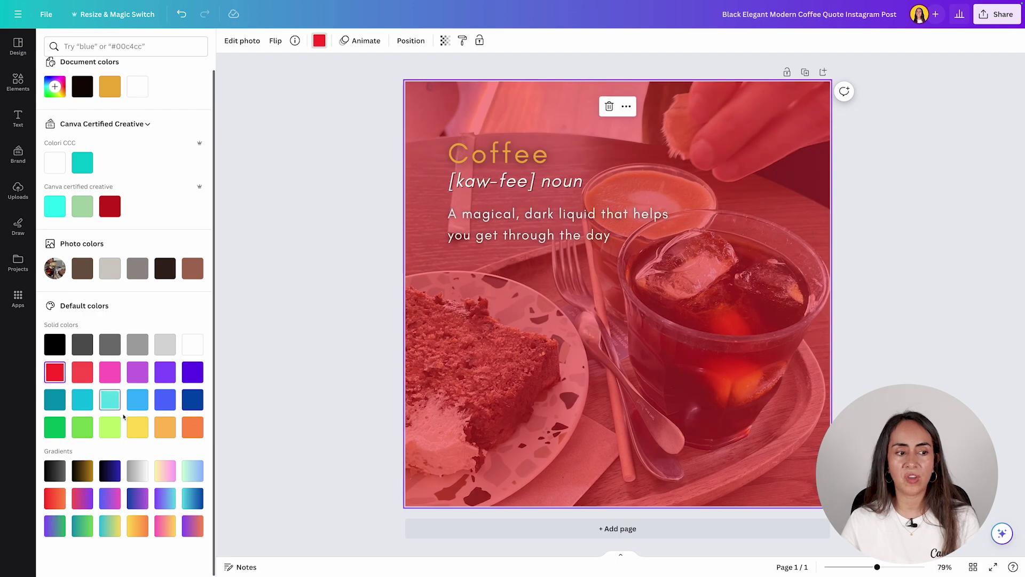
{"action": "left_click", "coordinate": [138, 432]}
{"action": "left_click", "coordinate": [109, 427]}
{"action": "left_click", "coordinate": [82, 470]}
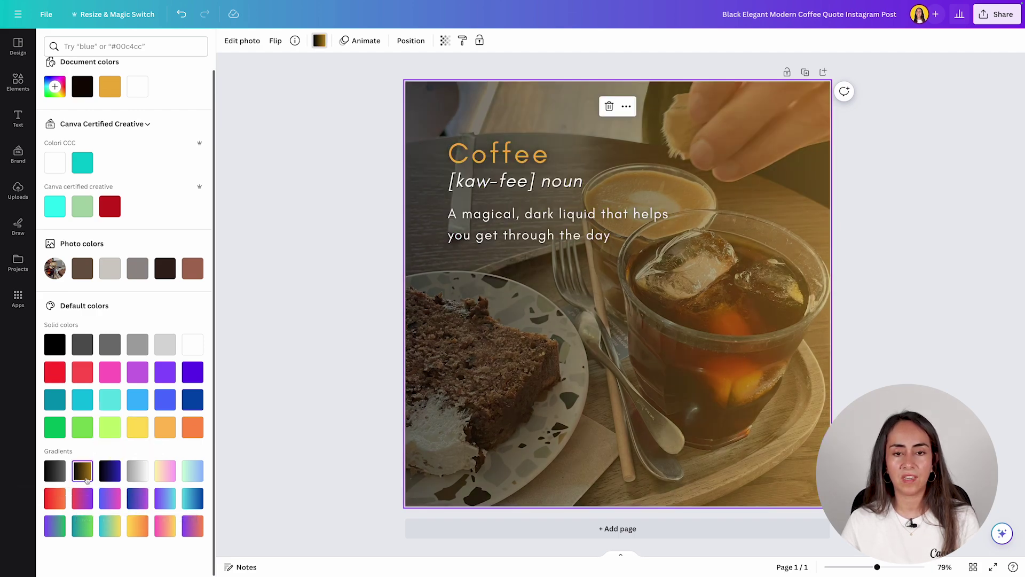
{"action": "left_click", "coordinate": [196, 429]}
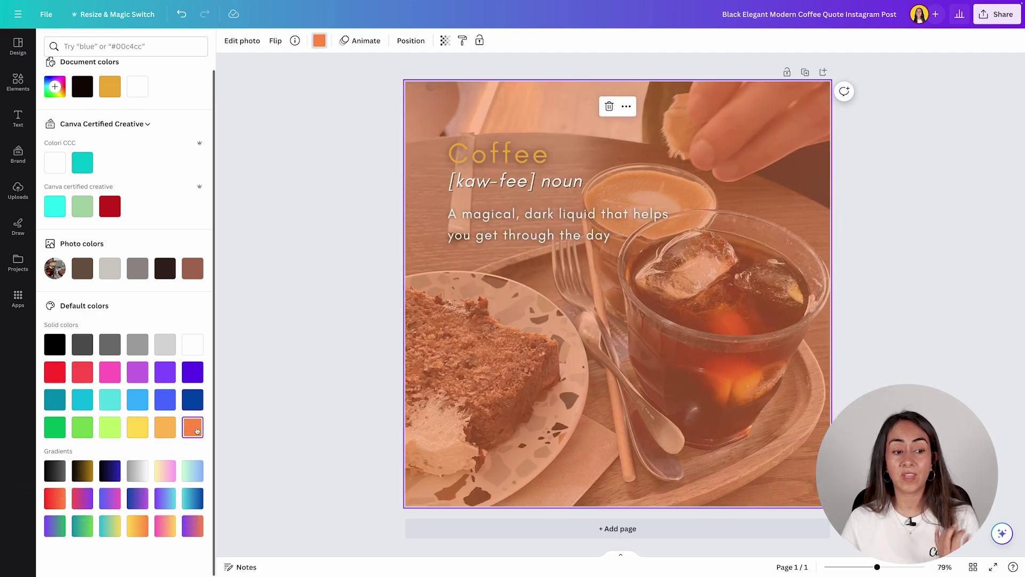
{"action": "left_click", "coordinate": [169, 429]}
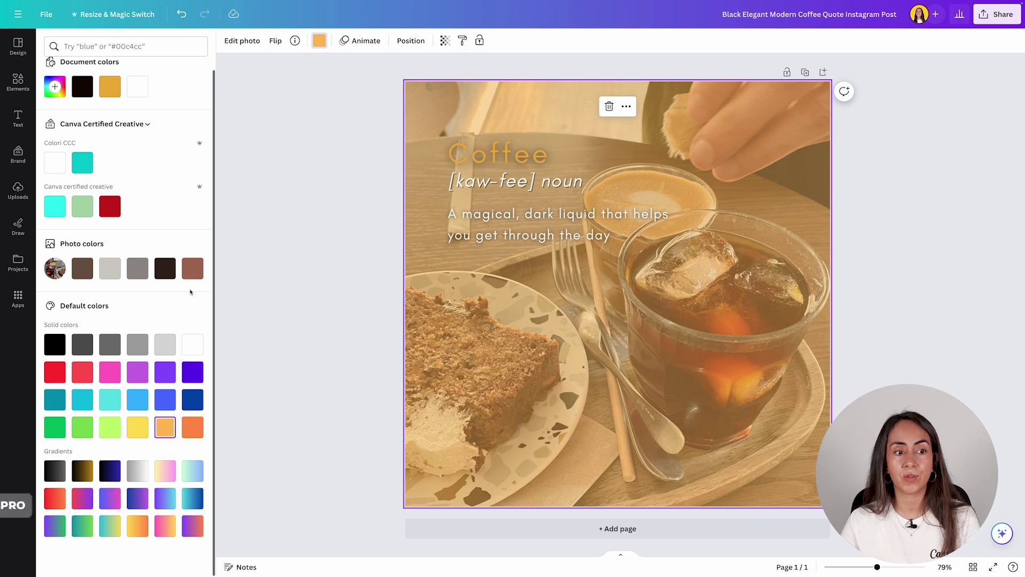
Set the background color behind the coffee photo to the dark brown photo color #36221c.
{"action": "scroll", "coordinate": [182, 283], "scroll_direction": "up", "scroll_amount": 1}
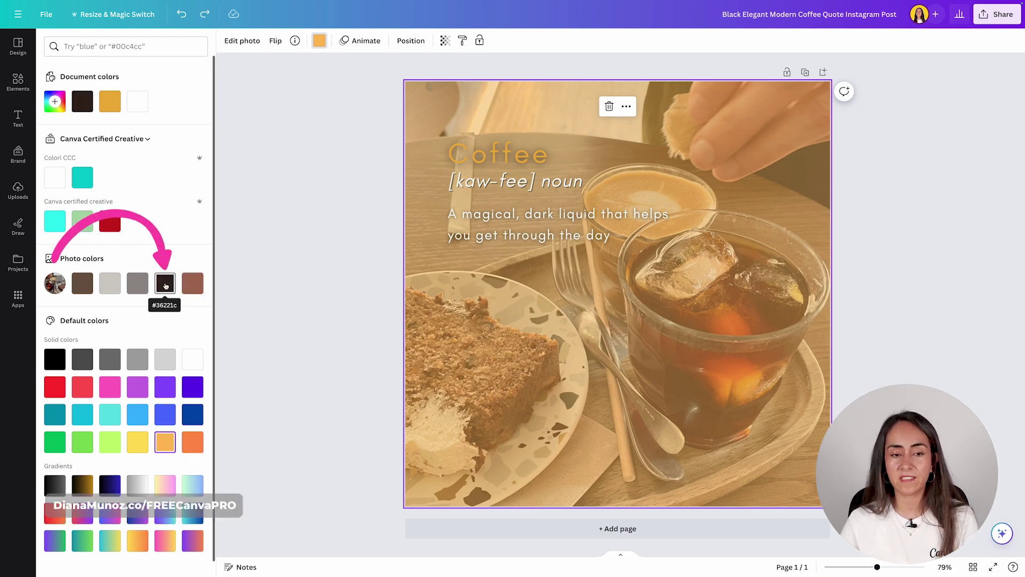
{"action": "left_click", "coordinate": [166, 286]}
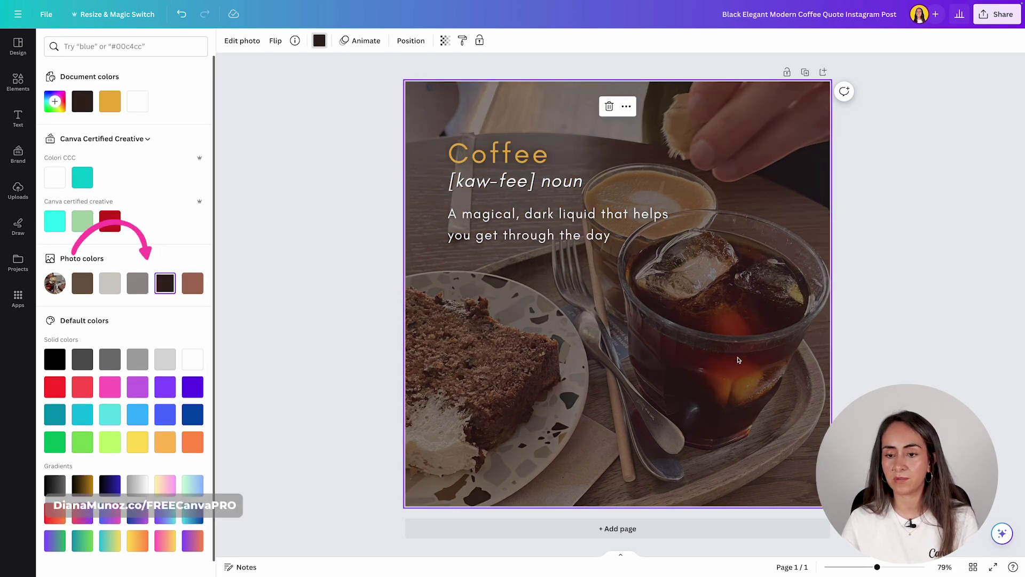
{"action": "key", "text": "Escape"}
Add a blank second page and insert the coffee photo of two hands holding a white mug on a wooden table.
{"action": "left_click", "coordinate": [672, 532]}
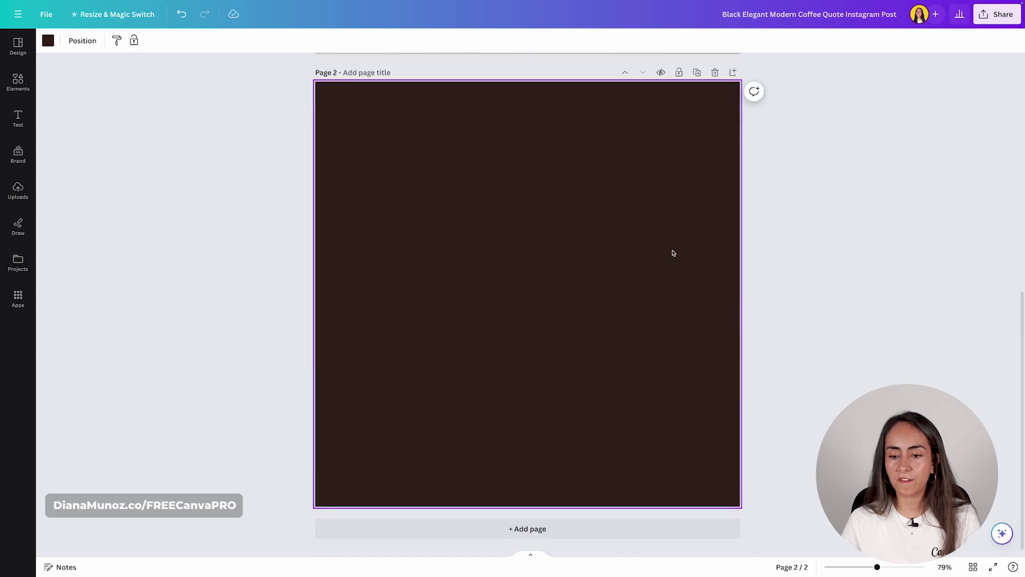
{"action": "key", "text": "Delete"}
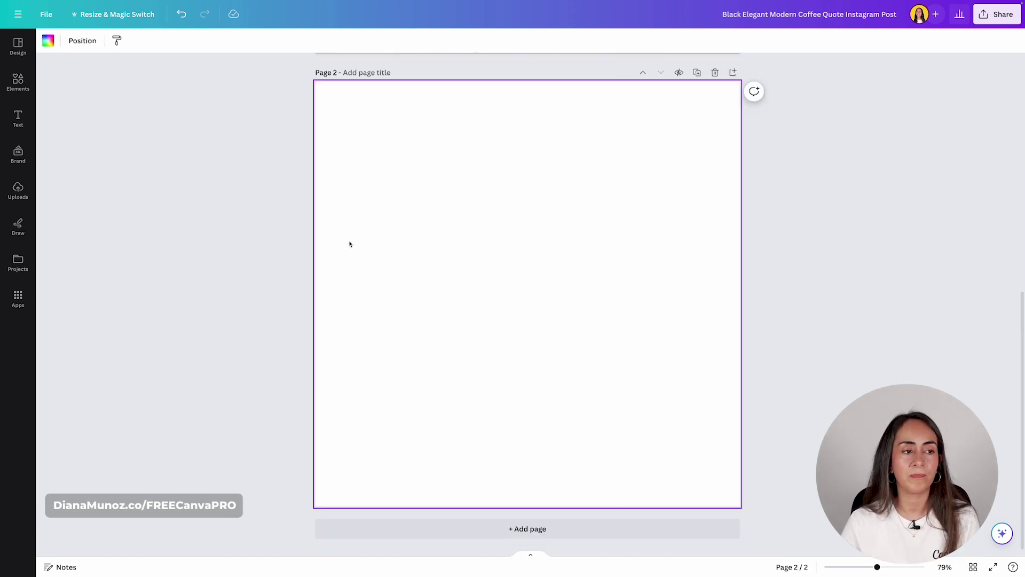
{"action": "left_click", "coordinate": [17, 81]}
{"action": "scroll", "coordinate": [177, 303], "scroll_direction": "down", "scroll_amount": 7}
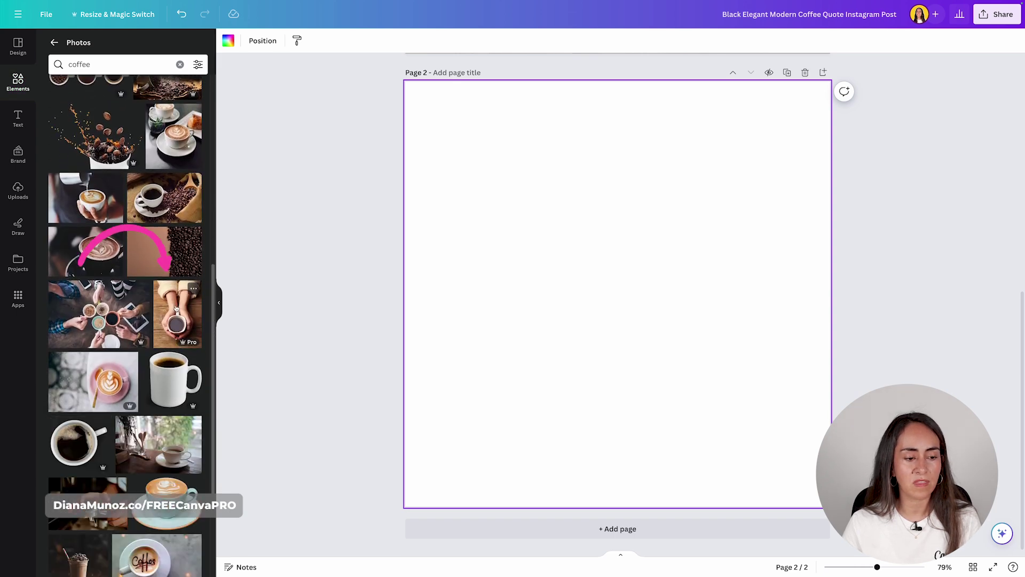
{"action": "left_click", "coordinate": [177, 303]}
{"action": "left_click", "coordinate": [219, 303]}
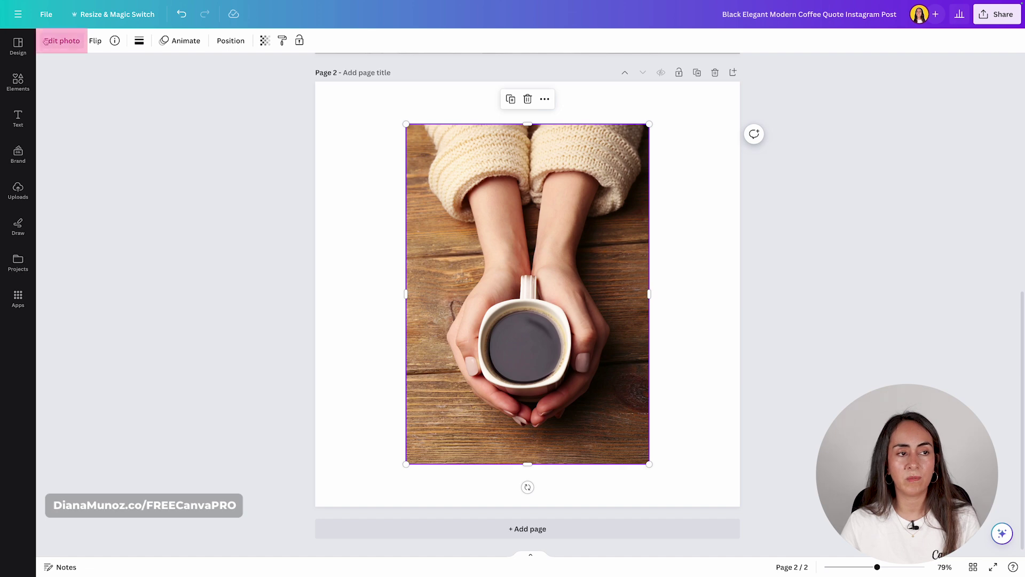
Look over the Effects, Adjust and Crop options of the photo editor for the mug photo.
{"action": "left_click", "coordinate": [75, 44]}
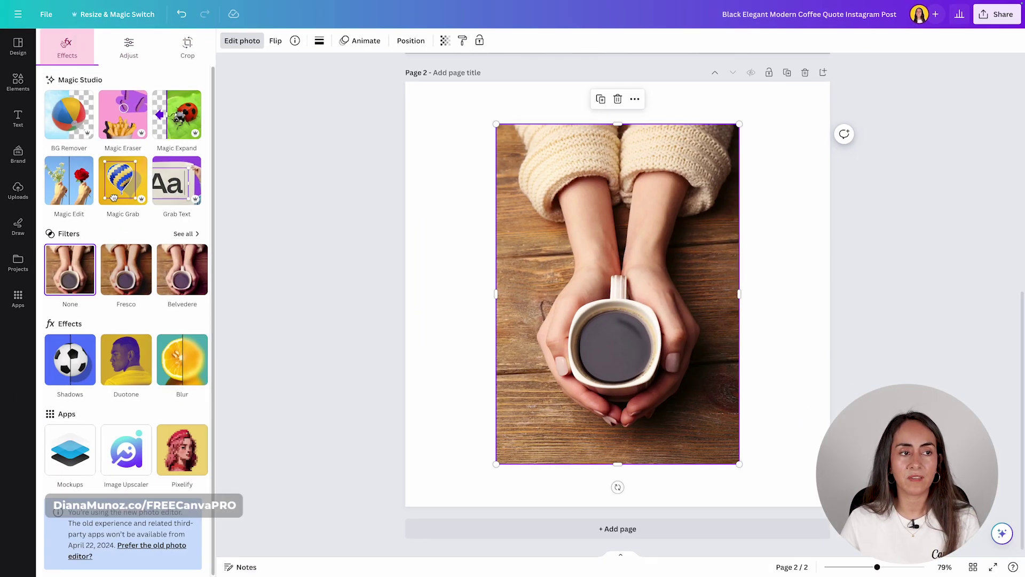
{"action": "left_click", "coordinate": [130, 49]}
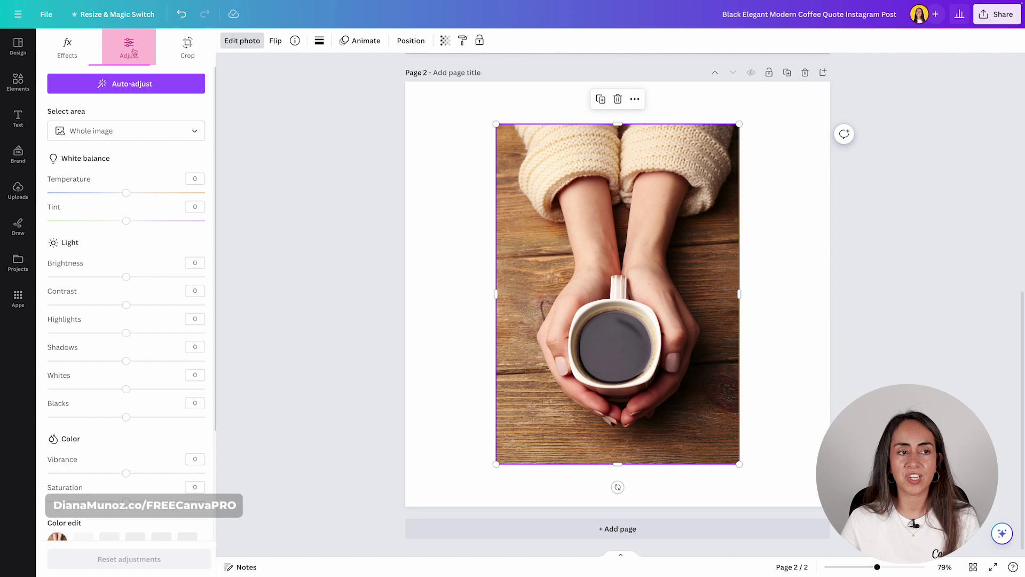
{"action": "left_click", "coordinate": [188, 45]}
{"action": "left_click", "coordinate": [67, 47]}
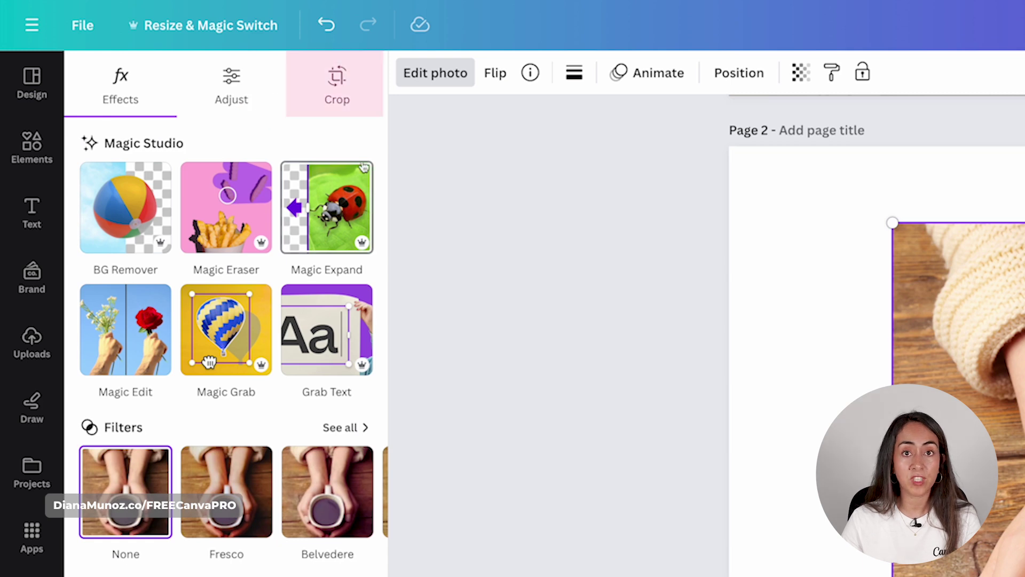
{"action": "left_click", "coordinate": [347, 92]}
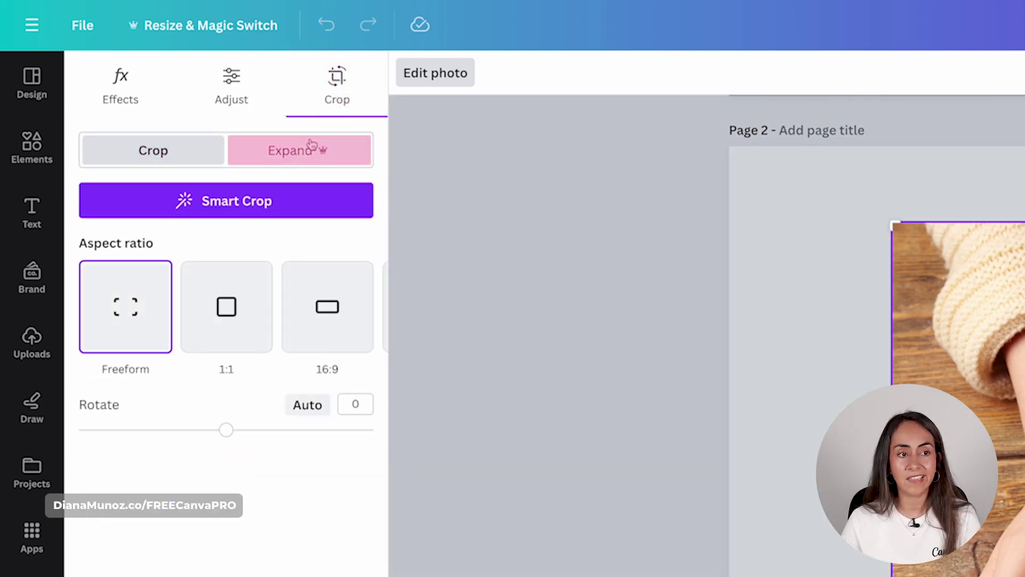
{"action": "left_click", "coordinate": [119, 83]}
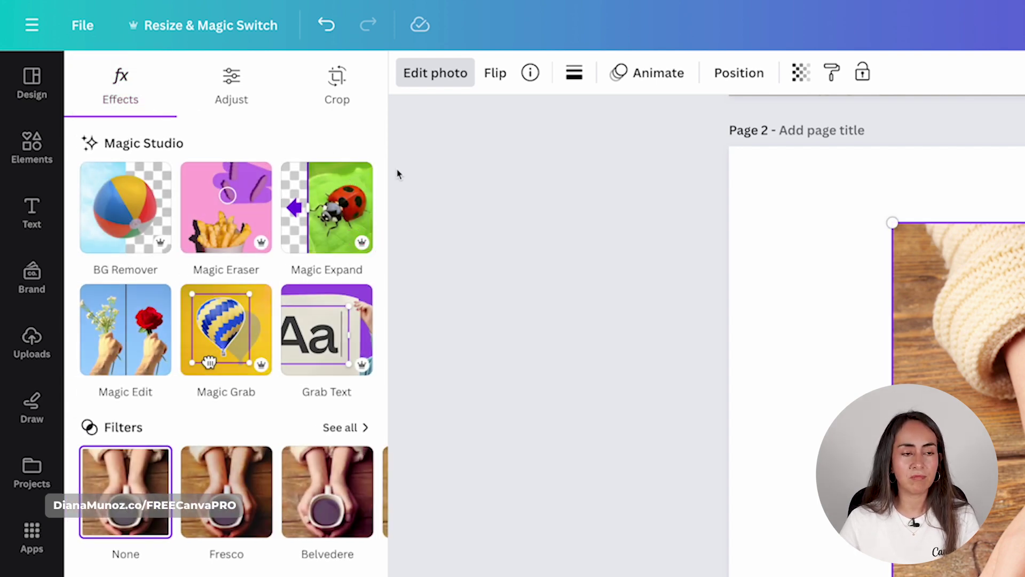
Open Magic Expand for the mug photo, preview the Whole Page and 1:1 sizes, and browse the other aspect ratios.
{"action": "left_click", "coordinate": [335, 199]}
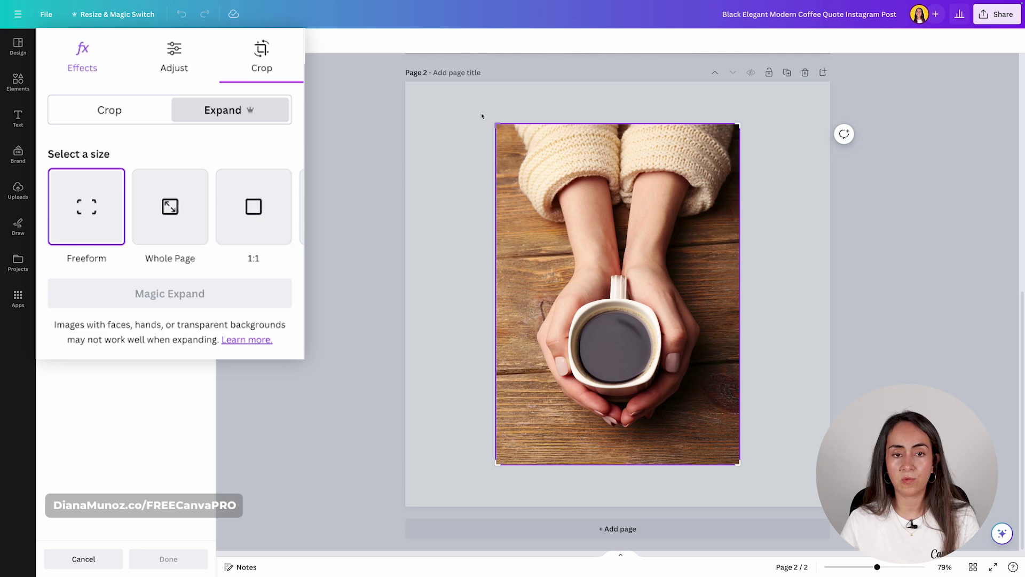
{"action": "left_click", "coordinate": [169, 215]}
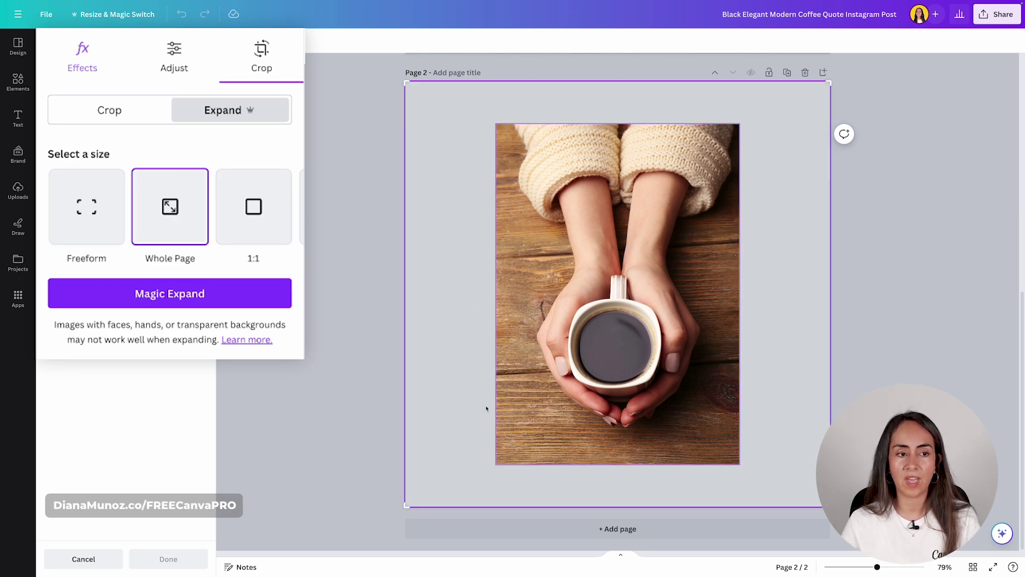
{"action": "left_click", "coordinate": [255, 208]}
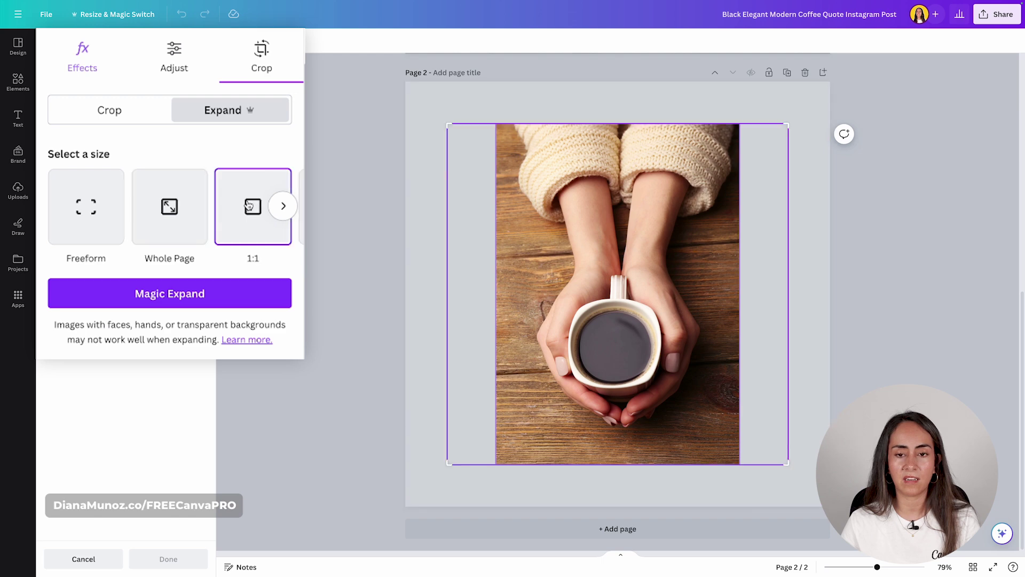
{"action": "left_click", "coordinate": [283, 206]}
{"action": "left_click", "coordinate": [282, 206]}
{"action": "left_click", "coordinate": [283, 206]}
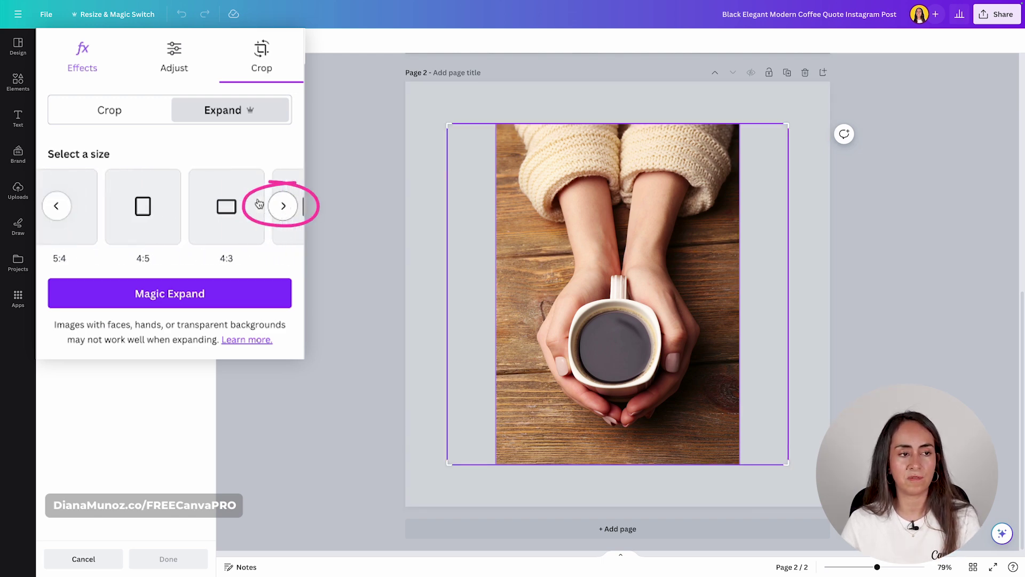
{"action": "left_click", "coordinate": [282, 206]}
{"action": "left_click", "coordinate": [56, 206]}
{"action": "left_click", "coordinate": [56, 206]}
{"action": "left_click", "coordinate": [56, 206]}
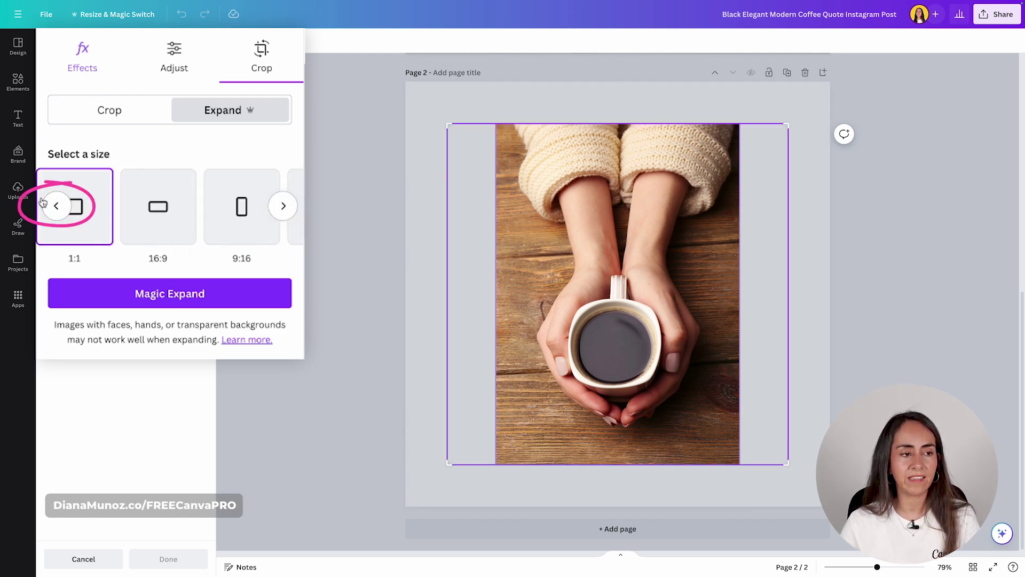
{"action": "left_click", "coordinate": [56, 206]}
{"action": "left_click", "coordinate": [56, 207]}
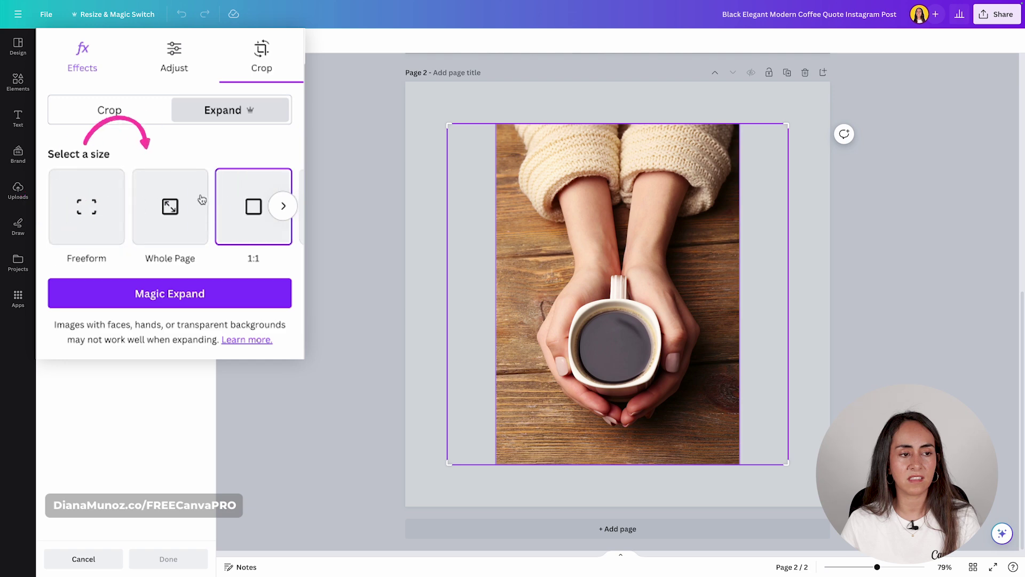
Magic Expand the mug photo to the Whole Page size, compare the four generated versions and keep the second one.
{"action": "left_click", "coordinate": [166, 209]}
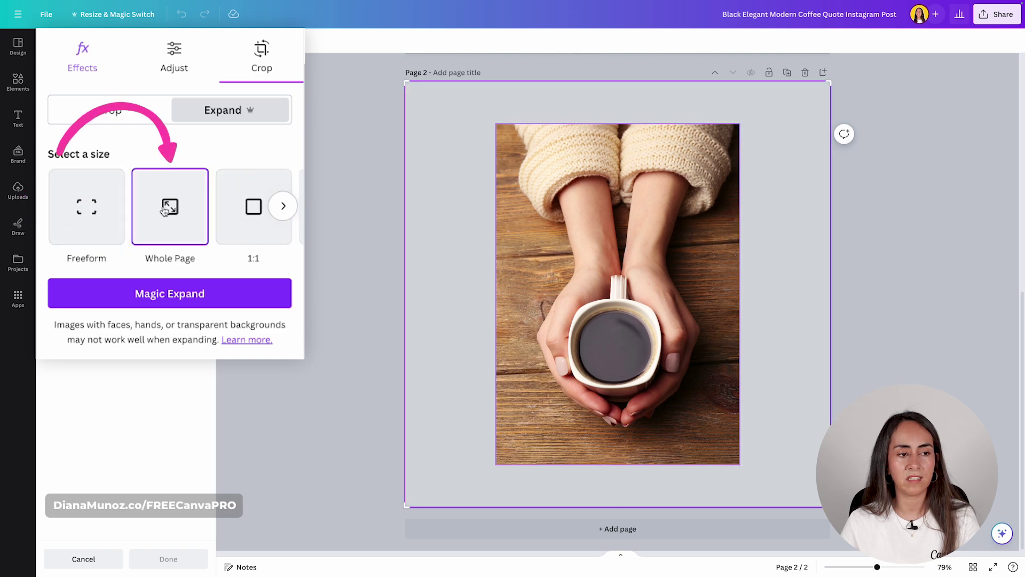
{"action": "left_click", "coordinate": [198, 296]}
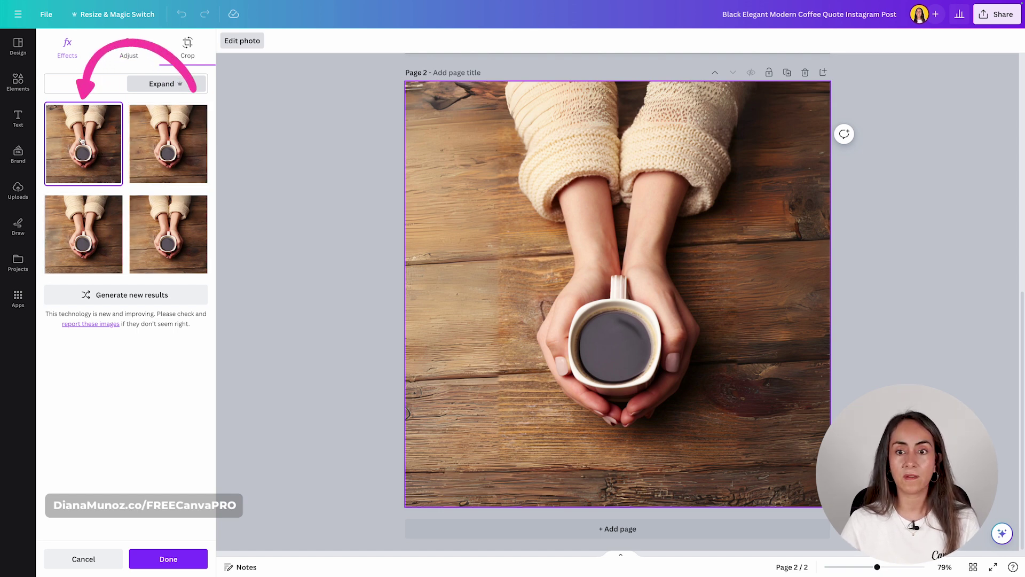
{"action": "left_click", "coordinate": [177, 145]}
{"action": "left_click", "coordinate": [112, 234]}
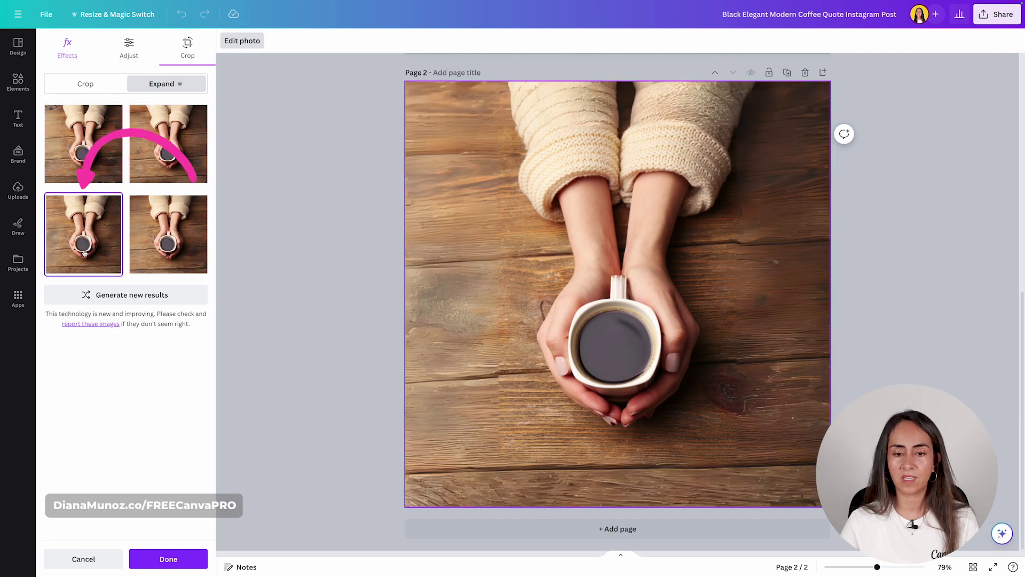
{"action": "left_click", "coordinate": [168, 249]}
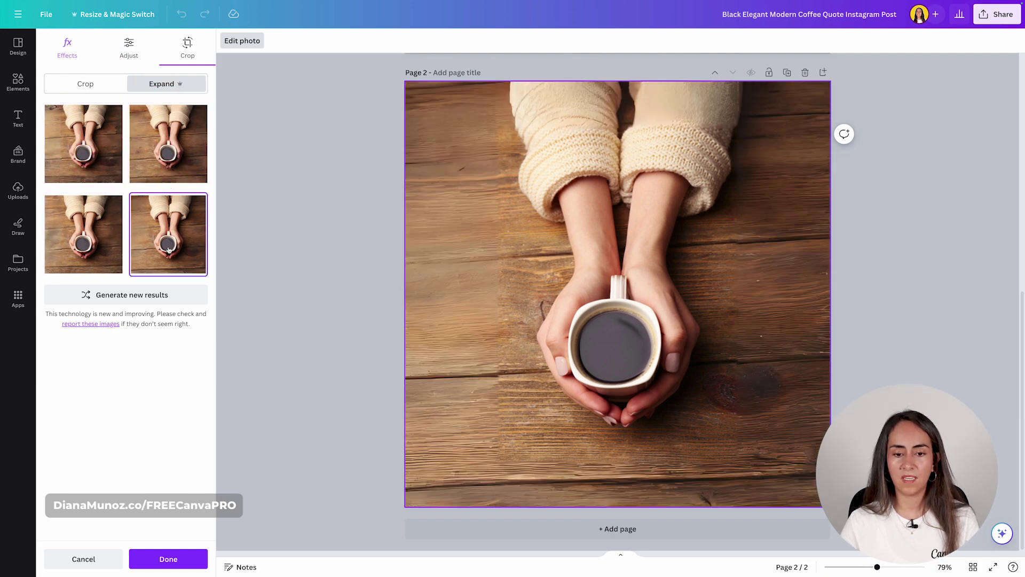
{"action": "left_click", "coordinate": [175, 142]}
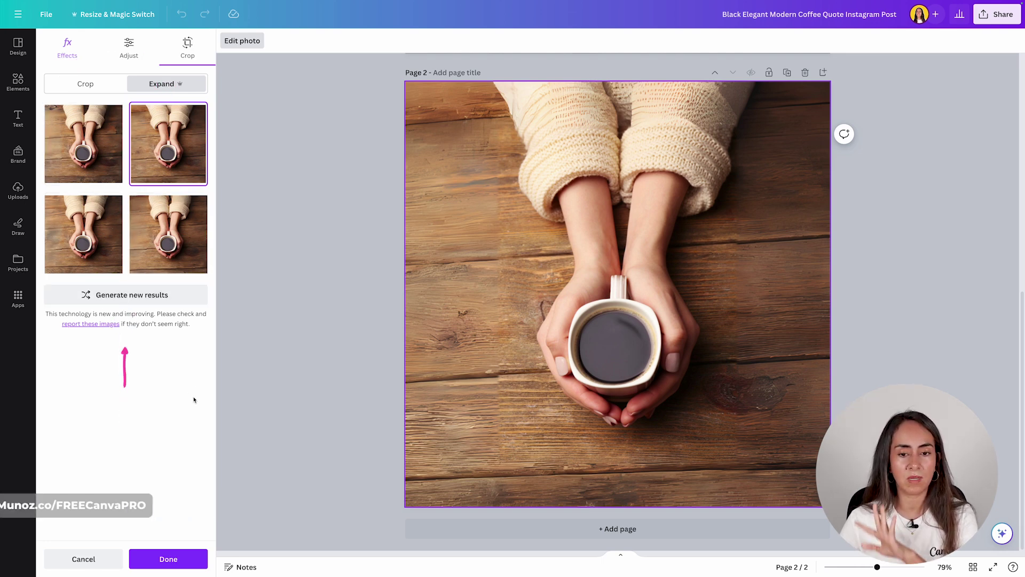
{"action": "left_click", "coordinate": [178, 559]}
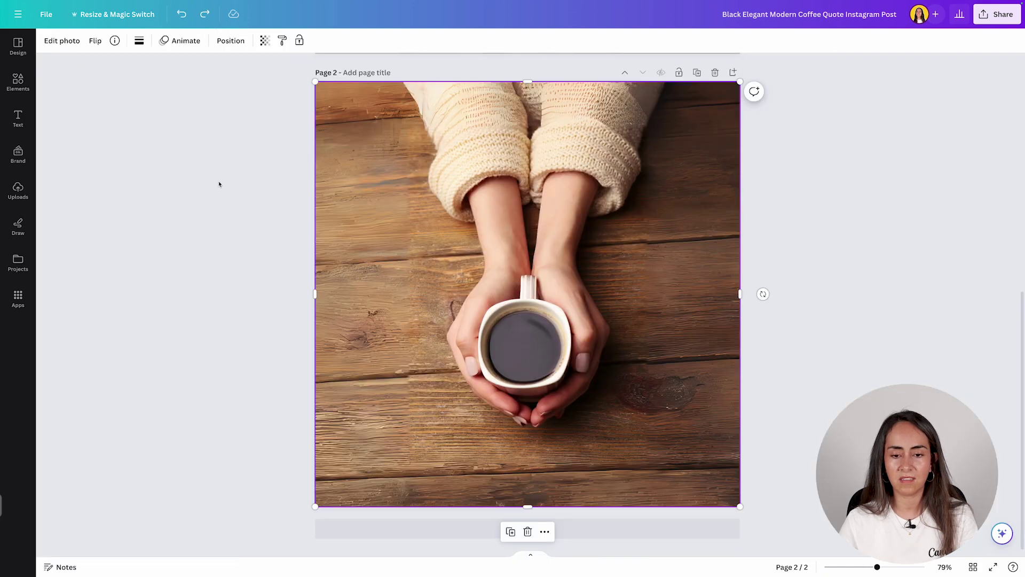
Try the Sepia, Dawn and Coral duotone effects on the expanded mug photo, ending with Sepia.
{"action": "left_click", "coordinate": [62, 41]}
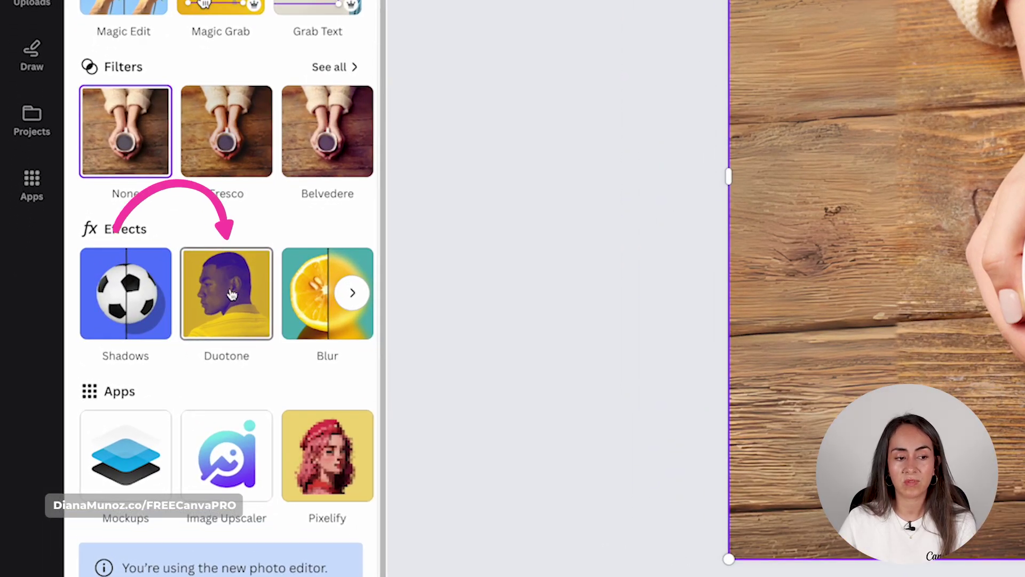
{"action": "left_click", "coordinate": [236, 295]}
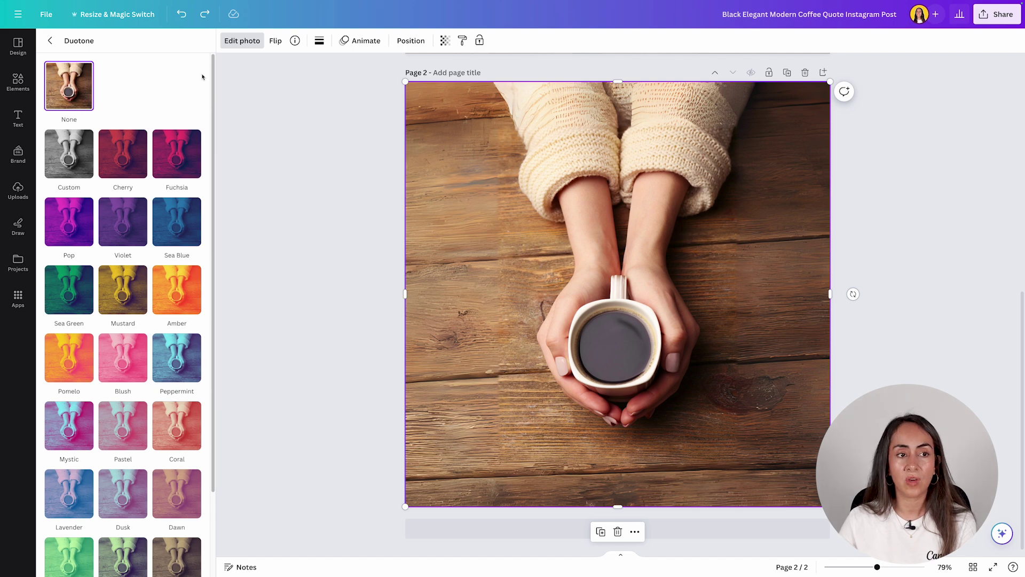
{"action": "scroll", "coordinate": [203, 78], "scroll_direction": "down", "scroll_amount": 2}
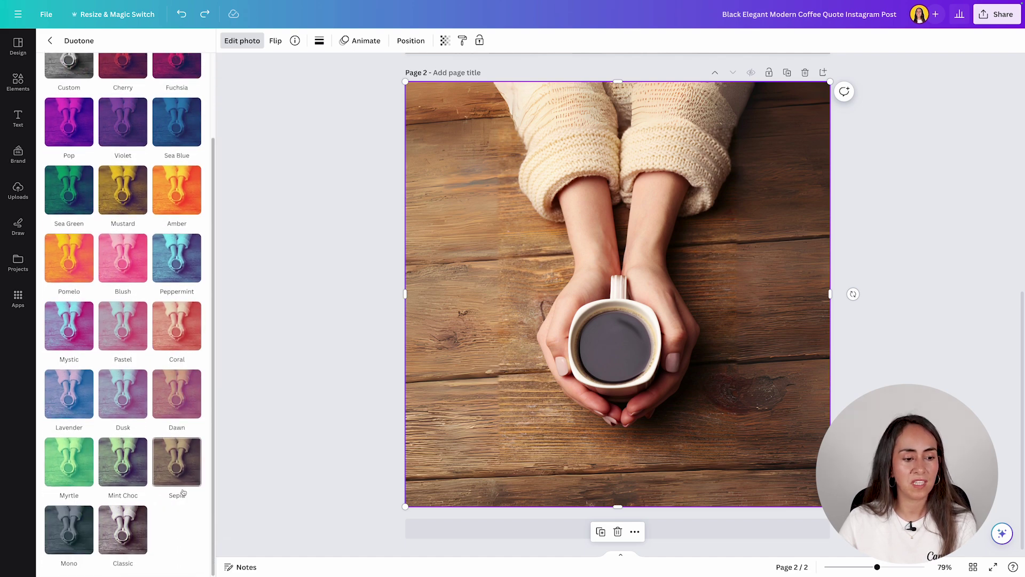
{"action": "left_click", "coordinate": [189, 463]}
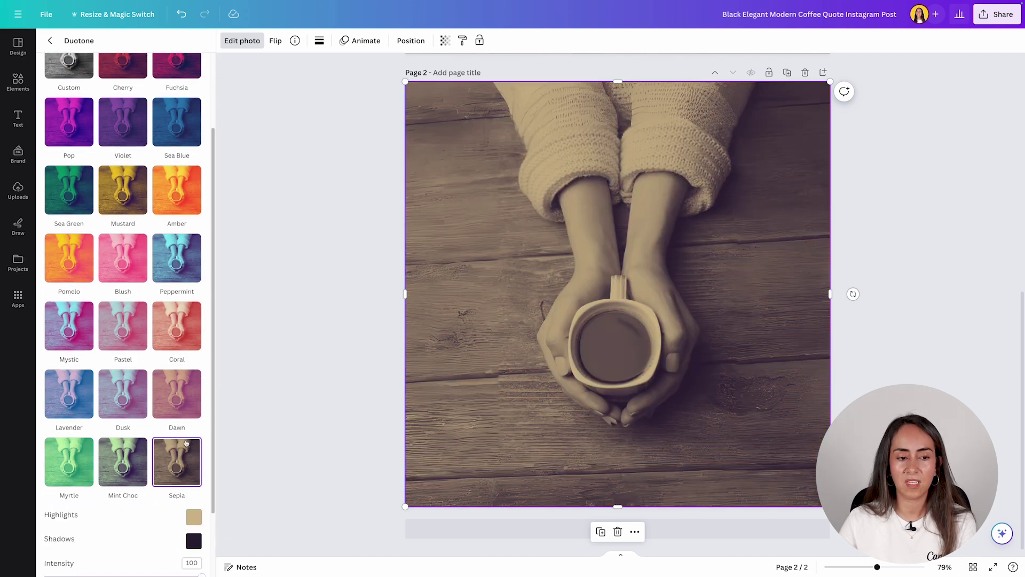
{"action": "left_click", "coordinate": [181, 398]}
{"action": "left_click", "coordinate": [176, 331]}
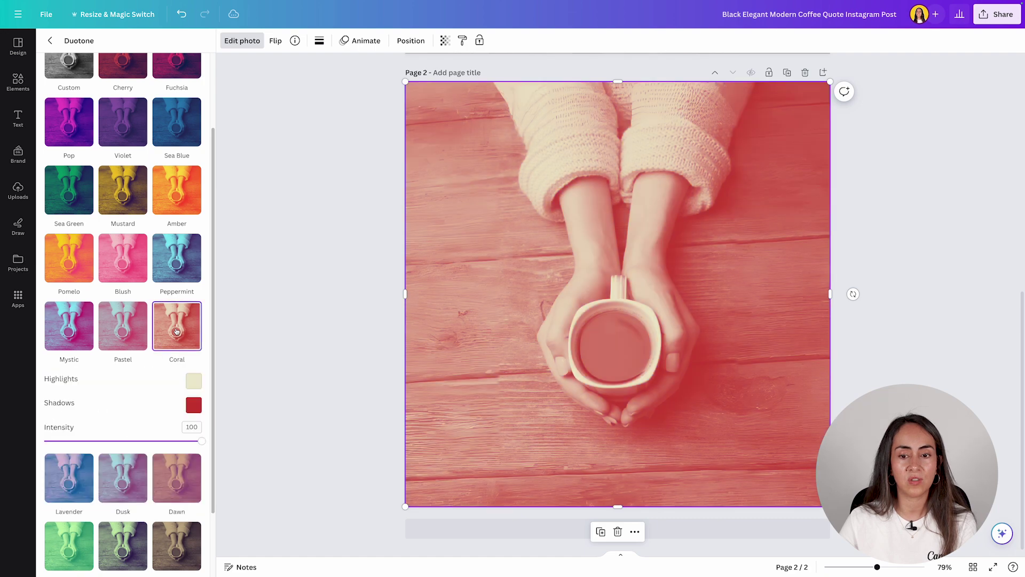
{"action": "scroll", "coordinate": [176, 331], "scroll_direction": "down", "scroll_amount": 2}
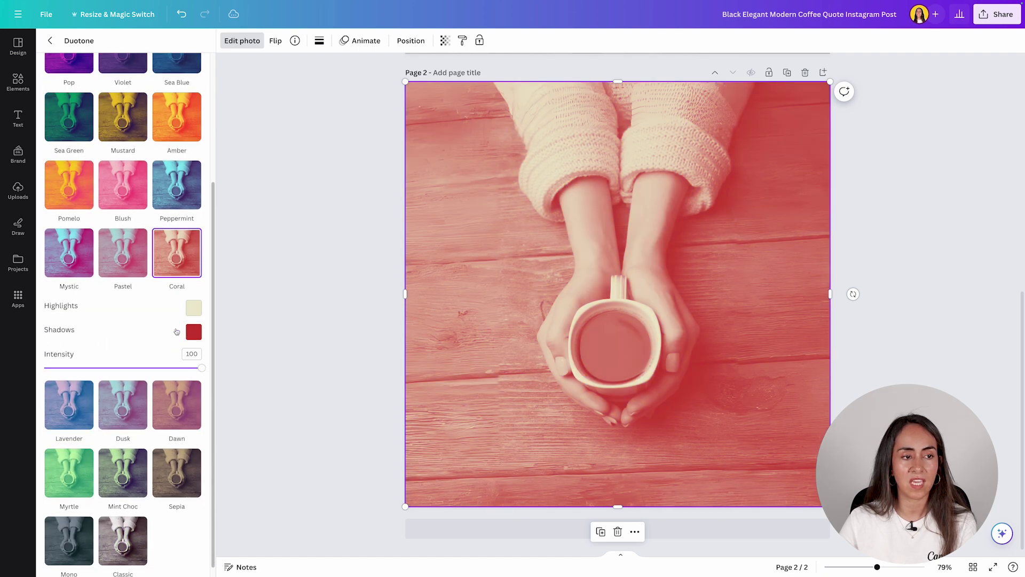
{"action": "left_click", "coordinate": [179, 475]}
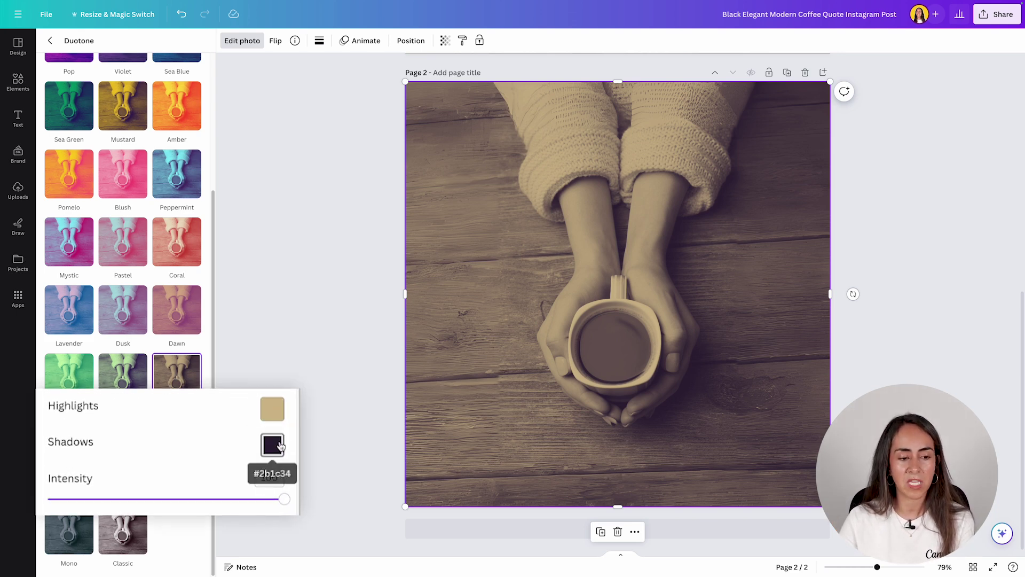
{"action": "mouse_move", "coordinate": [286, 504]}
{"action": "left_mouse_down"}
{"action": "mouse_move", "coordinate": [158, 500]}
{"action": "mouse_move", "coordinate": [285, 501]}
{"action": "left_mouse_up"}
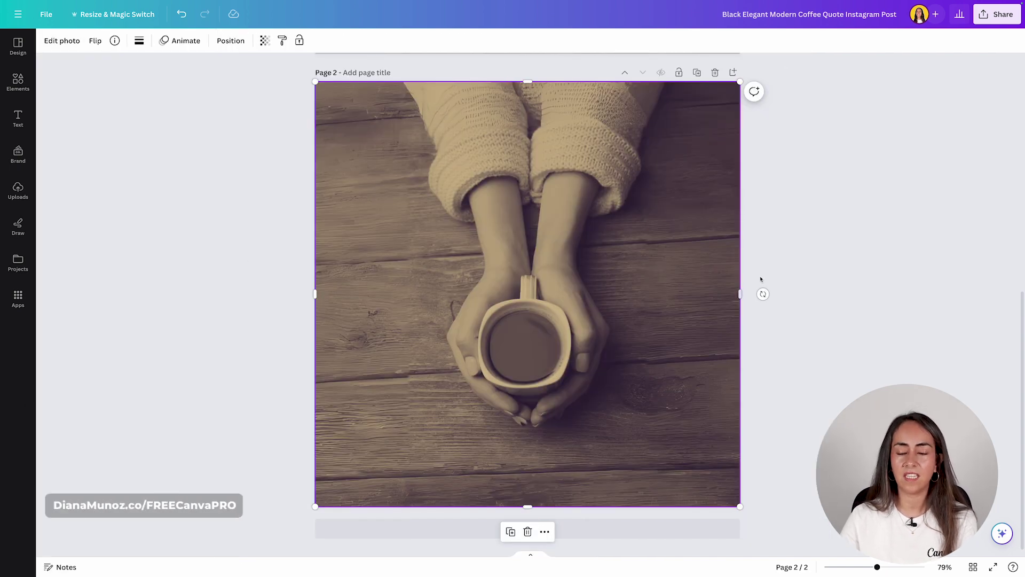
Try to copy the coffee title and definition text from page 1 onto the sepia photo on page 2.
{"action": "scroll", "coordinate": [881, 240], "scroll_direction": "up", "scroll_amount": 8}
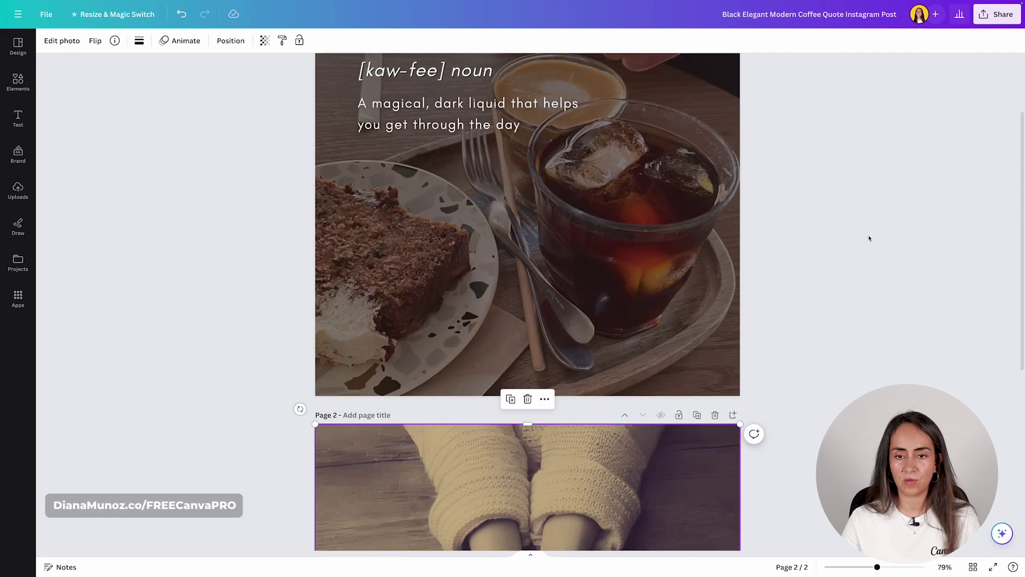
{"action": "left_click_drag", "start_coordinate": [820, 311], "coordinate": [401, 142]}
{"action": "key", "text": "ctrl+c"}
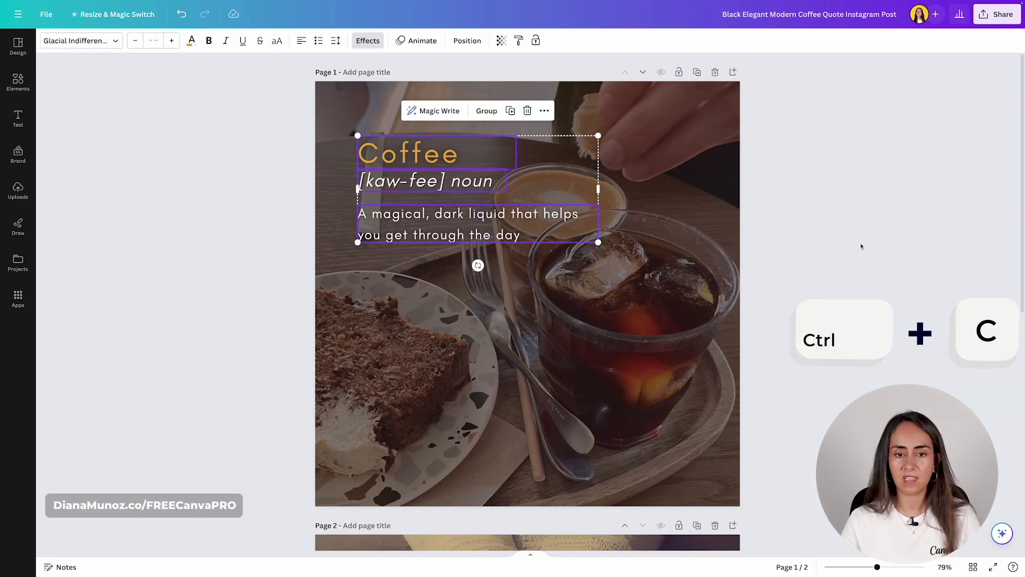
{"action": "scroll", "coordinate": [860, 246], "scroll_direction": "down", "scroll_amount": 8}
{"action": "key", "text": "ctrl+v"}
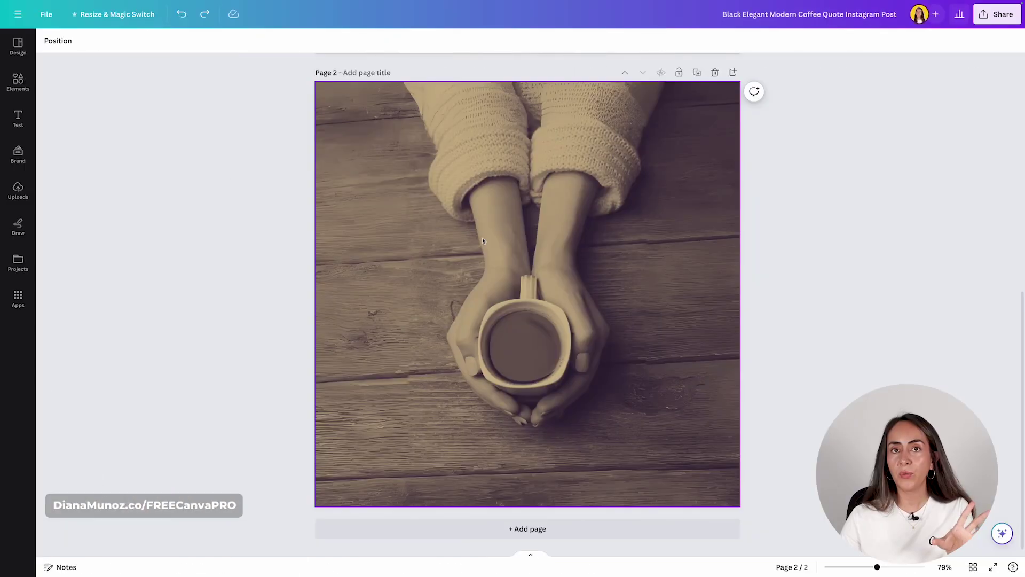
{"action": "left_click", "coordinate": [373, 139]}
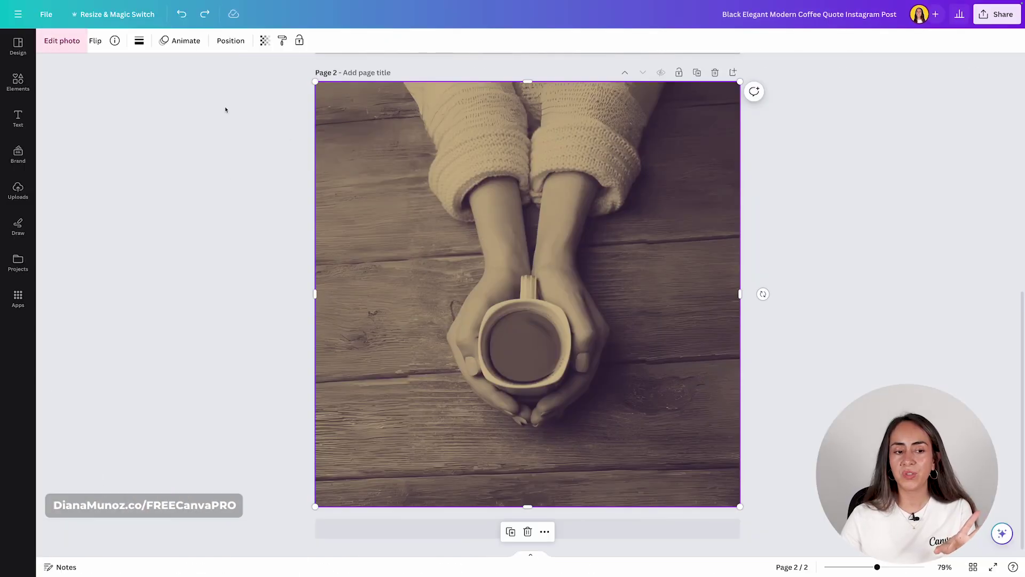
Remove the duotone effect from the mug photo on page 2 by setting it to None.
{"action": "left_click", "coordinate": [69, 51]}
{"action": "left_click", "coordinate": [128, 363]}
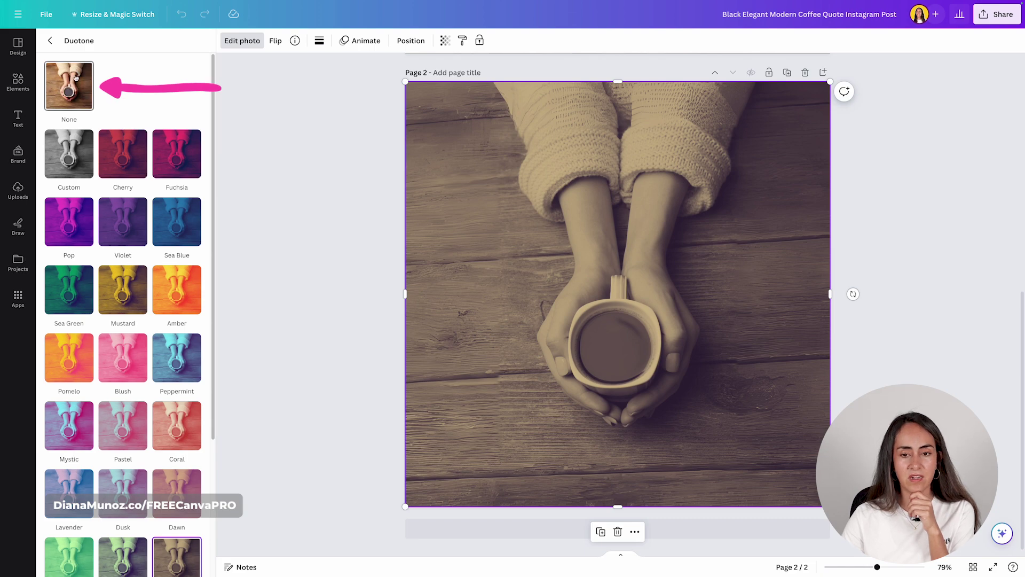
{"action": "left_click", "coordinate": [64, 88]}
{"action": "left_click", "coordinate": [50, 42]}
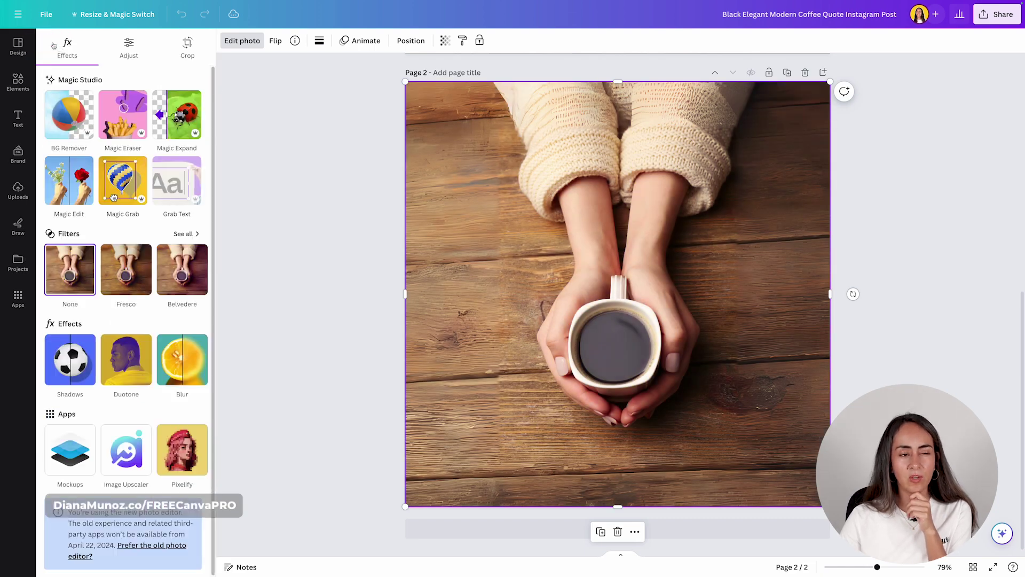
Add a third page, place the uploaded snow portrait on it and enlarge the photo to nearly the full page height.
{"action": "left_click", "coordinate": [530, 528]}
{"action": "left_click", "coordinate": [17, 190]}
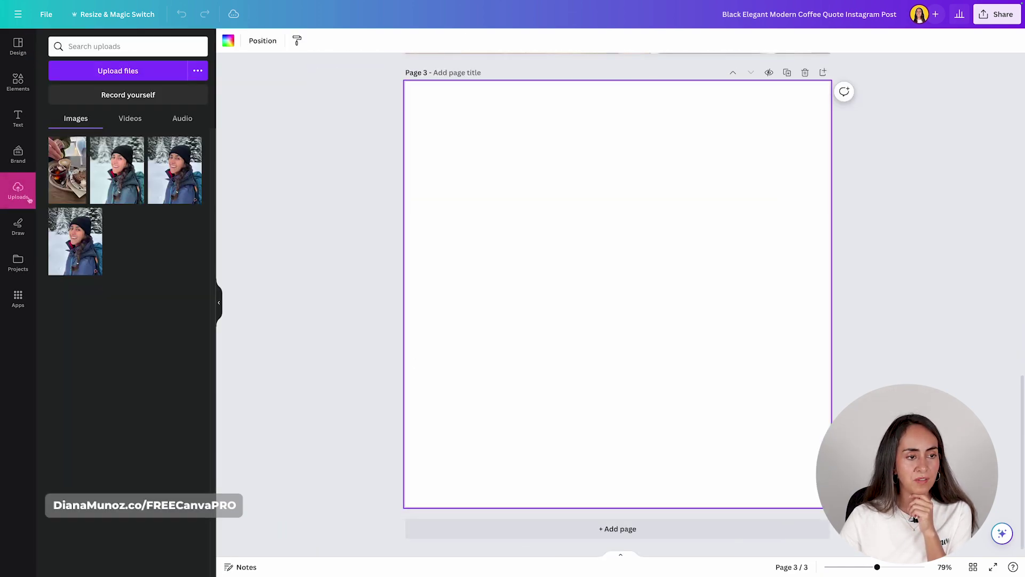
{"action": "left_click", "coordinate": [75, 242]}
{"action": "left_click", "coordinate": [219, 305]}
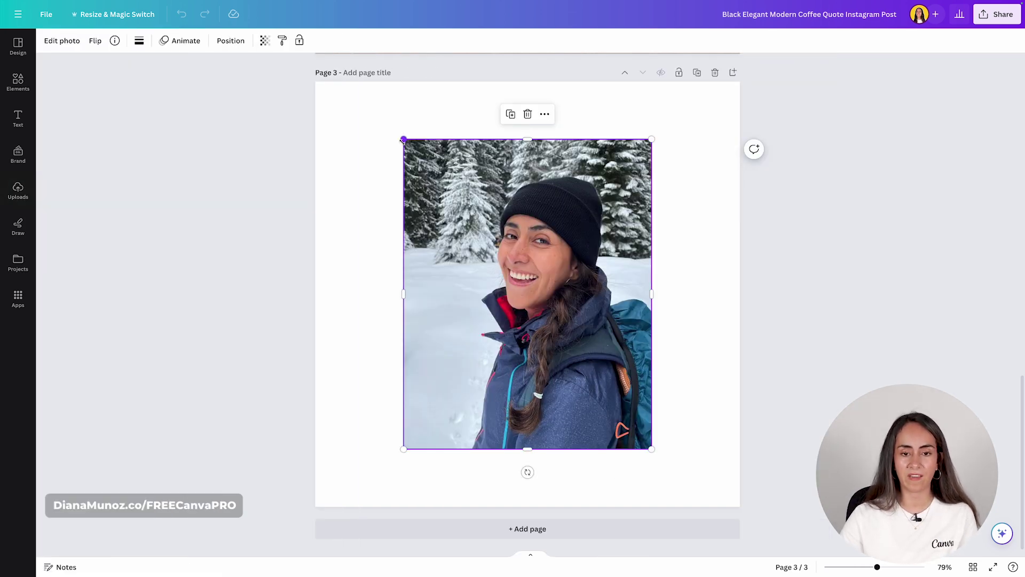
{"action": "left_click_drag", "start_coordinate": [399, 139], "coordinate": [363, 94]}
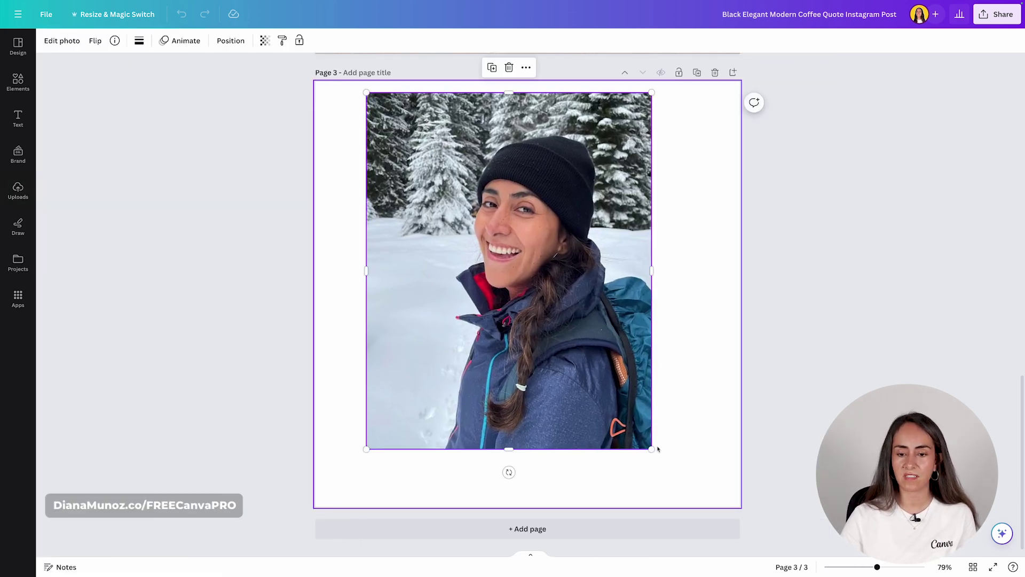
{"action": "left_click_drag", "start_coordinate": [656, 452], "coordinate": [691, 497]}
Use Magic Edit with brush size 28 on the snow beside the woman and generate results for "add a wolf".
{"action": "left_click", "coordinate": [76, 47]}
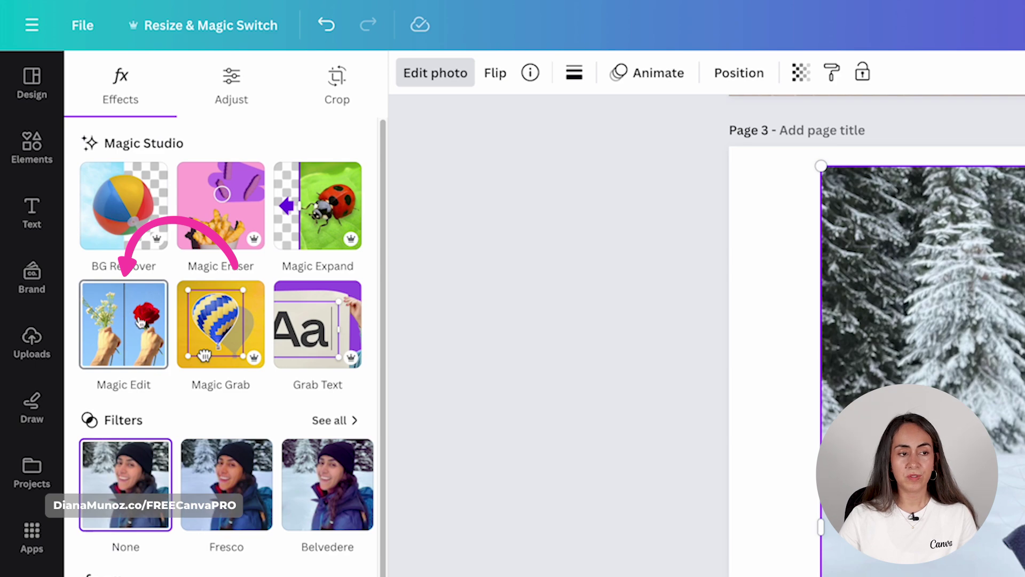
{"action": "left_click", "coordinate": [124, 317]}
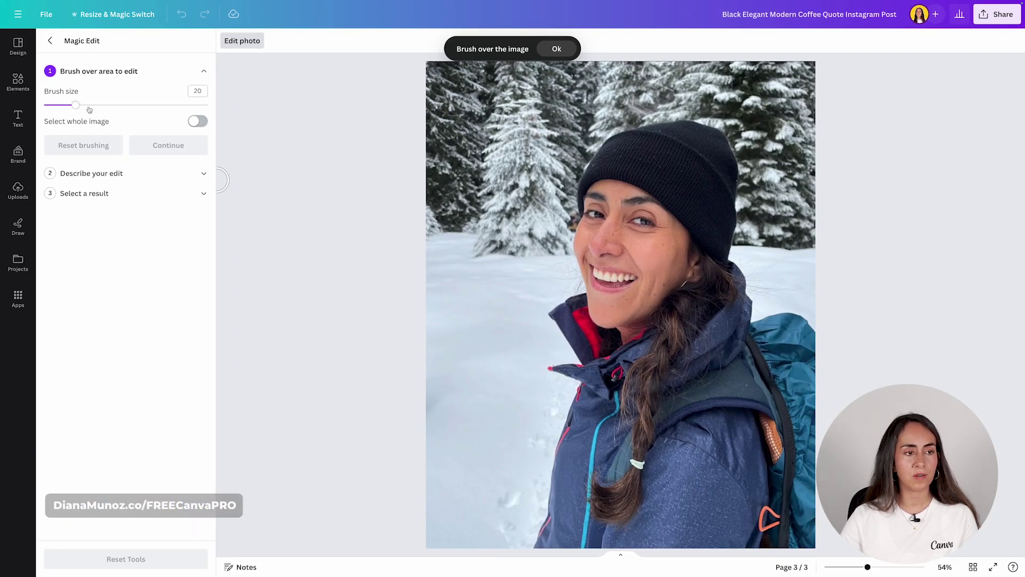
{"action": "mouse_move", "coordinate": [476, 290]}
{"action": "left_mouse_down"}
{"action": "mouse_move", "coordinate": [511, 294]}
{"action": "mouse_move", "coordinate": [523, 316]}
{"action": "mouse_move", "coordinate": [522, 399]}
{"action": "mouse_move", "coordinate": [488, 395]}
{"action": "mouse_move", "coordinate": [495, 350]}
{"action": "mouse_move", "coordinate": [485, 308]}
{"action": "mouse_move", "coordinate": [471, 301]}
{"action": "mouse_move", "coordinate": [460, 406]}
{"action": "mouse_move", "coordinate": [481, 405]}
{"action": "mouse_move", "coordinate": [466, 284]}
{"action": "mouse_move", "coordinate": [524, 279]}
{"action": "mouse_move", "coordinate": [514, 333]}
{"action": "left_mouse_up"}
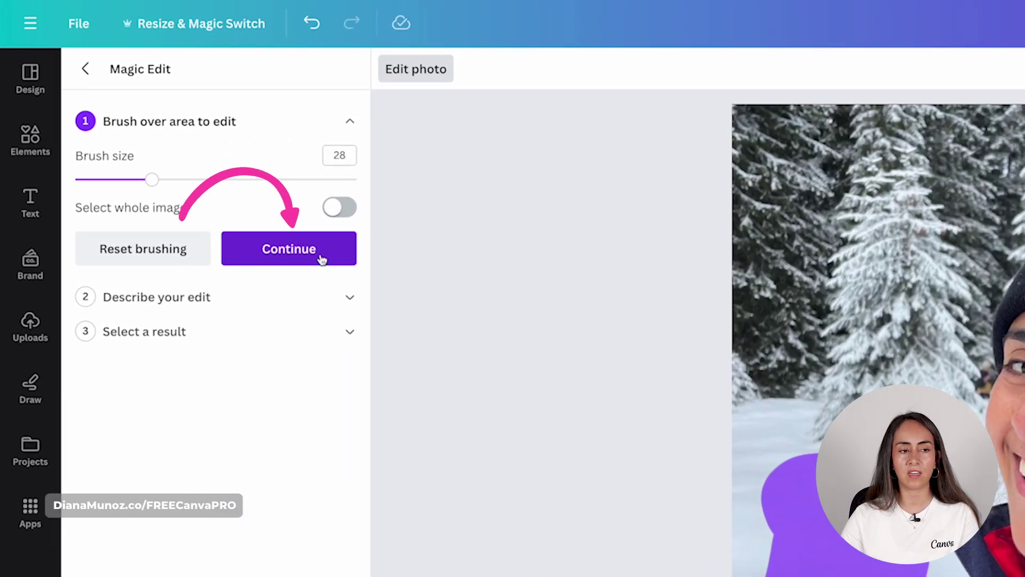
{"action": "left_click", "coordinate": [187, 150]}
{"action": "type", "text": "add a wolf"}
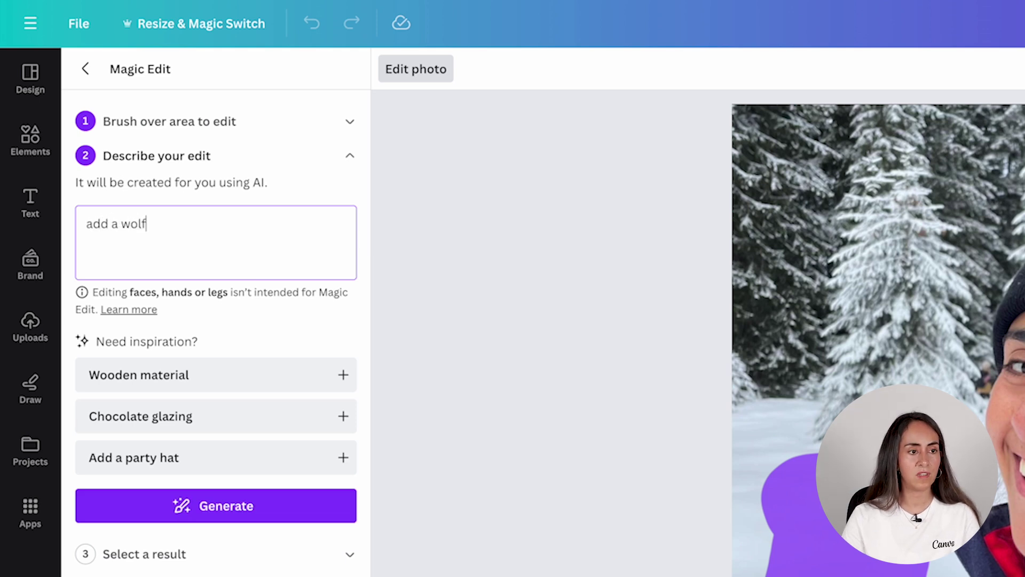
{"action": "left_click", "coordinate": [282, 507]}
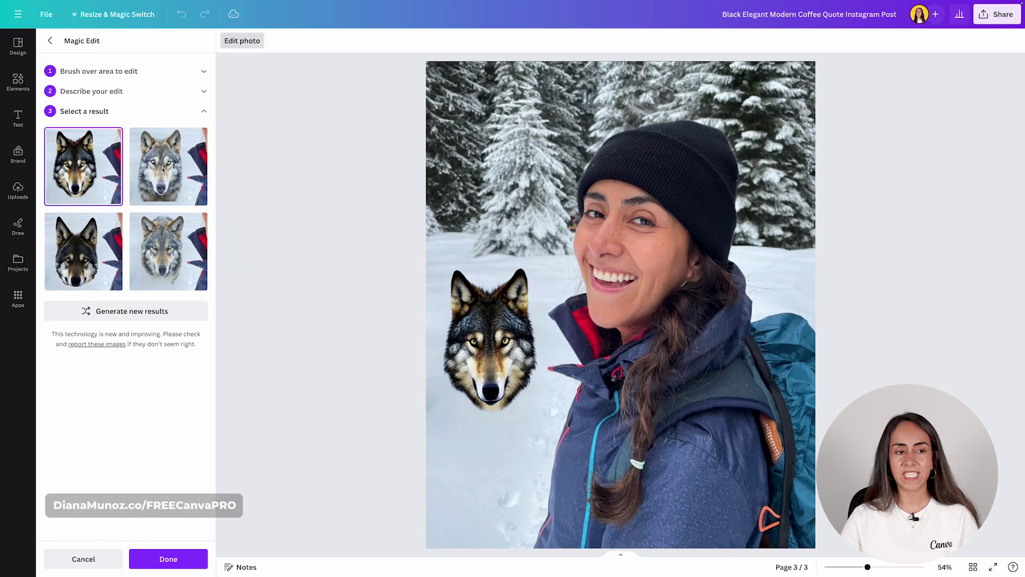
Compare the four generated wolf versions on the portrait and generate new results.
{"action": "left_click", "coordinate": [156, 188]}
{"action": "left_click", "coordinate": [82, 265]}
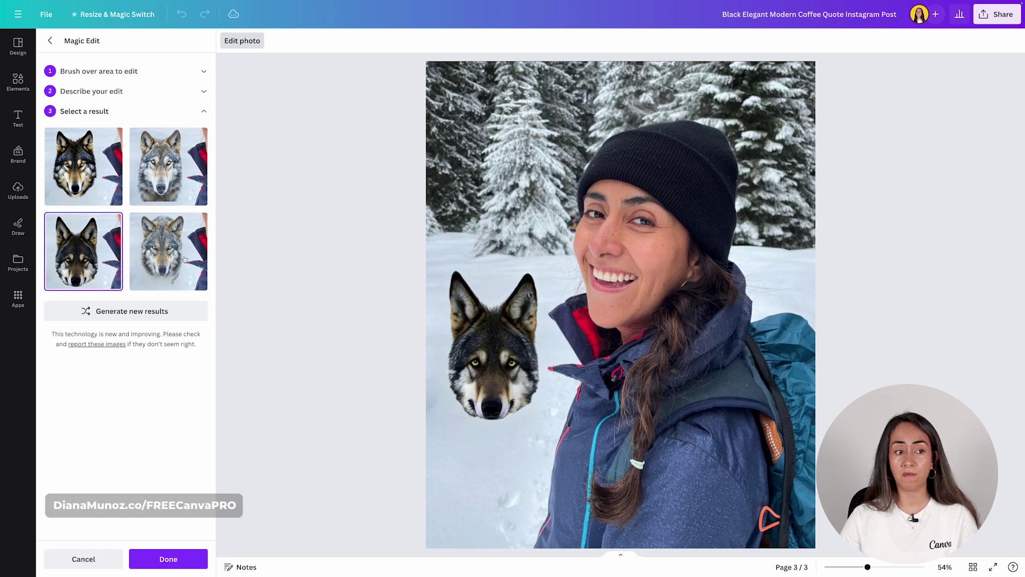
{"action": "left_click", "coordinate": [183, 258]}
{"action": "left_click", "coordinate": [85, 168]}
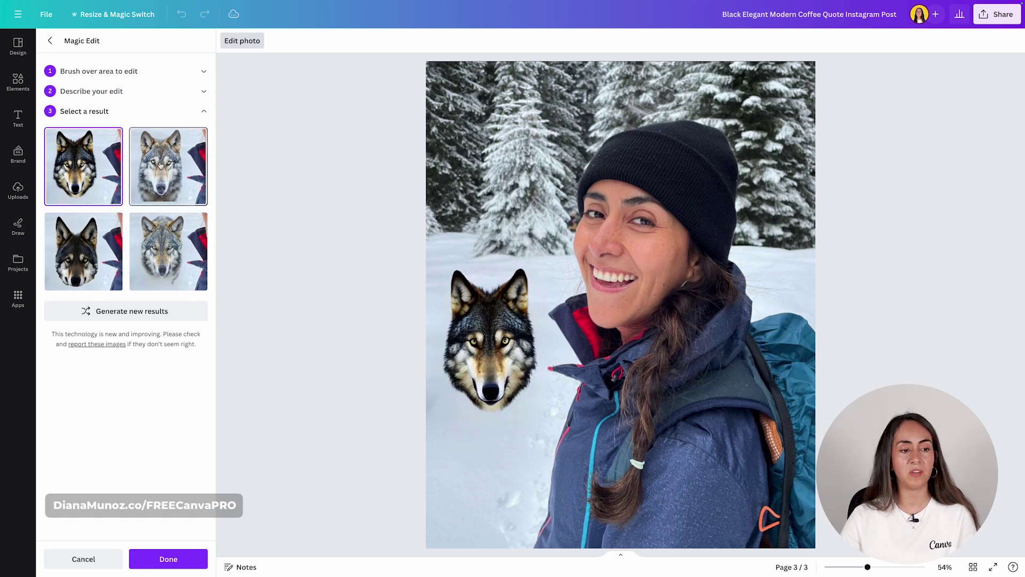
{"action": "left_click", "coordinate": [160, 165]}
{"action": "left_click", "coordinate": [91, 251]}
{"action": "left_click", "coordinate": [181, 247]}
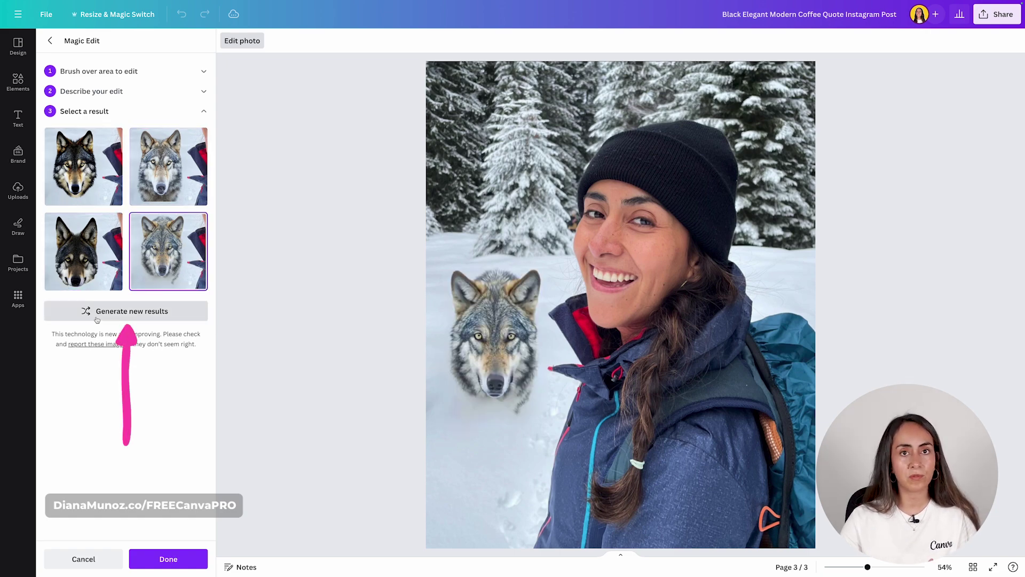
{"action": "left_click", "coordinate": [158, 315]}
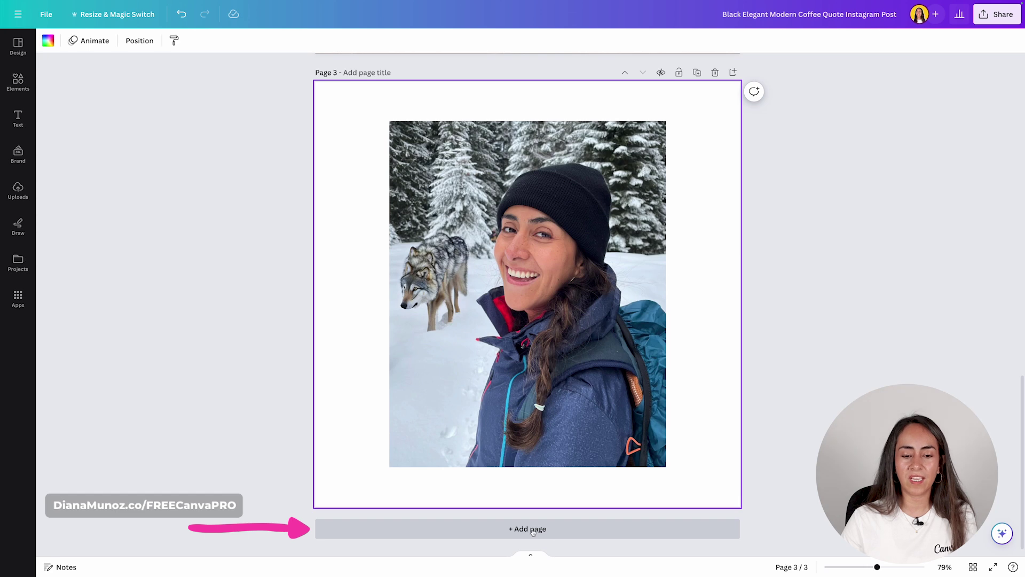
Add a fourth page and place the original uploaded snow portrait with the black hat on it.
{"action": "left_click", "coordinate": [532, 530]}
{"action": "left_click", "coordinate": [19, 190]}
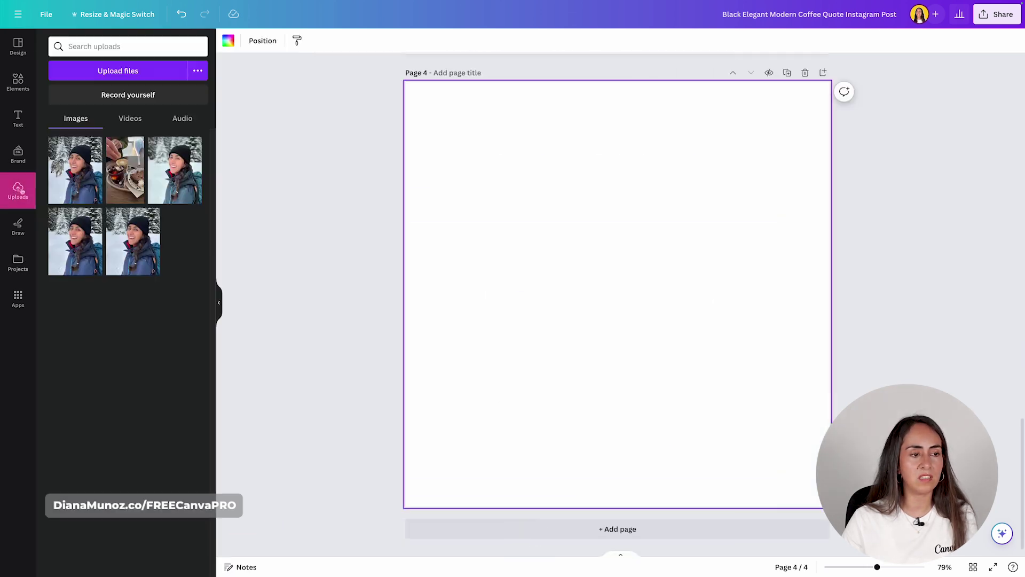
{"action": "left_click", "coordinate": [84, 256]}
{"action": "left_click", "coordinate": [219, 300]}
Use Magic Edit to brush over the hat, finishing with brush size 12, and generate results for "change color to blue".
{"action": "left_click", "coordinate": [59, 40]}
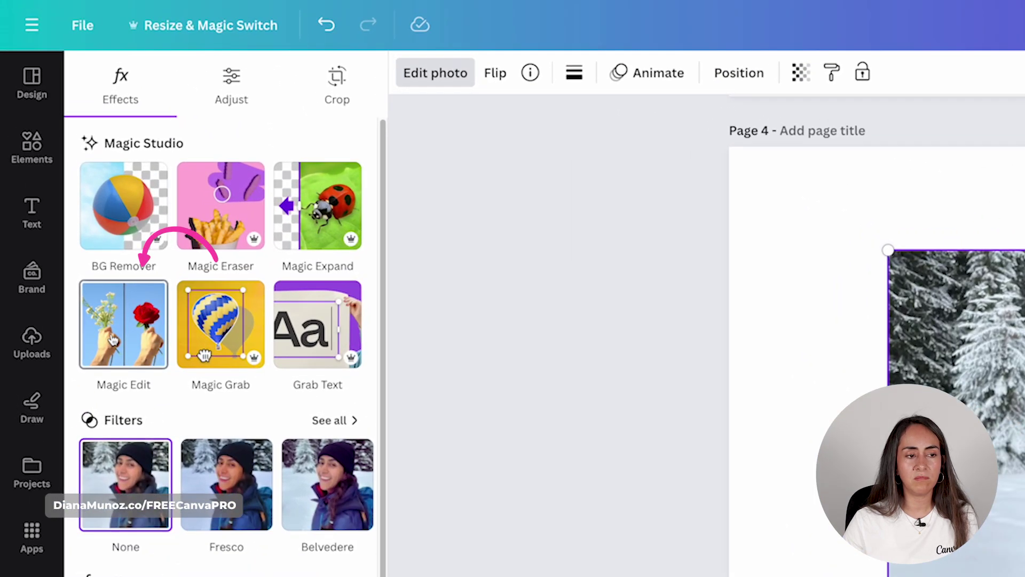
{"action": "left_click", "coordinate": [106, 319]}
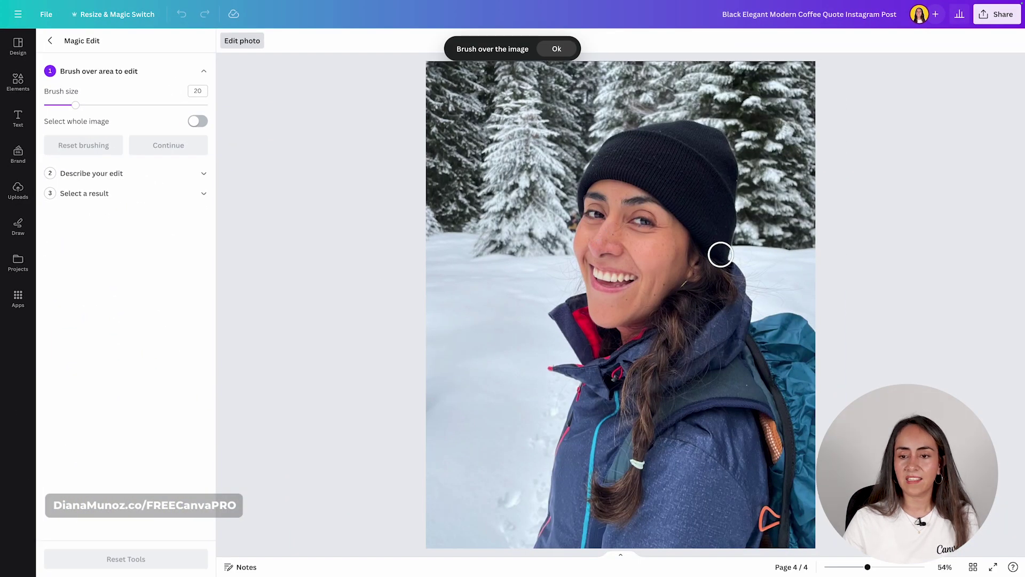
{"action": "mouse_move", "coordinate": [720, 255]}
{"action": "left_mouse_down"}
{"action": "mouse_move", "coordinate": [663, 190]}
{"action": "mouse_move", "coordinate": [597, 168]}
{"action": "mouse_move", "coordinate": [643, 132]}
{"action": "mouse_move", "coordinate": [707, 135]}
{"action": "mouse_move", "coordinate": [728, 168]}
{"action": "mouse_move", "coordinate": [726, 241]}
{"action": "mouse_move", "coordinate": [700, 190]}
{"action": "mouse_move", "coordinate": [639, 154]}
{"action": "mouse_move", "coordinate": [701, 170]}
{"action": "mouse_move", "coordinate": [696, 205]}
{"action": "left_mouse_up"}
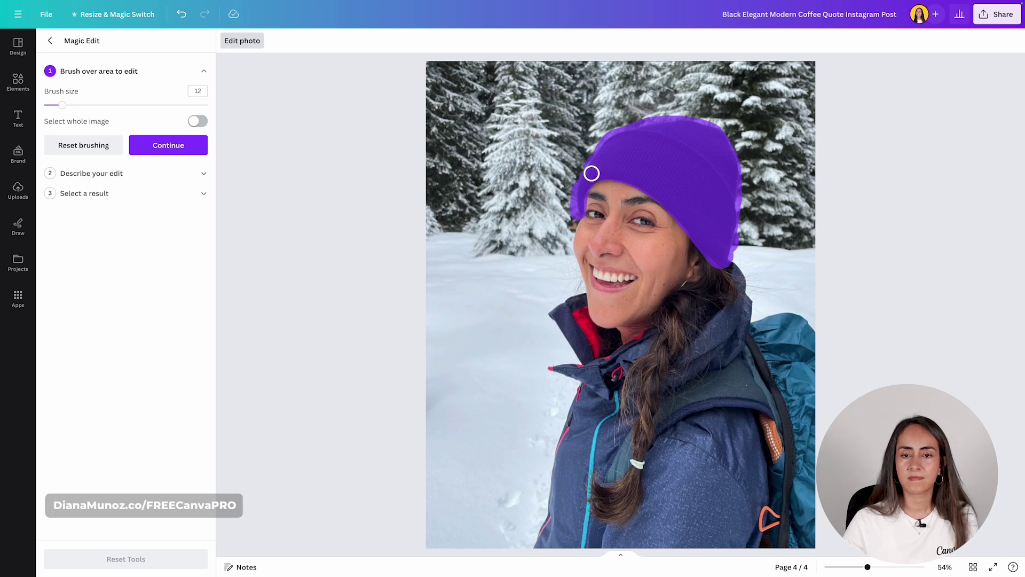
{"action": "left_click", "coordinate": [168, 145]}
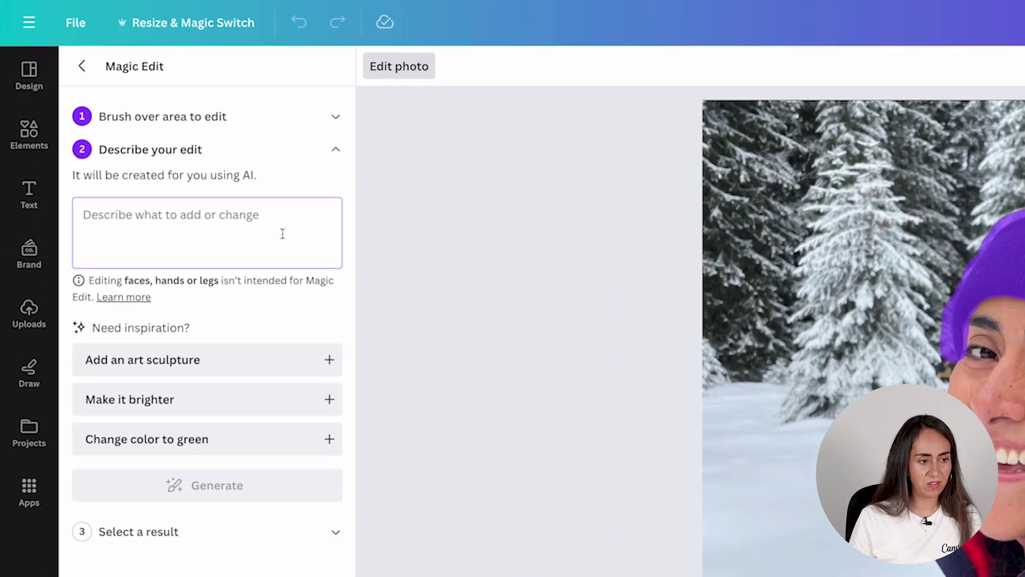
{"action": "type", "text": "change color to blue"}
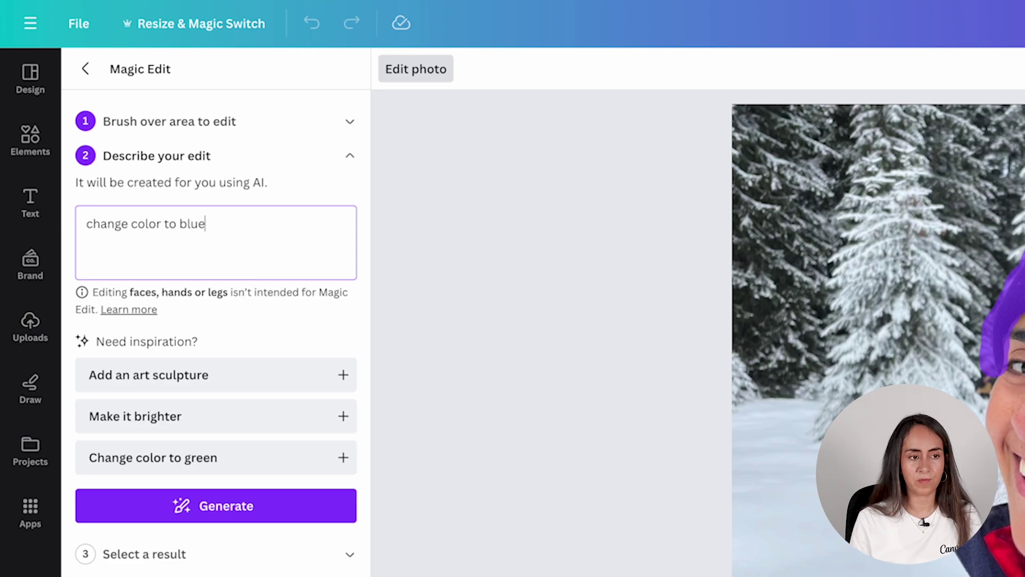
{"action": "left_click", "coordinate": [229, 505]}
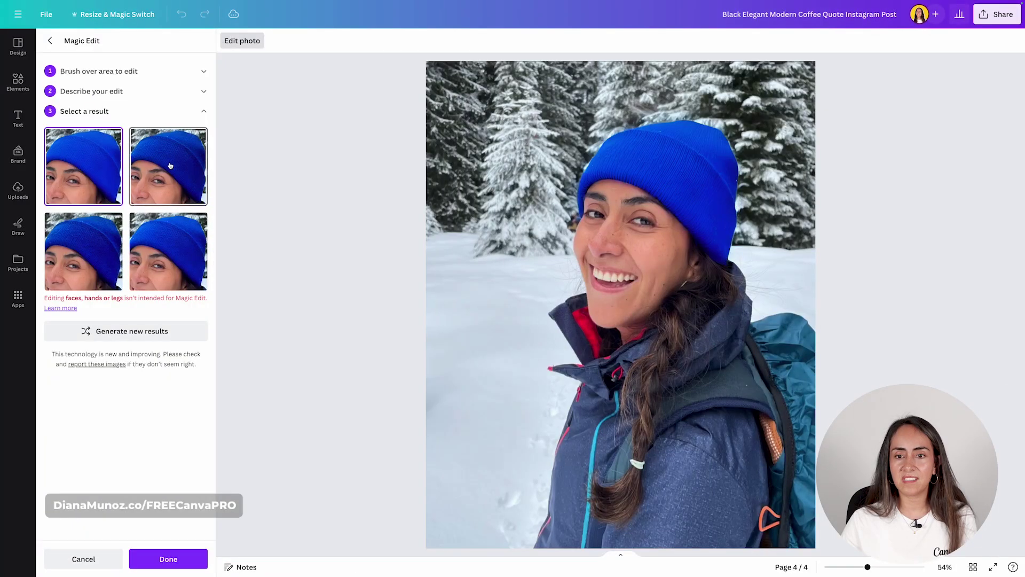
Compare the generated blue hat versions and apply the second one to the portrait.
{"action": "left_click", "coordinate": [80, 246]}
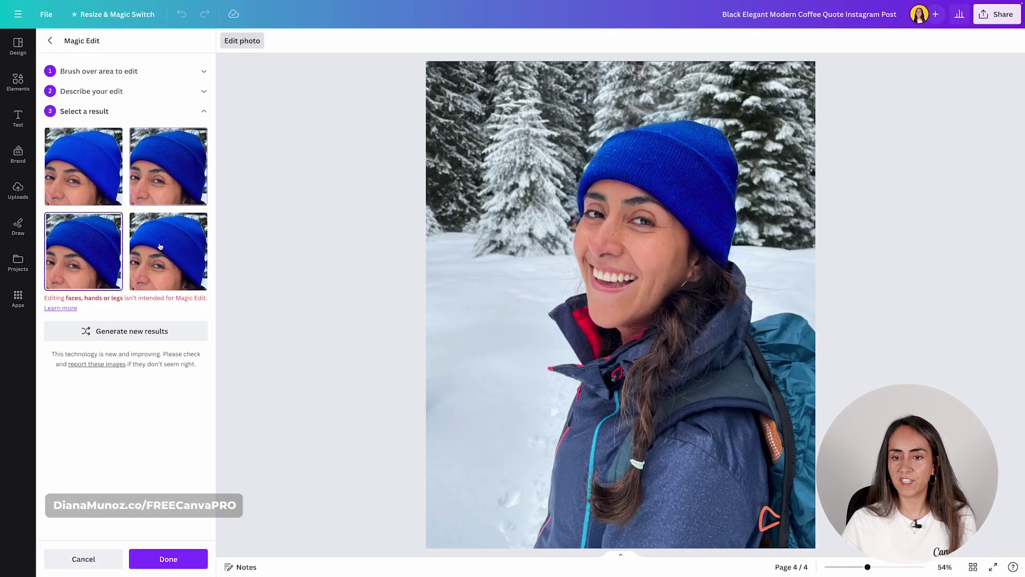
{"action": "left_click", "coordinate": [188, 250]}
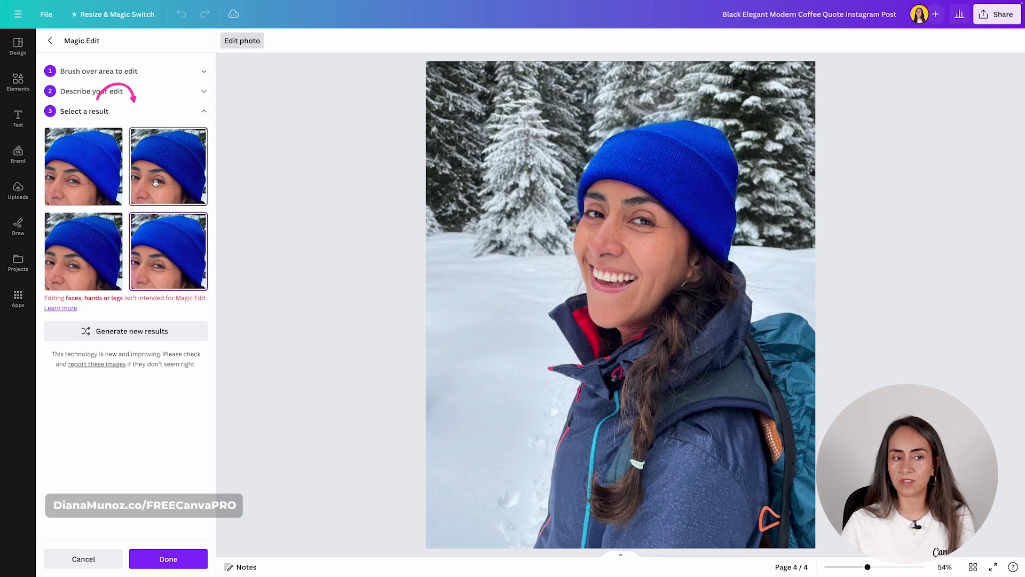
{"action": "left_click", "coordinate": [163, 158]}
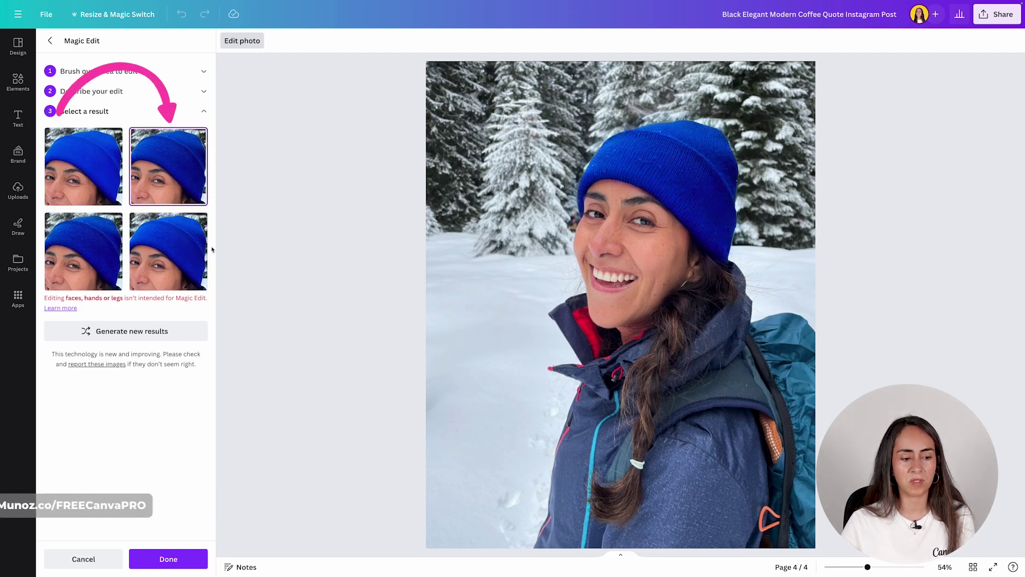
{"action": "left_click", "coordinate": [168, 558]}
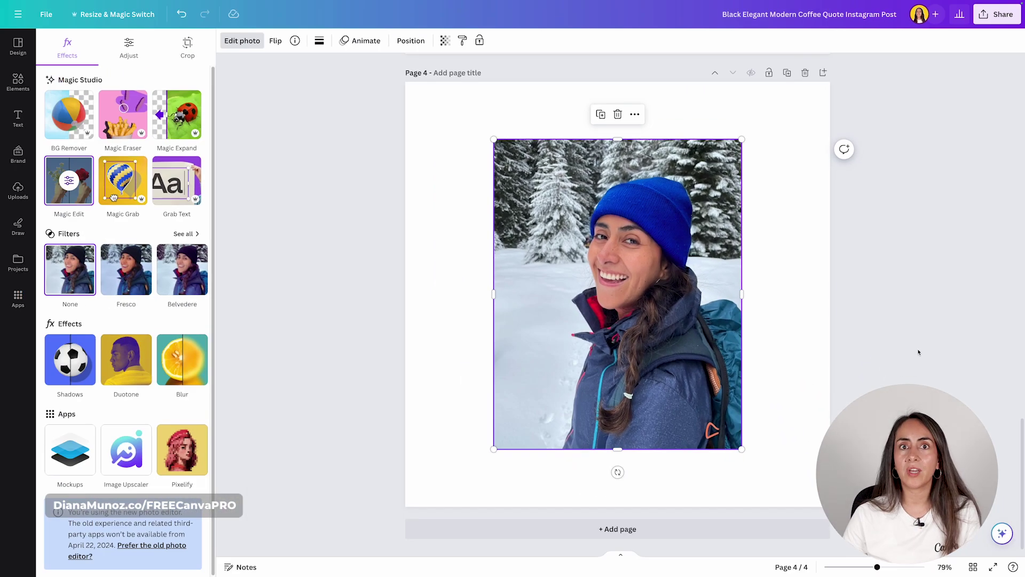
{"action": "left_click", "coordinate": [916, 351]}
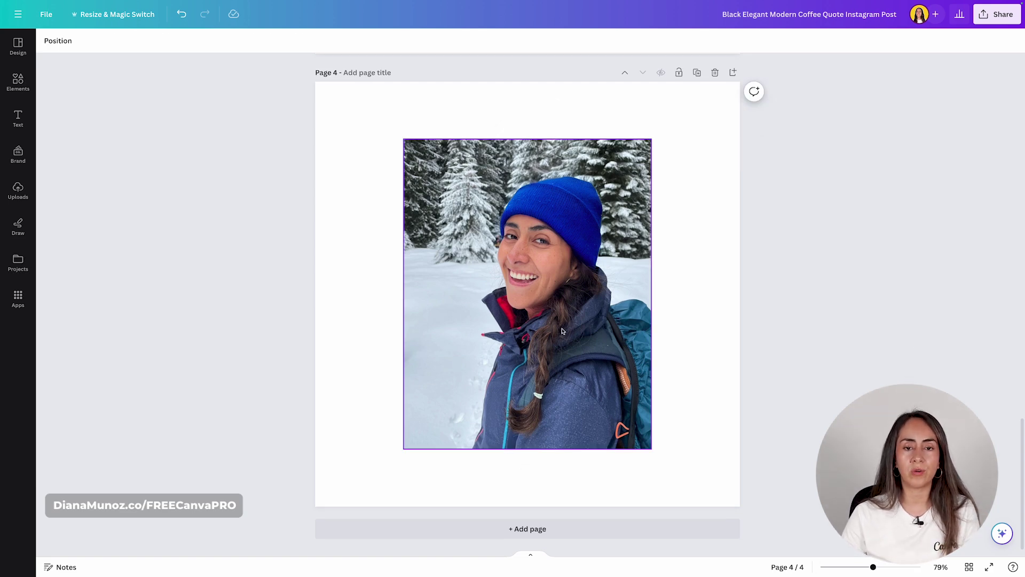
Remove the background of the blue-hat portrait on page 4 with BG Remover.
{"action": "left_click", "coordinate": [443, 190]}
{"action": "left_click", "coordinate": [47, 38]}
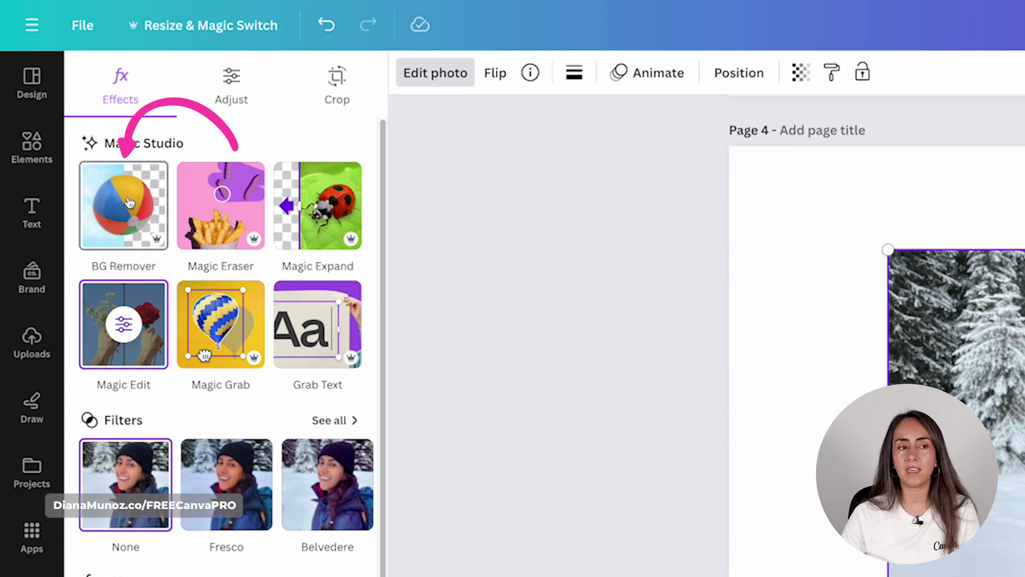
{"action": "left_click", "coordinate": [129, 201]}
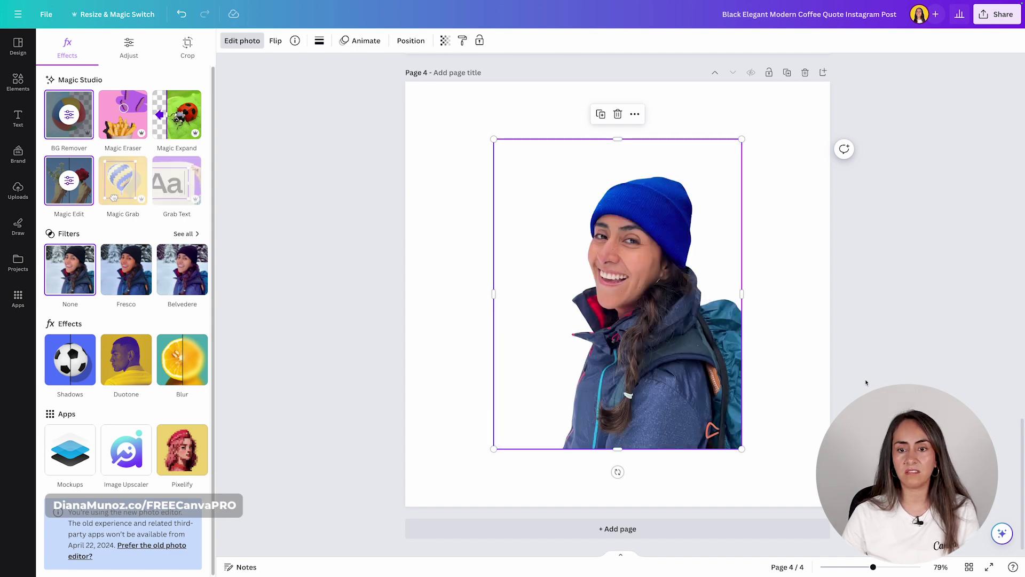
Enlarge the cut-out portrait to the full page height against the page's lower-right corner and crop the empty area on its left.
{"action": "left_click_drag", "start_coordinate": [635, 300], "coordinate": [723, 357]}
{"action": "left_click_drag", "start_coordinate": [582, 197], "coordinate": [454, 110]}
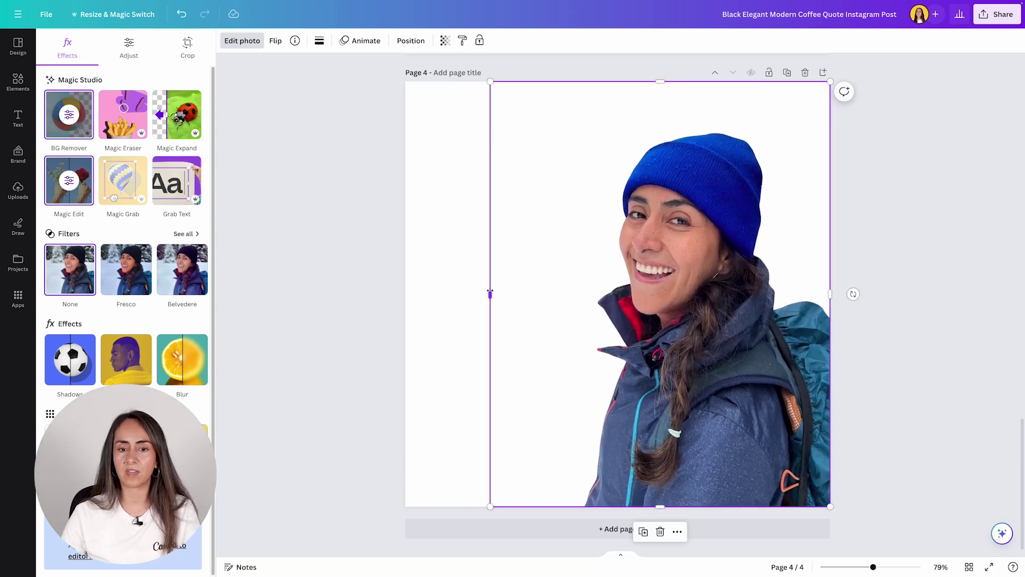
{"action": "left_click_drag", "start_coordinate": [489, 293], "coordinate": [565, 290]}
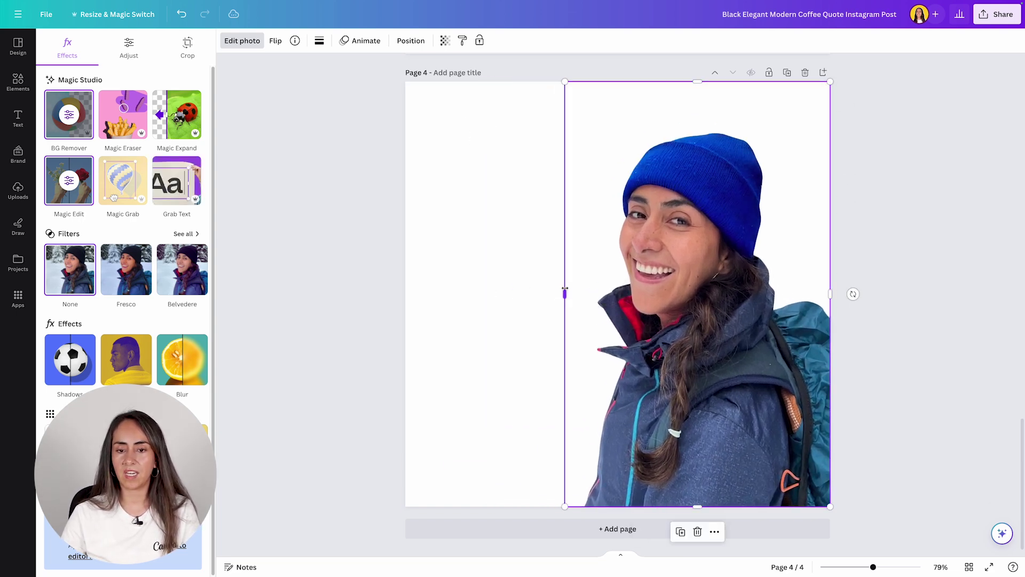
Try the dark blue, near-black, light blue, brick red and gray photo colors as page 4's background, and clear the background color.
{"action": "left_click", "coordinate": [459, 137]}
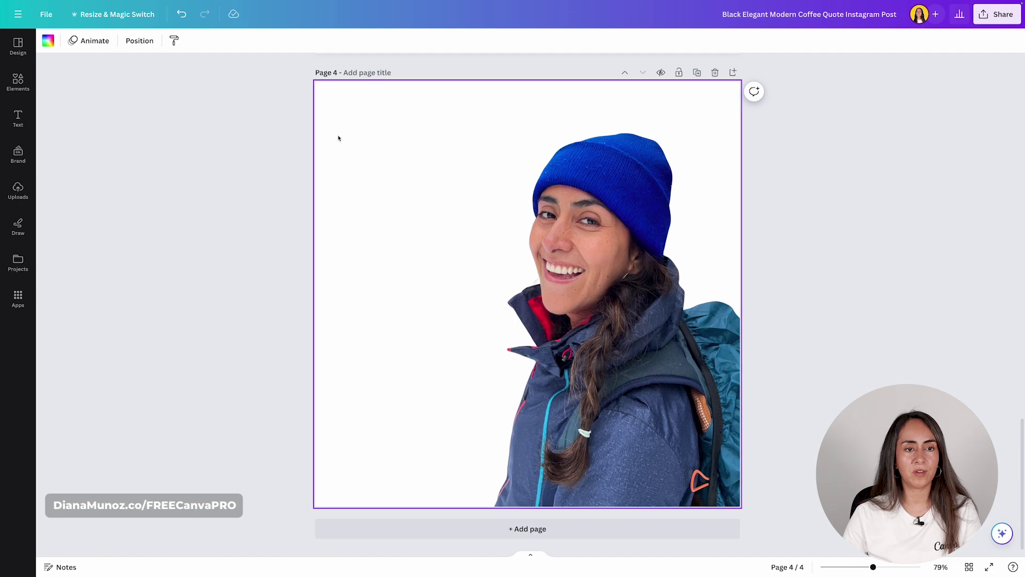
{"action": "left_click", "coordinate": [47, 41]}
{"action": "left_click", "coordinate": [138, 290]}
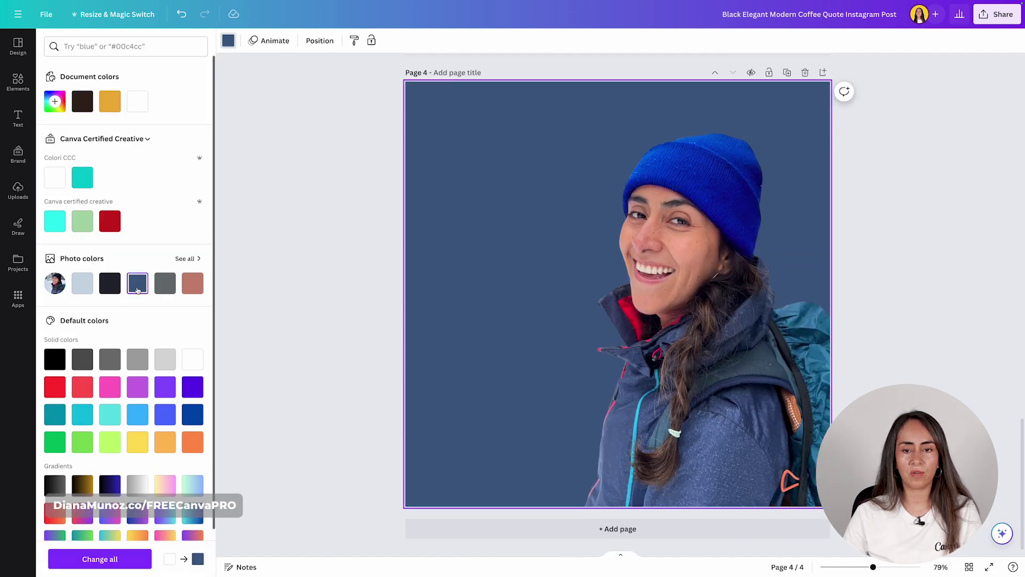
{"action": "left_click", "coordinate": [114, 286]}
{"action": "left_click", "coordinate": [82, 284]}
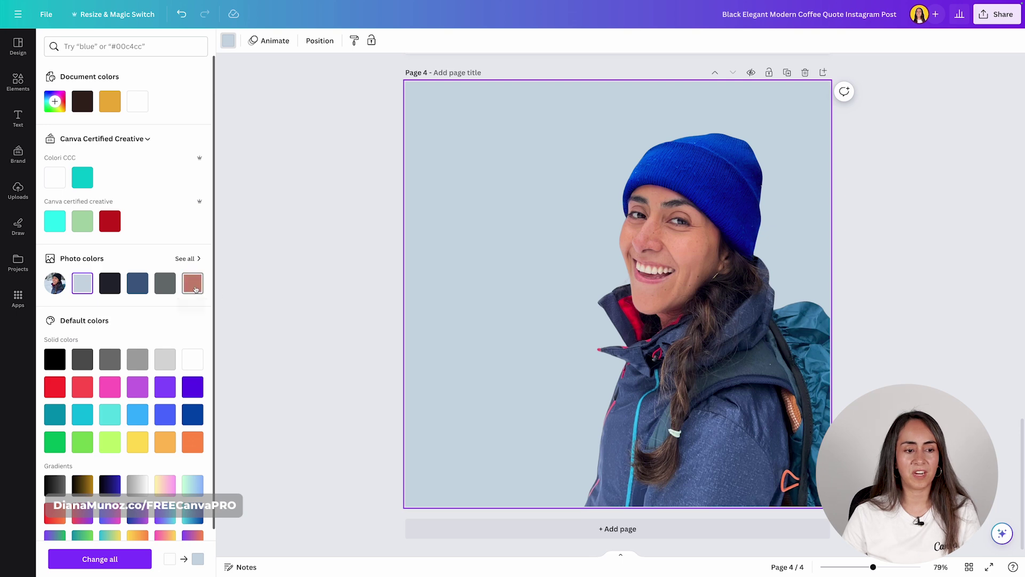
{"action": "left_click", "coordinate": [194, 288]}
{"action": "left_click", "coordinate": [165, 284]}
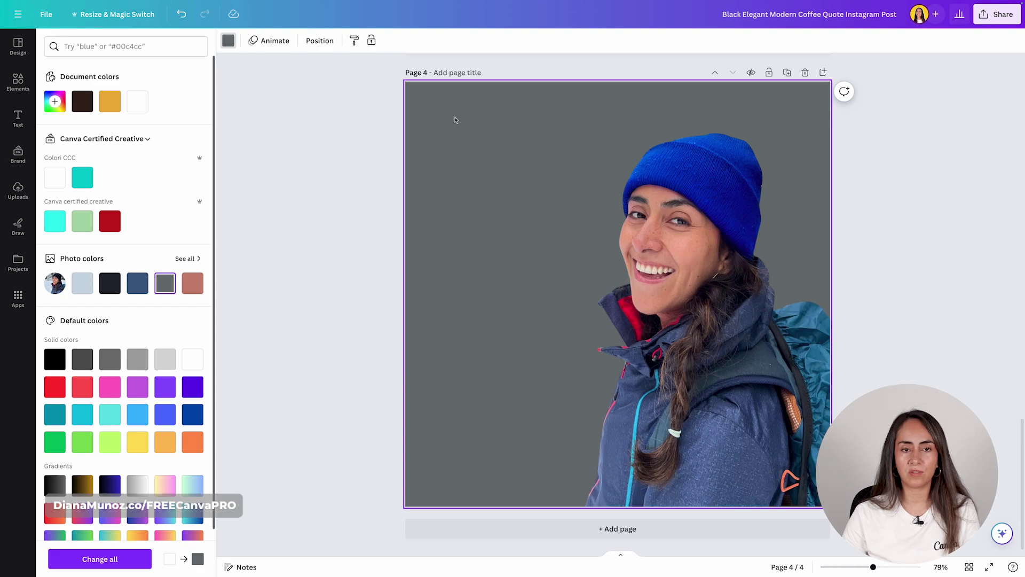
{"action": "key", "text": "Delete"}
{"action": "left_click", "coordinate": [878, 232]}
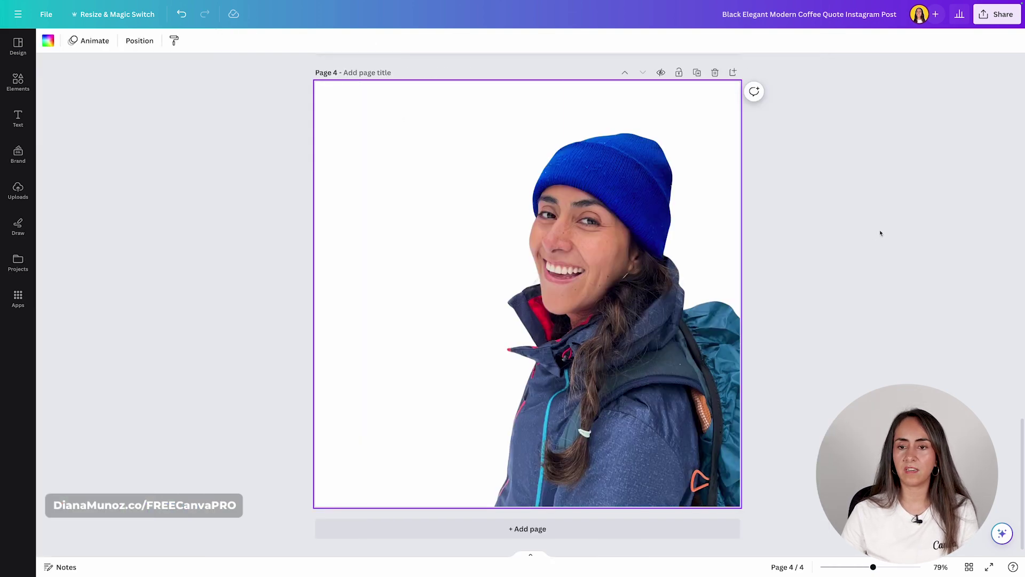
Open the design's download settings, compare the available file types and keep PNG.
{"action": "scroll", "coordinate": [882, 235], "scroll_direction": "up", "scroll_amount": 5}
{"action": "scroll", "coordinate": [881, 234], "scroll_direction": "up", "scroll_amount": 14}
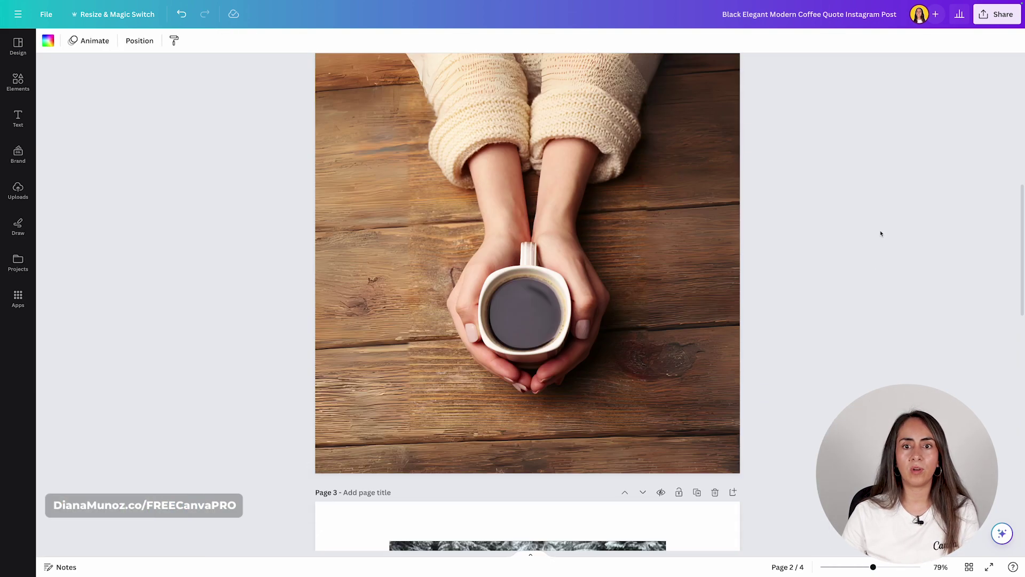
{"action": "scroll", "coordinate": [880, 233], "scroll_direction": "up", "scroll_amount": 6}
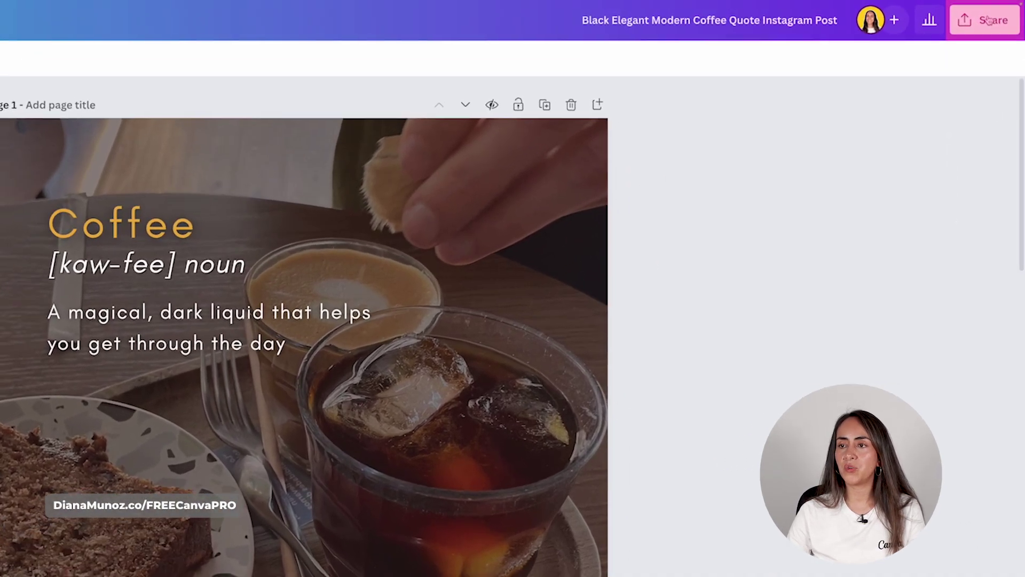
{"action": "left_click", "coordinate": [989, 20]}
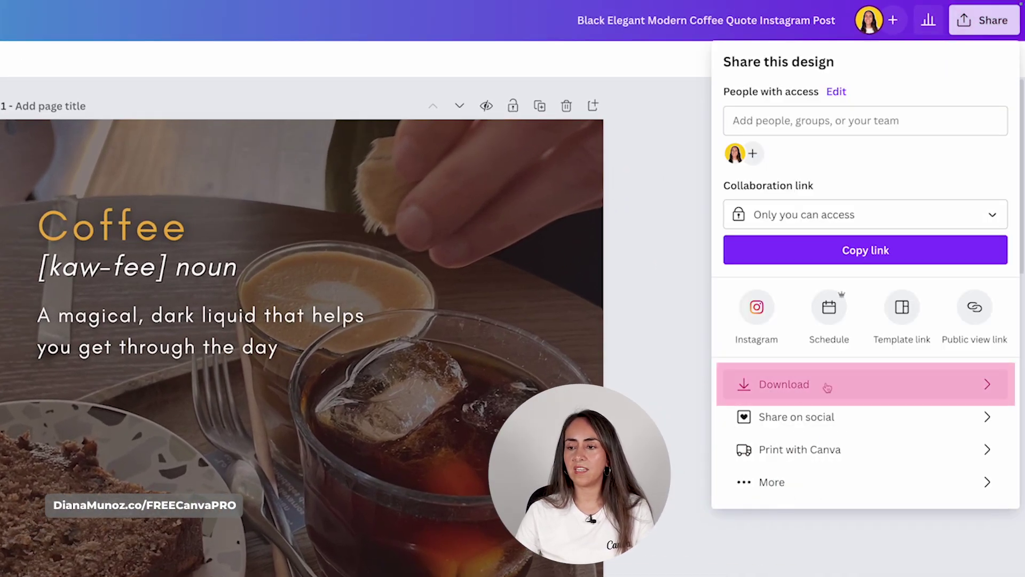
{"action": "left_click", "coordinate": [849, 388]}
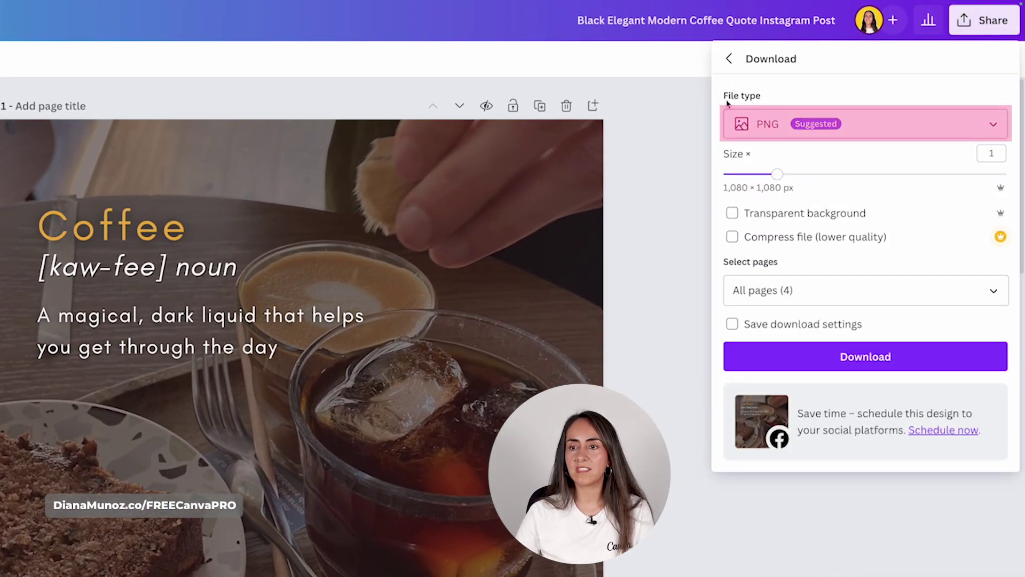
{"action": "left_click", "coordinate": [991, 122]}
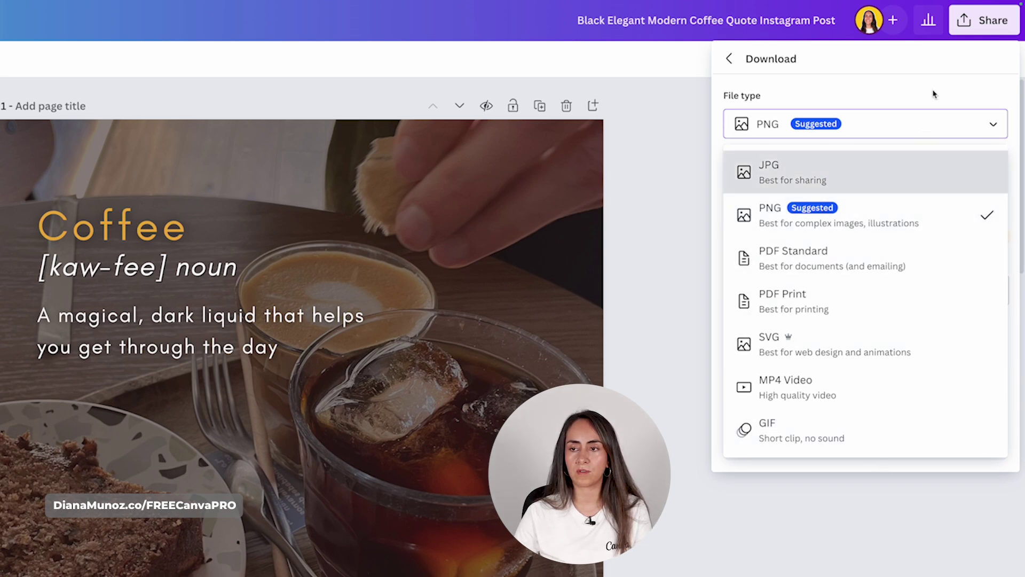
{"action": "left_click", "coordinate": [772, 97]}
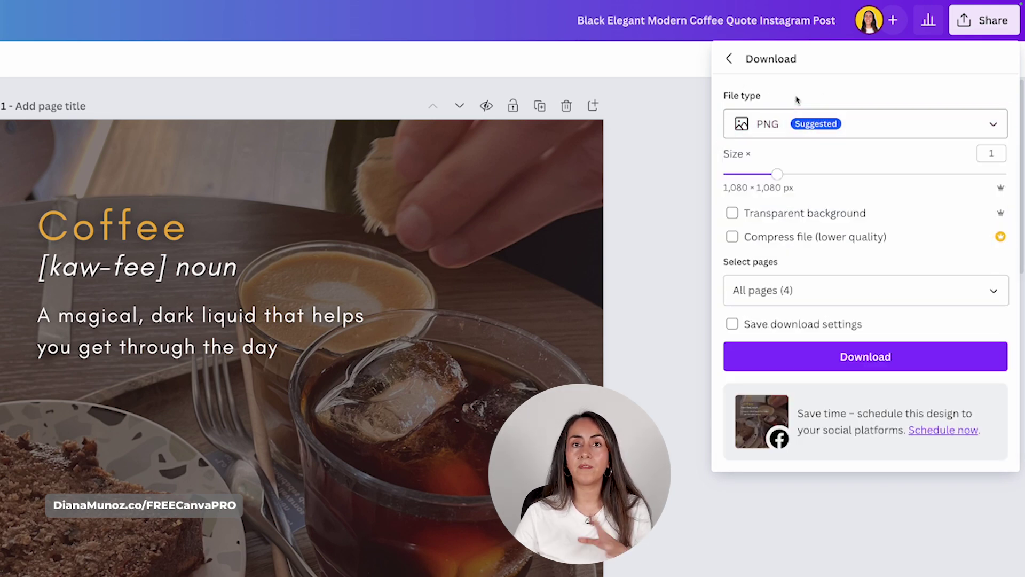
Restrict the download to page 1 only and set the export size multiplier to 2.
{"action": "left_click", "coordinate": [994, 292]}
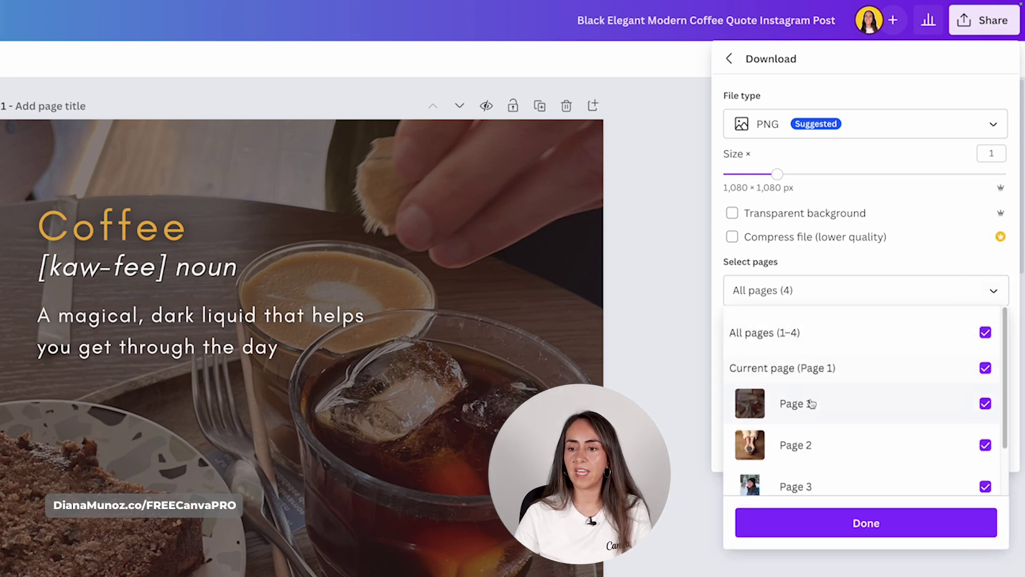
{"action": "left_click", "coordinate": [985, 332]}
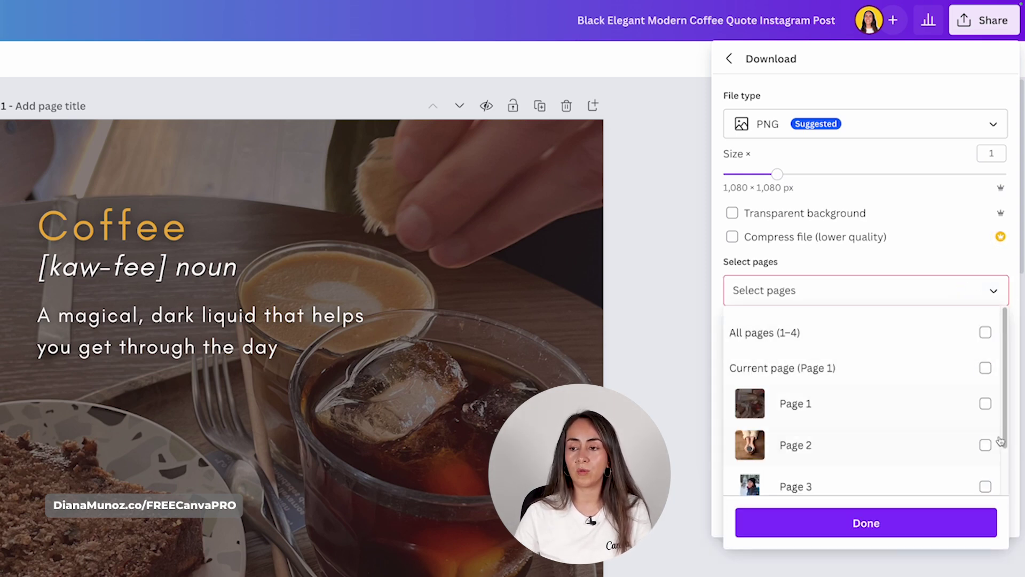
{"action": "left_click", "coordinate": [985, 403]}
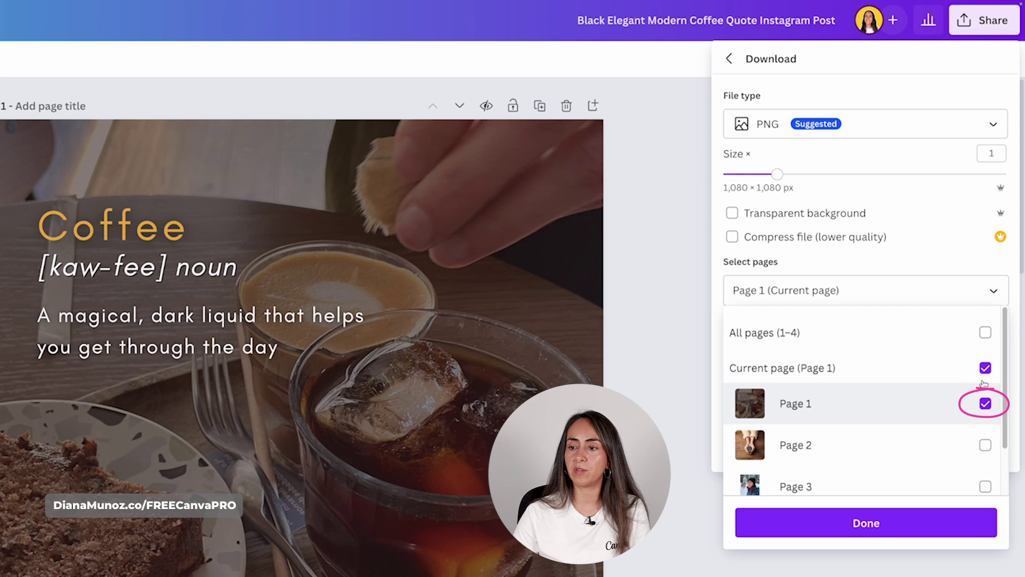
{"action": "left_click", "coordinate": [907, 260]}
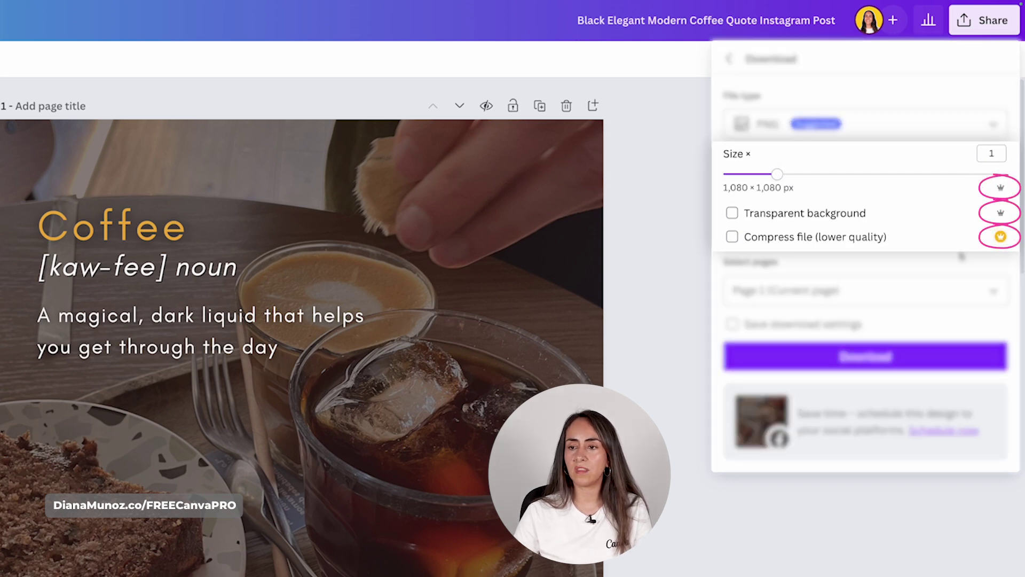
{"action": "left_click_drag", "start_coordinate": [776, 175], "coordinate": [886, 175]}
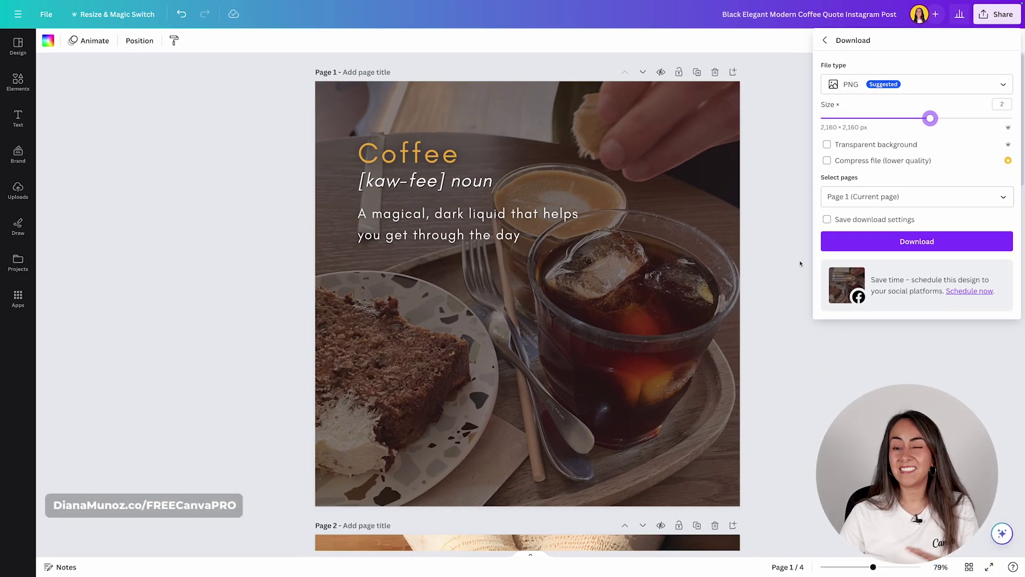
Change the page selection to page 4 only, enable a transparent background and download the PNG.
{"action": "scroll", "coordinate": [691, 391], "scroll_direction": "down", "scroll_amount": 8}
{"action": "scroll", "coordinate": [799, 264], "scroll_direction": "down", "scroll_amount": 10}
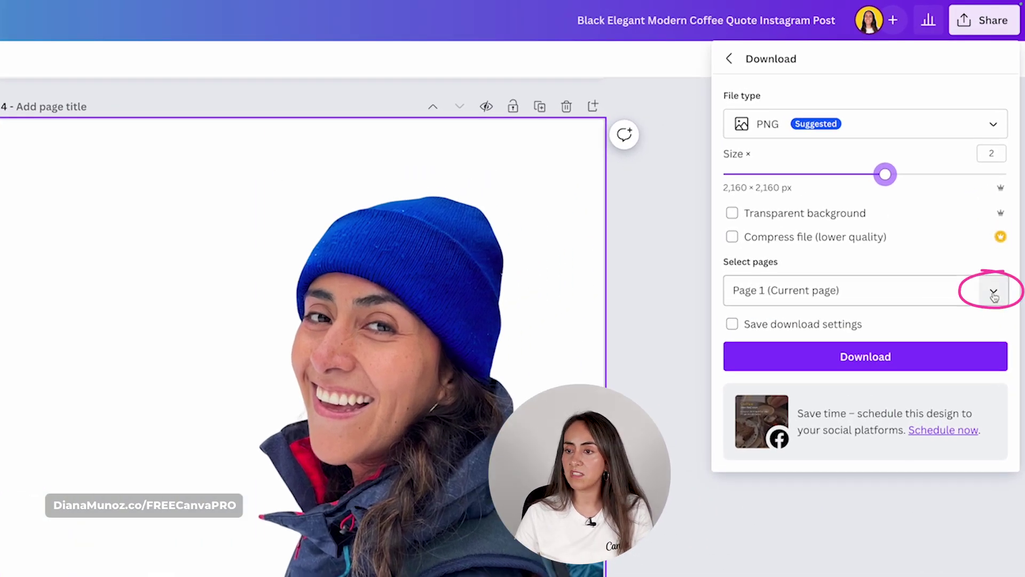
{"action": "left_click", "coordinate": [994, 292]}
{"action": "left_click", "coordinate": [985, 403]}
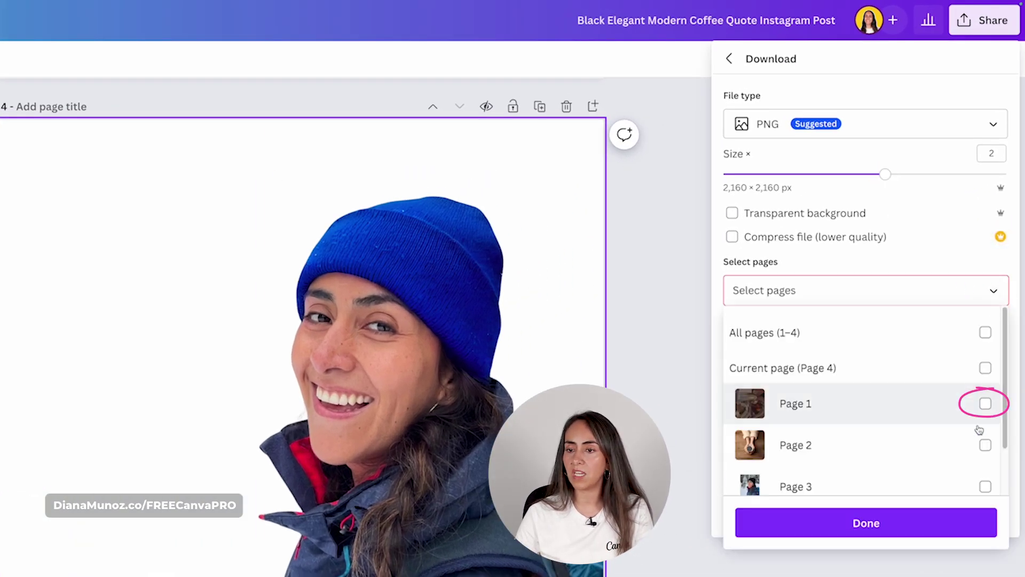
{"action": "scroll", "coordinate": [983, 427], "scroll_direction": "down", "scroll_amount": 2}
{"action": "left_click", "coordinate": [985, 469]}
{"action": "left_click", "coordinate": [938, 294]}
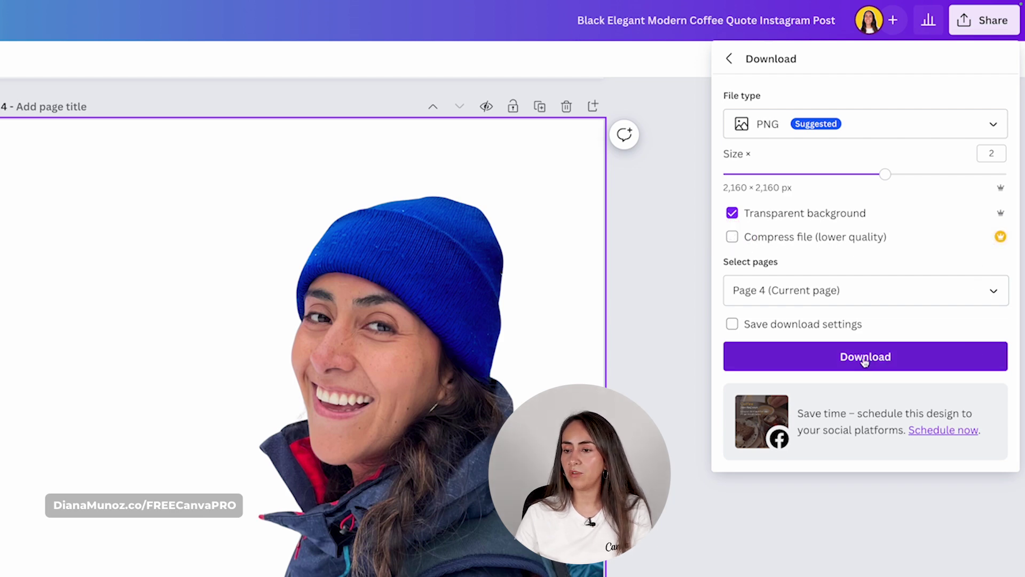
{"action": "left_click", "coordinate": [895, 361]}
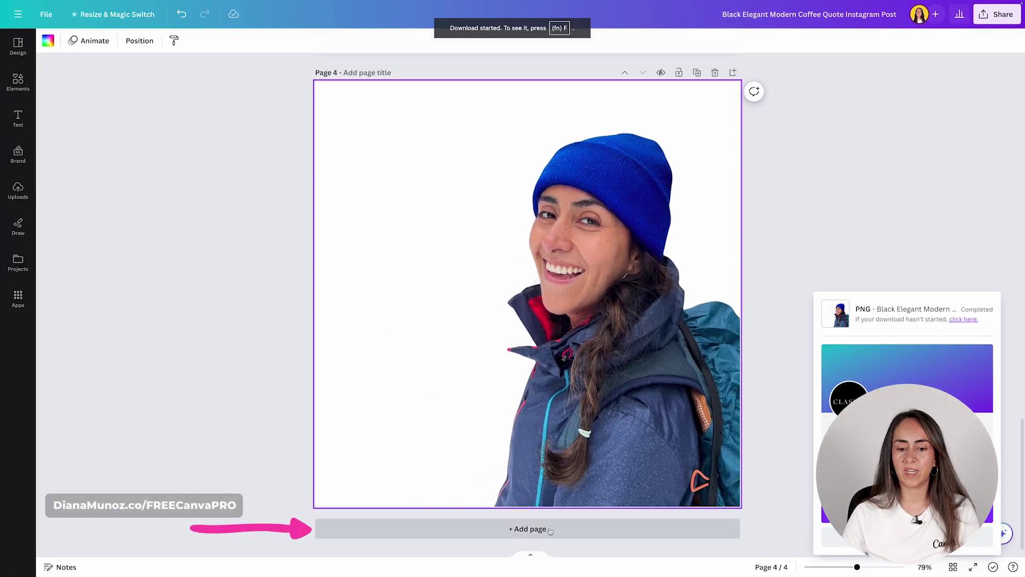
Add a blank page 5 and upload the downloaded blue-hat portrait PNG.
{"action": "left_click", "coordinate": [550, 530]}
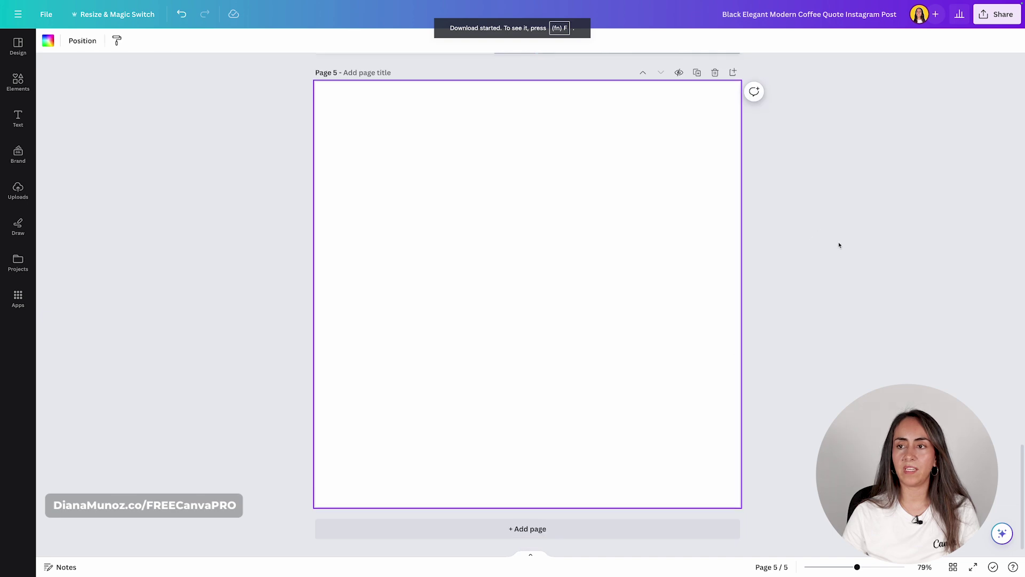
{"action": "left_click", "coordinate": [17, 190]}
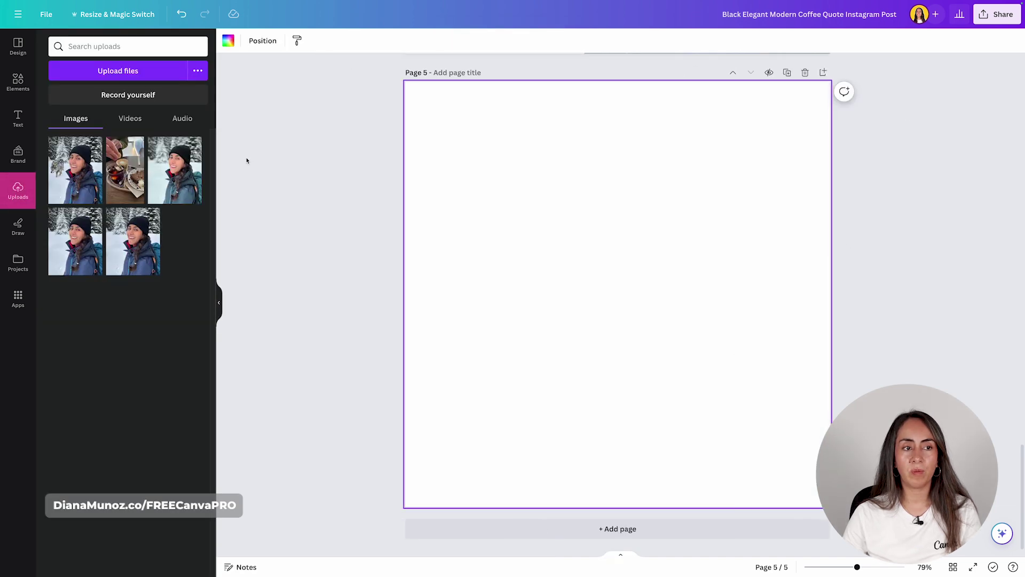
{"action": "left_click", "coordinate": [133, 75]}
{"action": "left_click", "coordinate": [694, 397]}
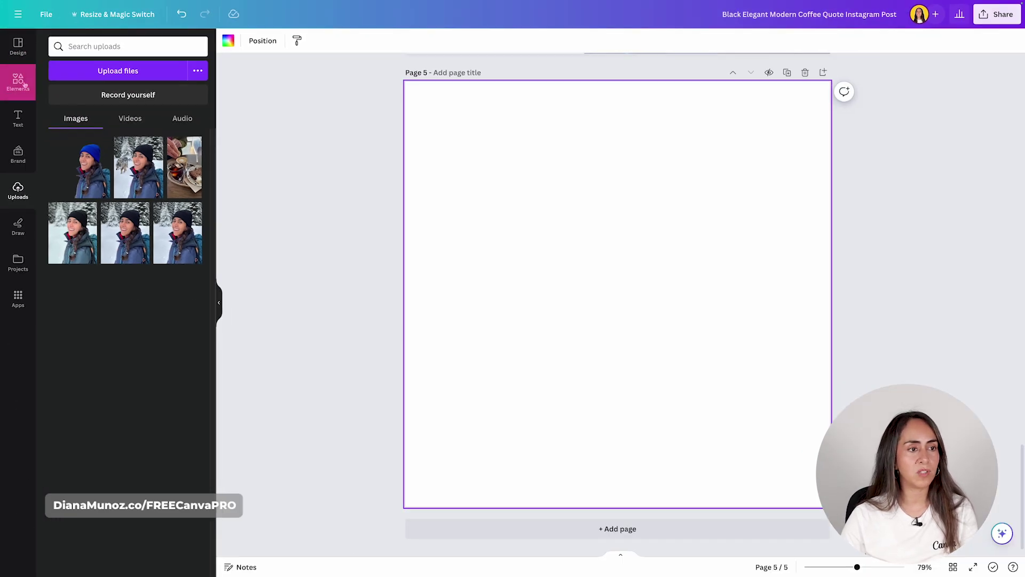
Set the brown aged-paper texture from the coffee photo results as page 5's background.
{"action": "left_click", "coordinate": [25, 84]}
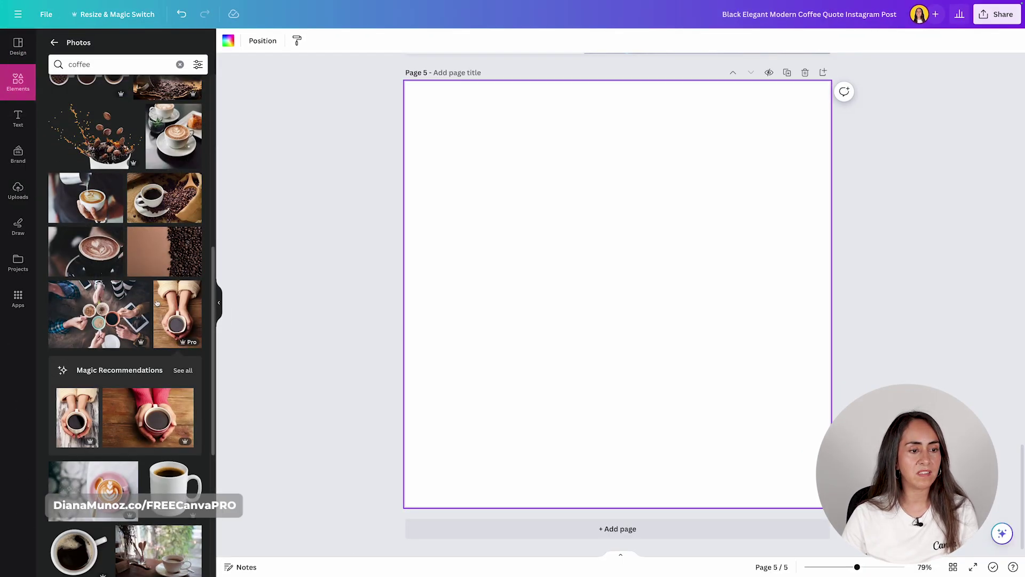
{"action": "scroll", "coordinate": [158, 307], "scroll_direction": "down", "scroll_amount": 4}
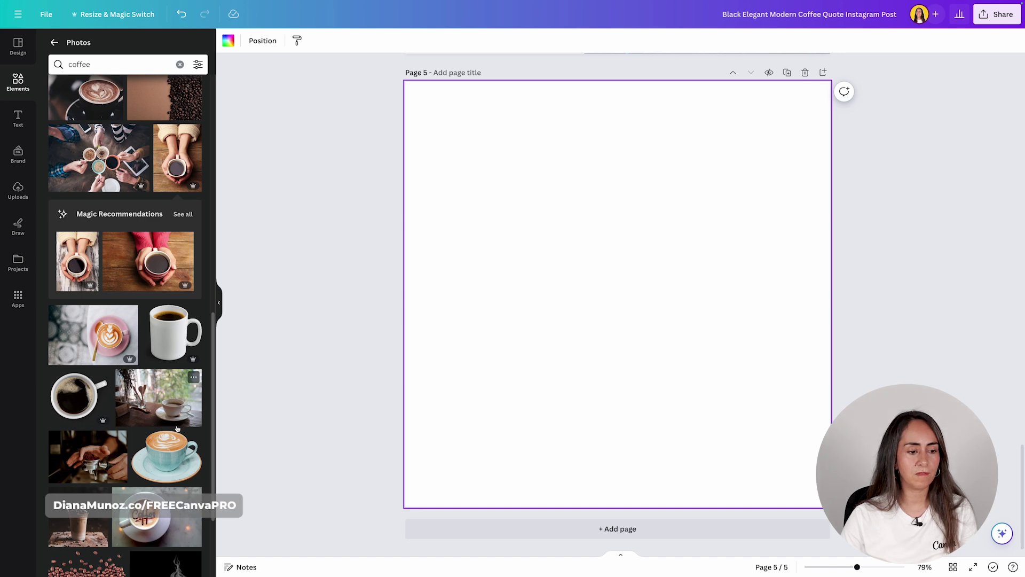
{"action": "scroll", "coordinate": [177, 429], "scroll_direction": "down", "scroll_amount": 5}
{"action": "left_click_drag", "start_coordinate": [167, 448], "coordinate": [417, 346]}
Place the uploaded cut-out portrait in page 5's lower-right corner and crop the empty area on its left and top.
{"action": "left_click", "coordinate": [24, 208]}
{"action": "left_click", "coordinate": [90, 166]}
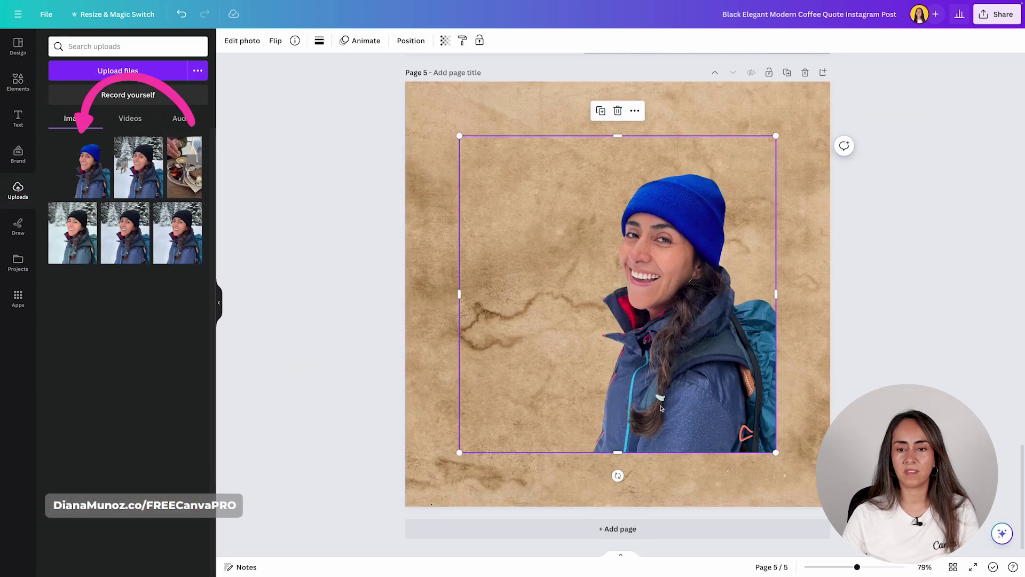
{"action": "left_click_drag", "start_coordinate": [510, 199], "coordinate": [564, 256]}
{"action": "left_click_drag", "start_coordinate": [513, 348], "coordinate": [591, 348]}
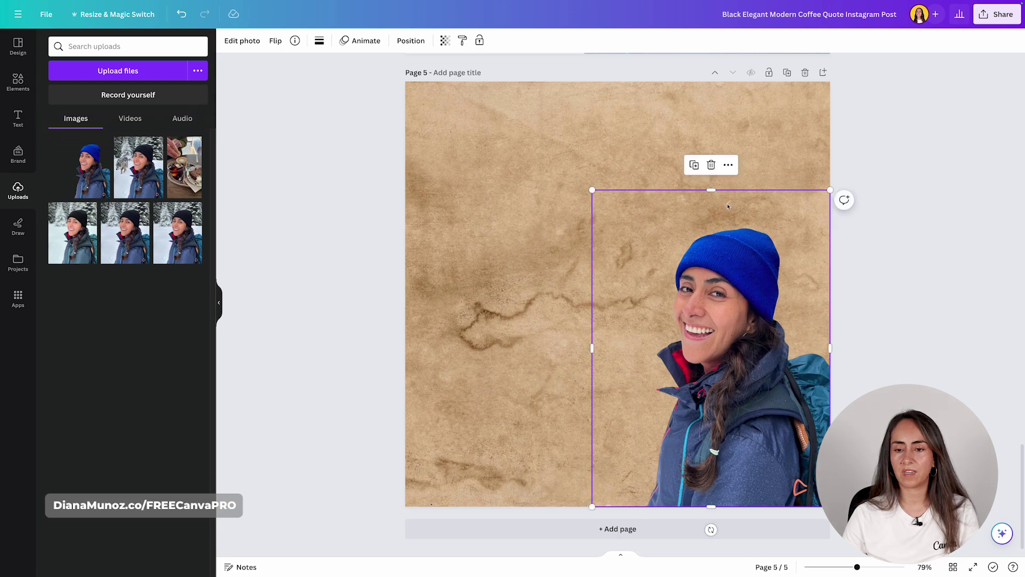
{"action": "left_click_drag", "start_coordinate": [710, 189], "coordinate": [710, 222]}
{"action": "left_click", "coordinate": [909, 180]}
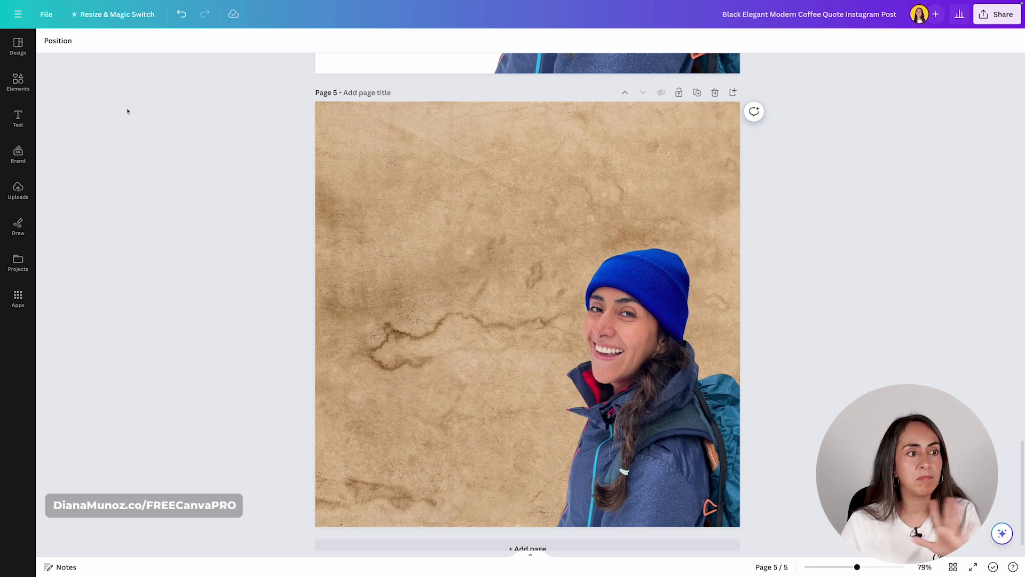
Search the photo library for "winter landscape".
{"action": "left_click", "coordinate": [14, 79]}
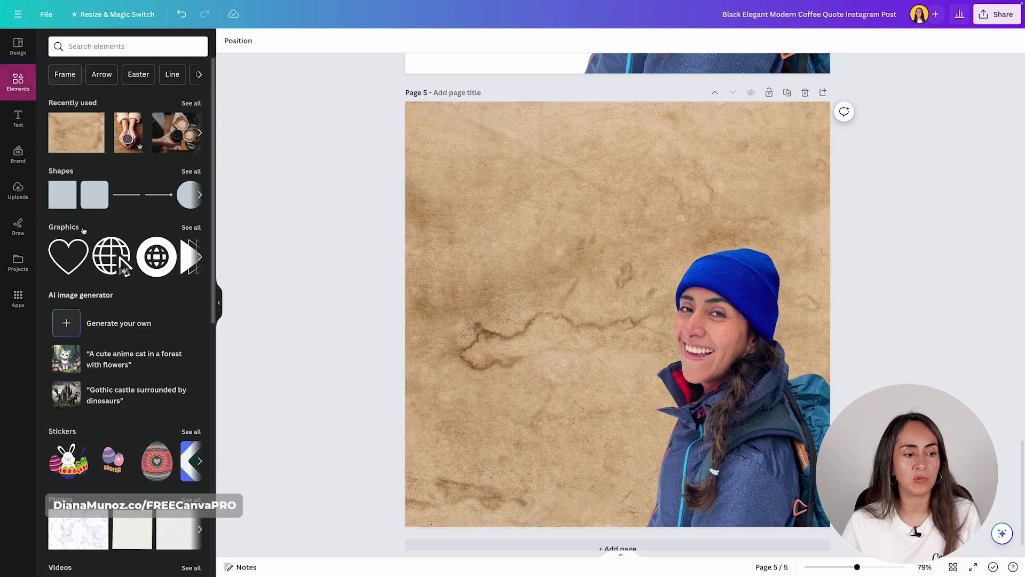
{"action": "scroll", "coordinate": [53, 300], "scroll_direction": "down", "scroll_amount": 5}
{"action": "left_click", "coordinate": [191, 305]}
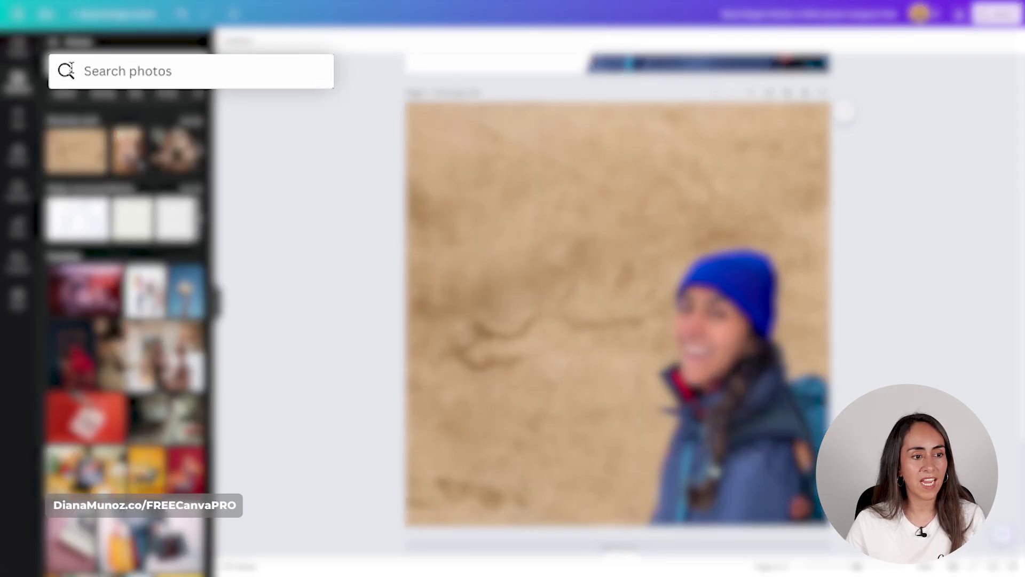
{"action": "left_click", "coordinate": [145, 69]}
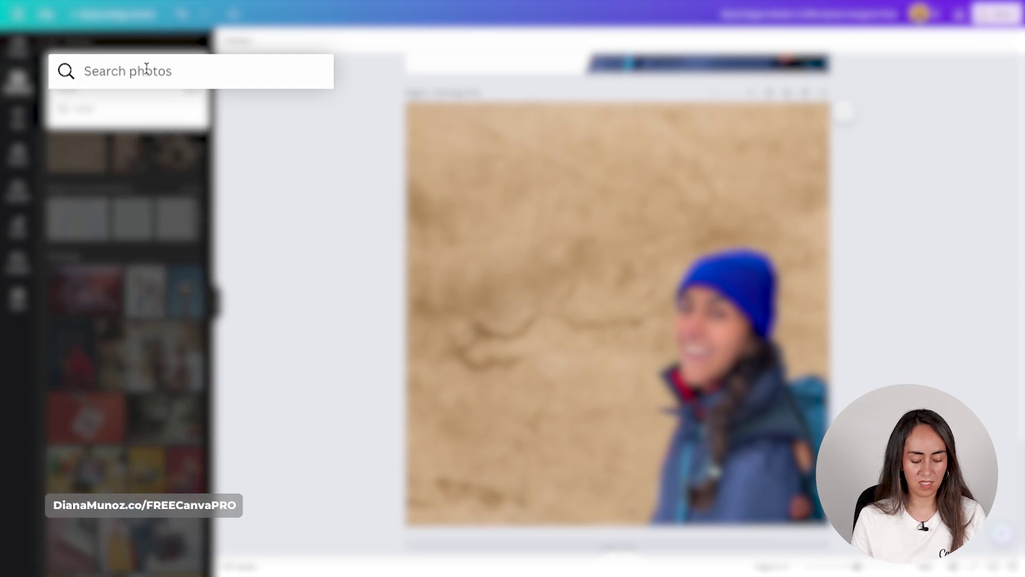
{"action": "type", "text": "winter landscape"}
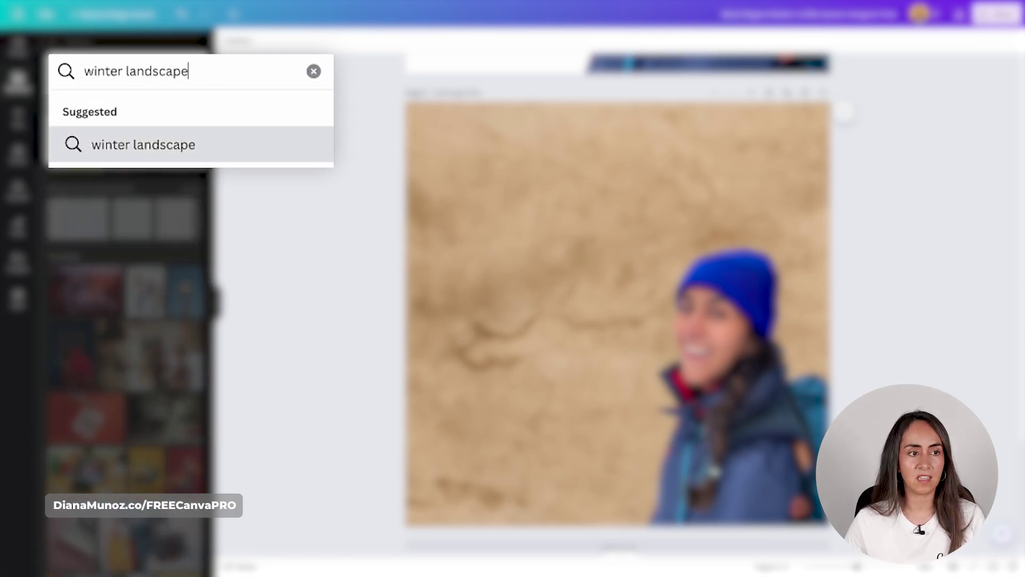
{"action": "key", "text": "Return"}
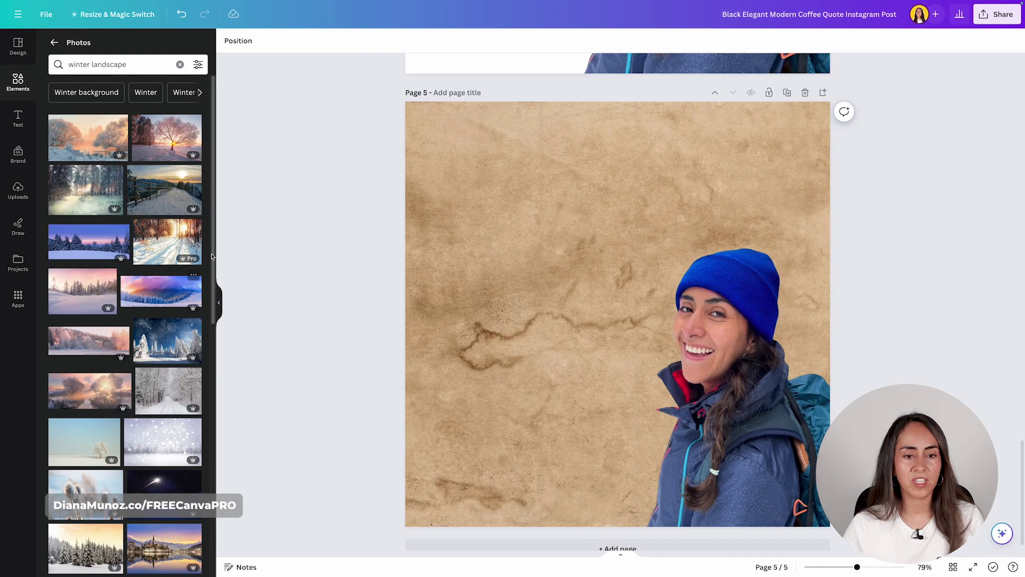
Try the frosted tree at sunset and the purple mountain photo behind the portrait, and use the pink-sky snowy fir landscape as page 5's background.
{"action": "left_click_drag", "start_coordinate": [164, 156], "coordinate": [407, 156]}
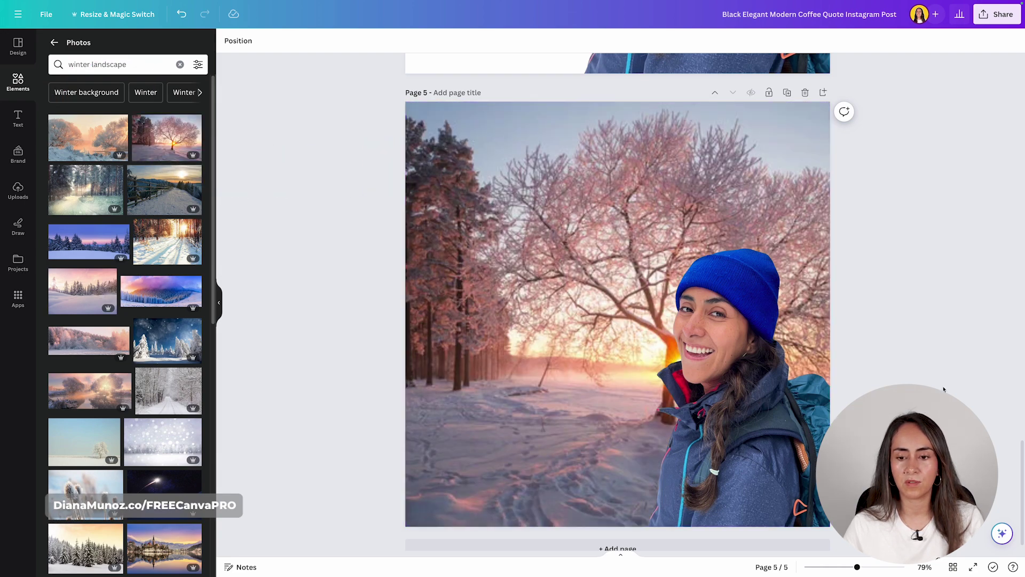
{"action": "scroll", "coordinate": [167, 212], "scroll_direction": "down", "scroll_amount": 2}
{"action": "left_click_drag", "start_coordinate": [167, 213], "coordinate": [453, 186]}
{"action": "left_click_drag", "start_coordinate": [73, 228], "coordinate": [441, 206]}
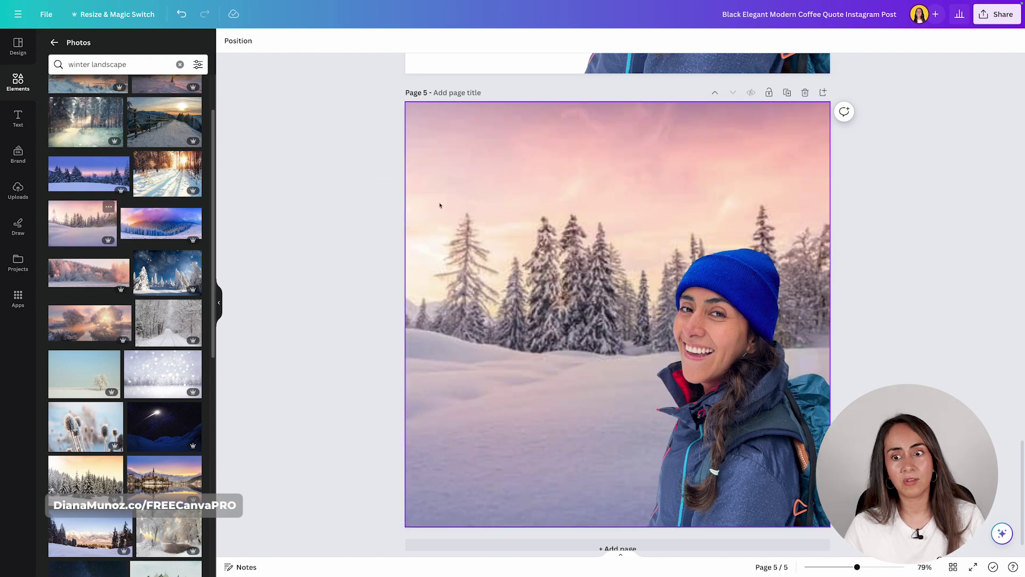